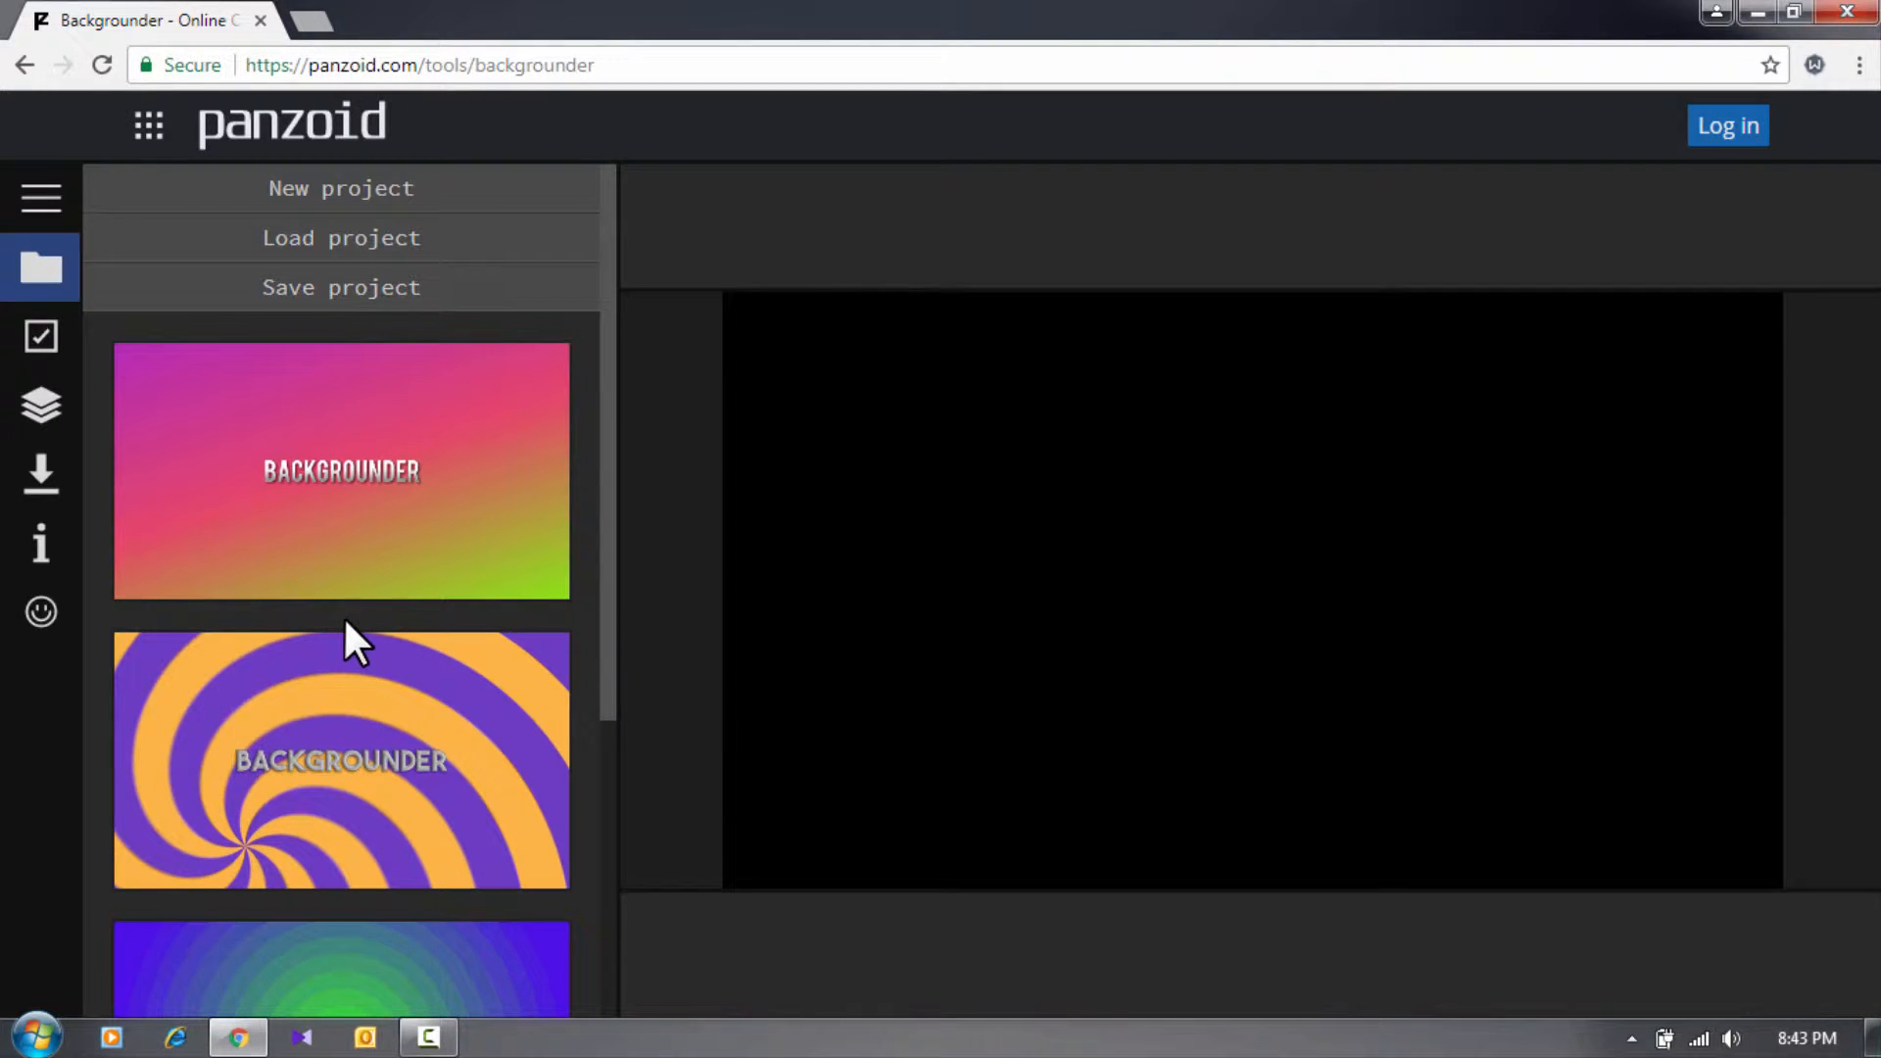
# Step: Start a new project and set its preset type to YouTube Video Thumbnail
pyautogui.click(338, 190)
pyautogui.click(47, 337)
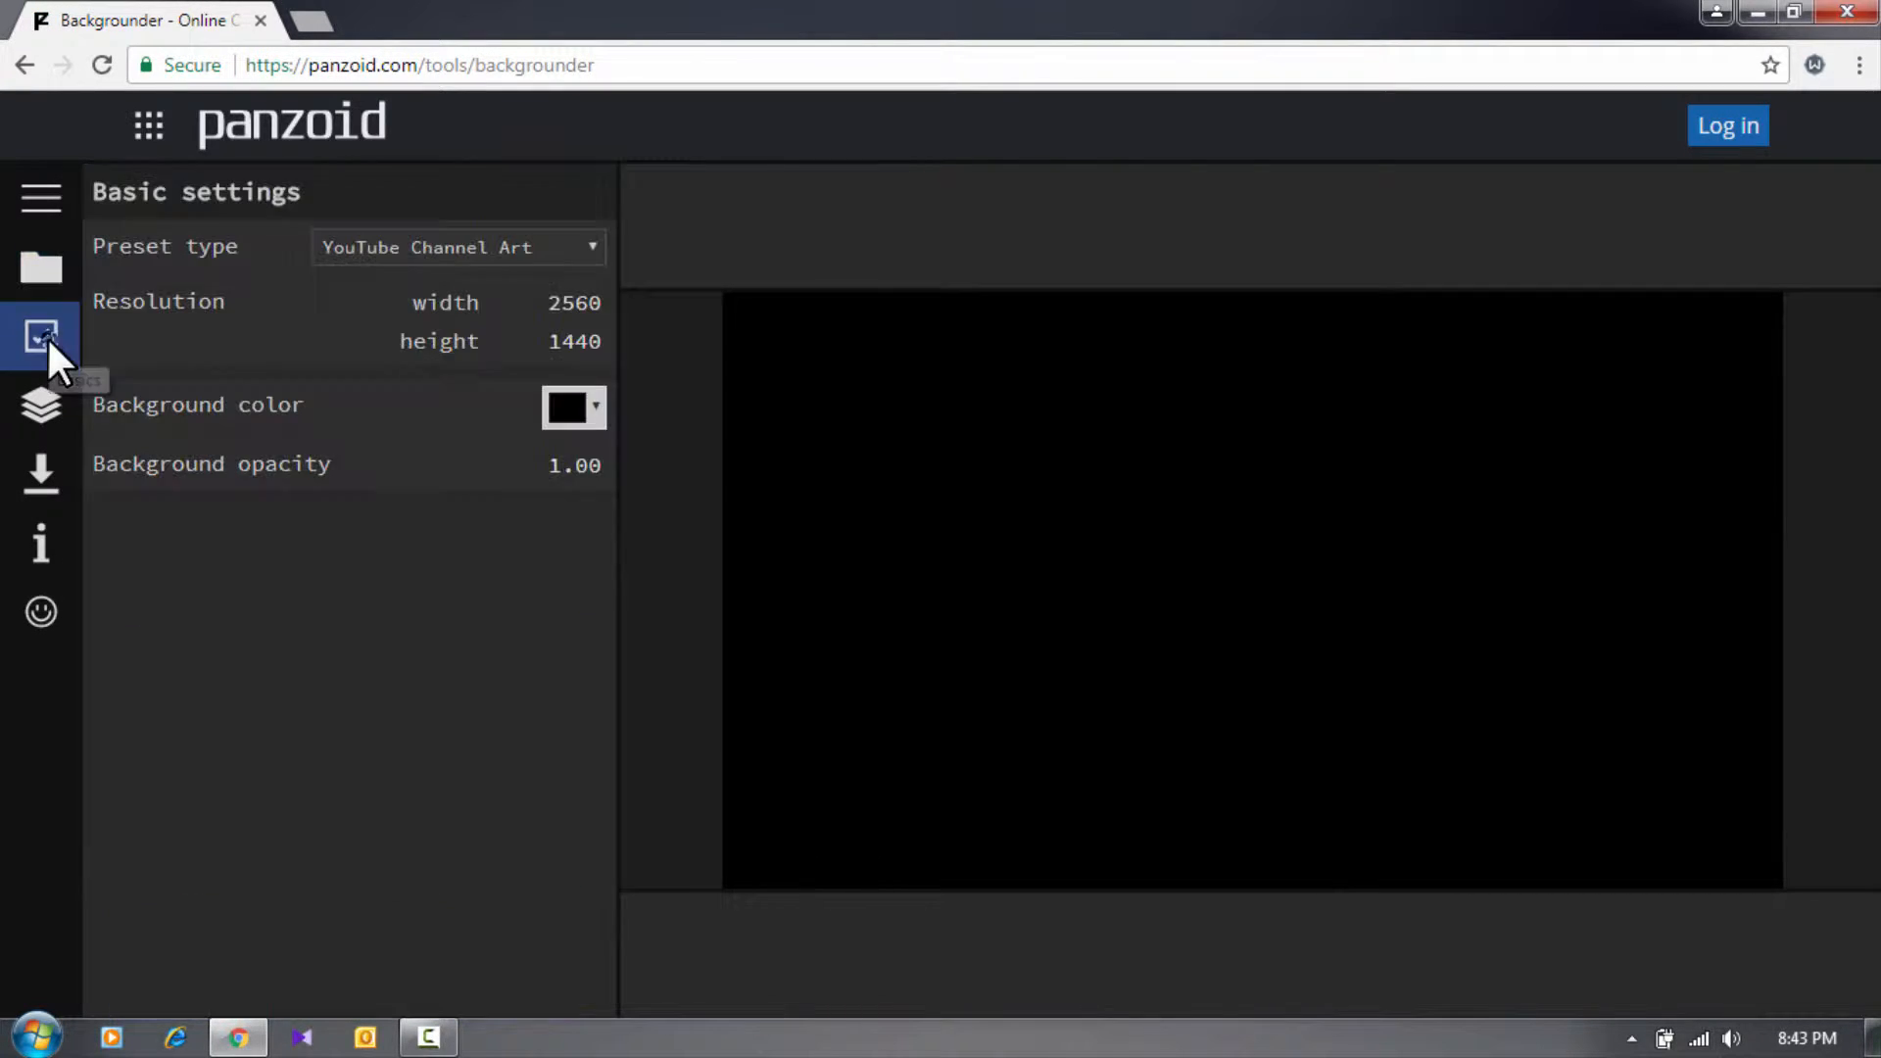
pyautogui.click(384, 244)
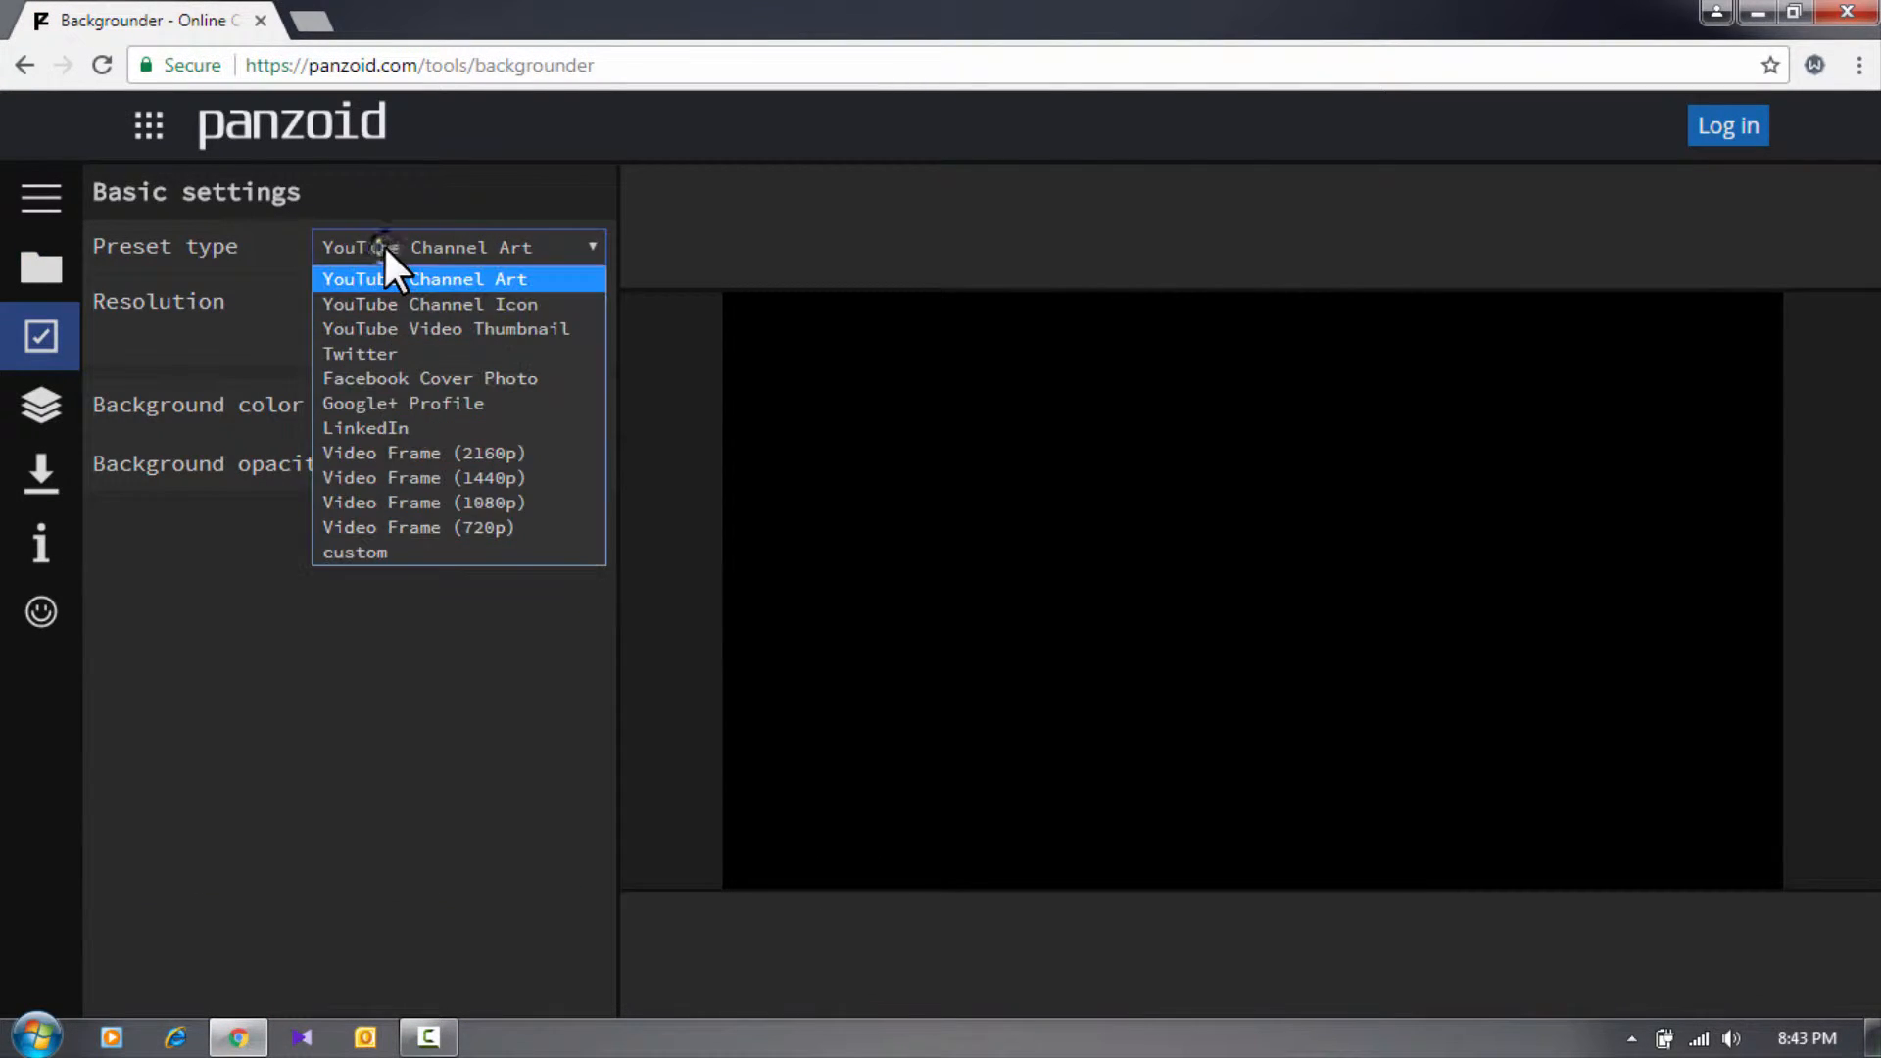
pyautogui.click(505, 304)
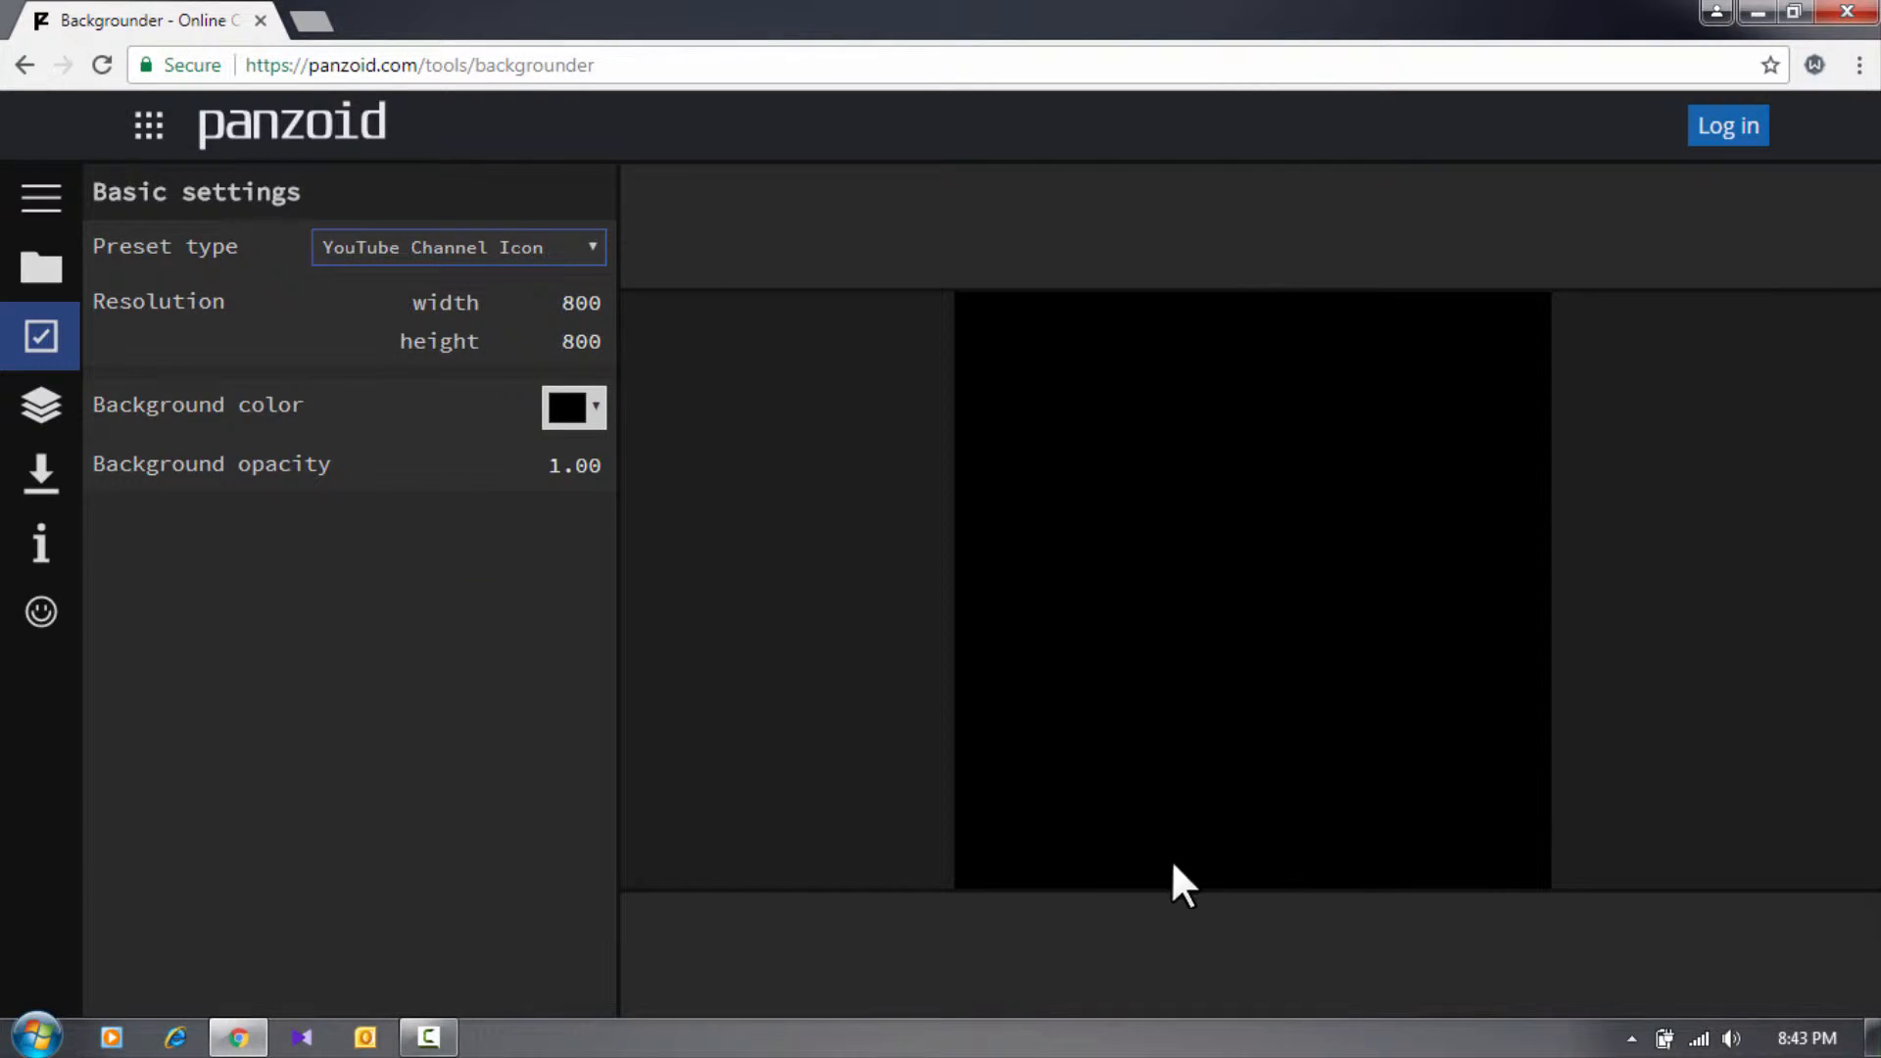
pyautogui.click(461, 249)
pyautogui.click(484, 325)
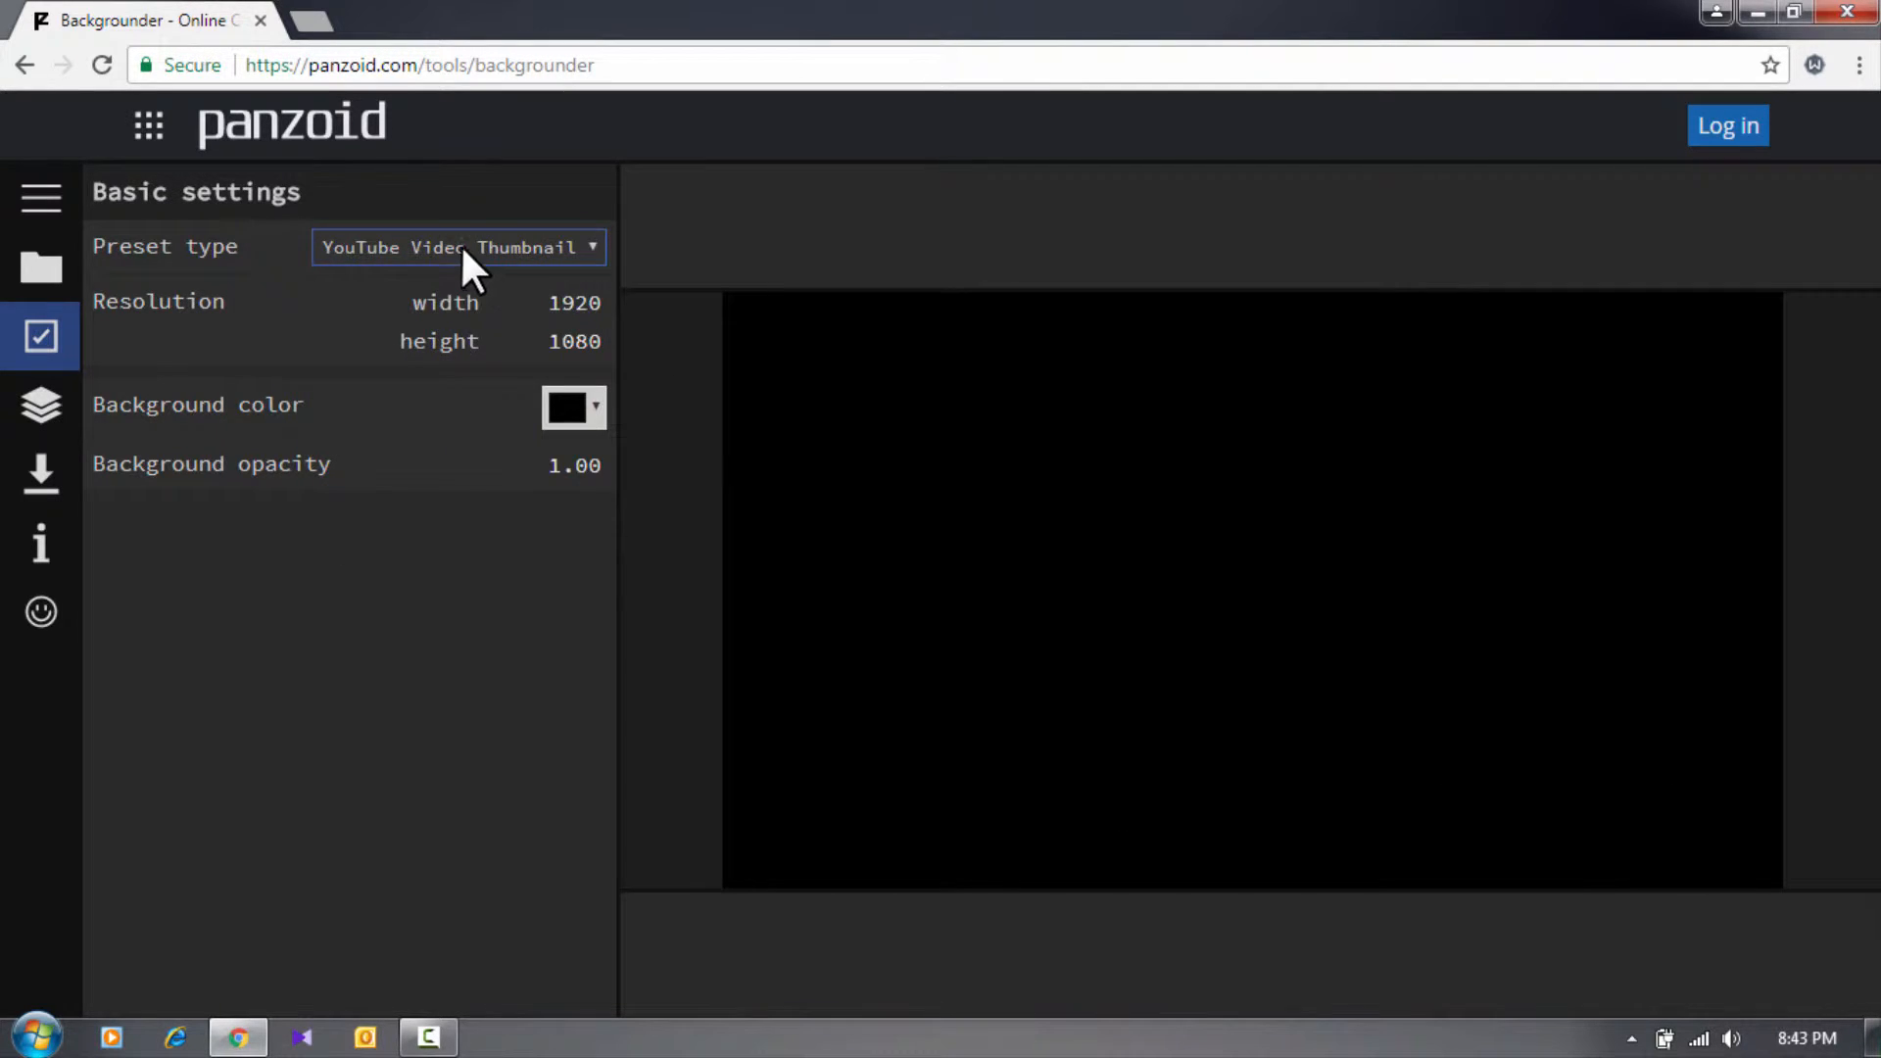
pyautogui.click(460, 246)
pyautogui.click(474, 278)
pyautogui.click(484, 244)
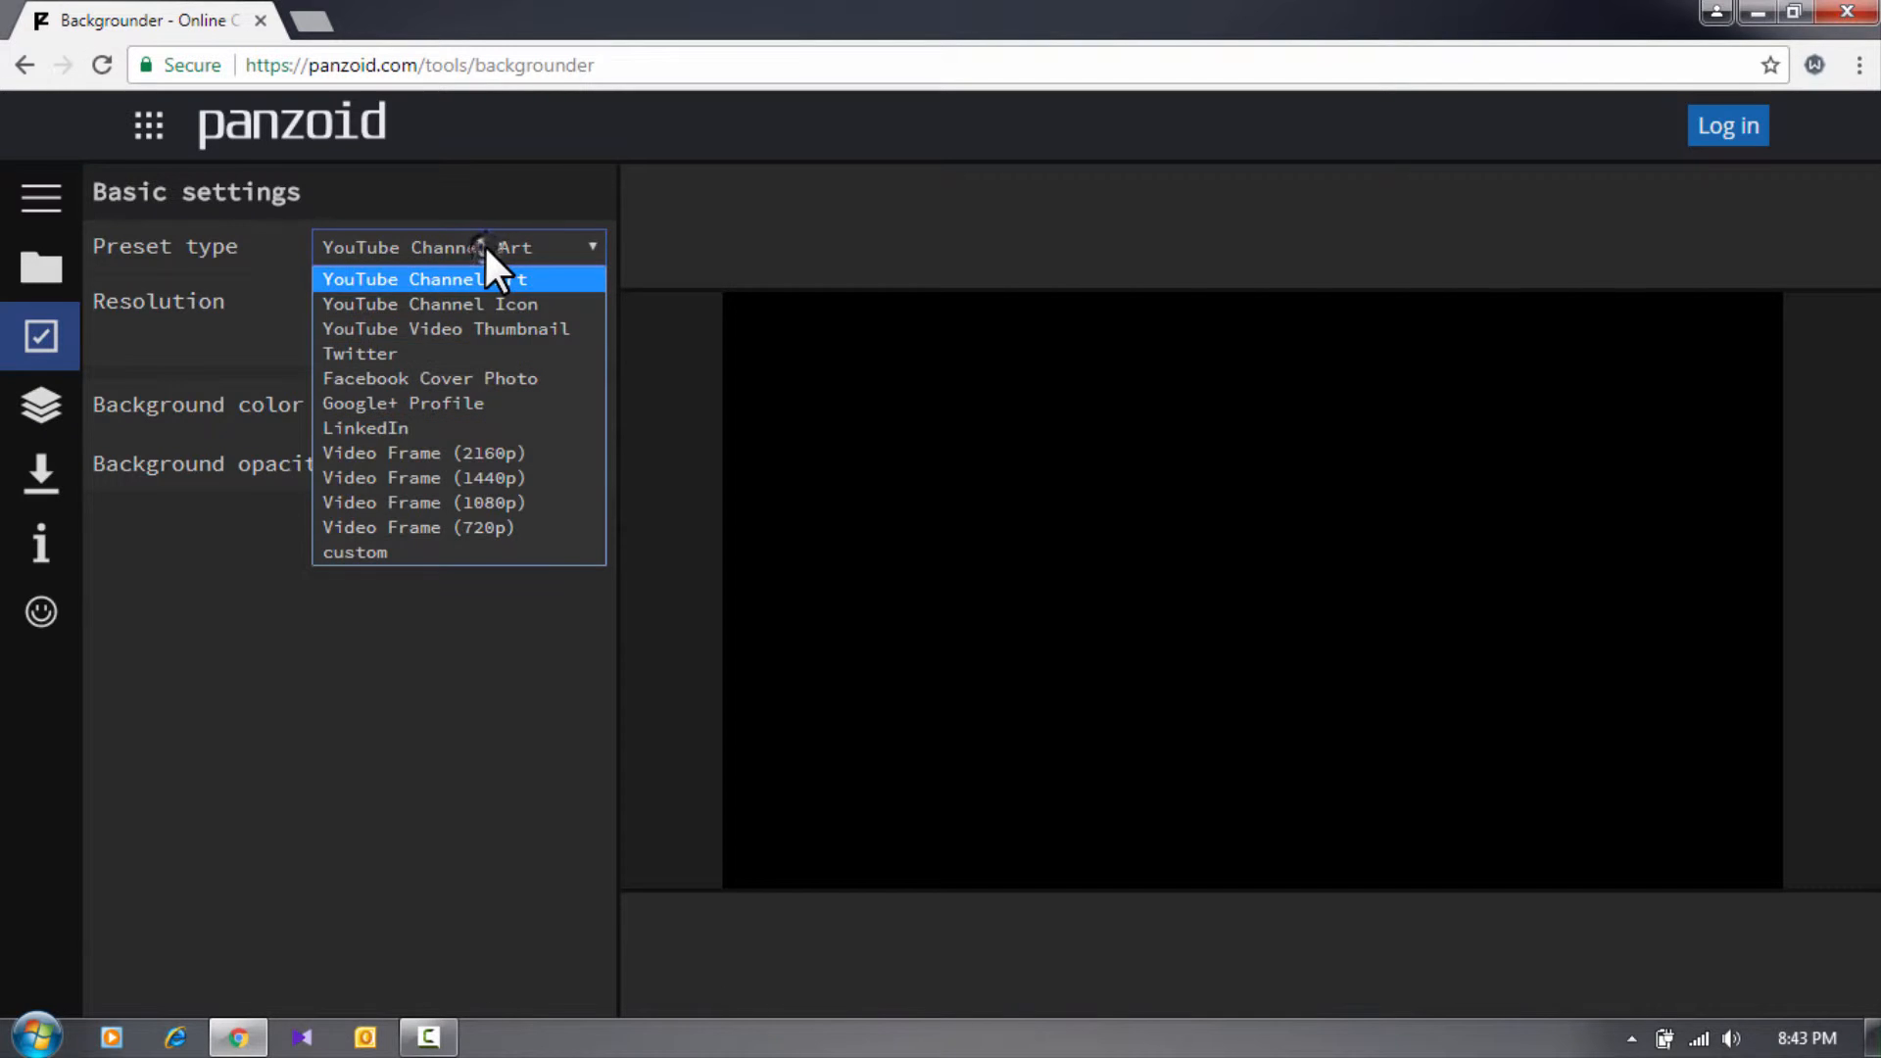
pyautogui.click(498, 329)
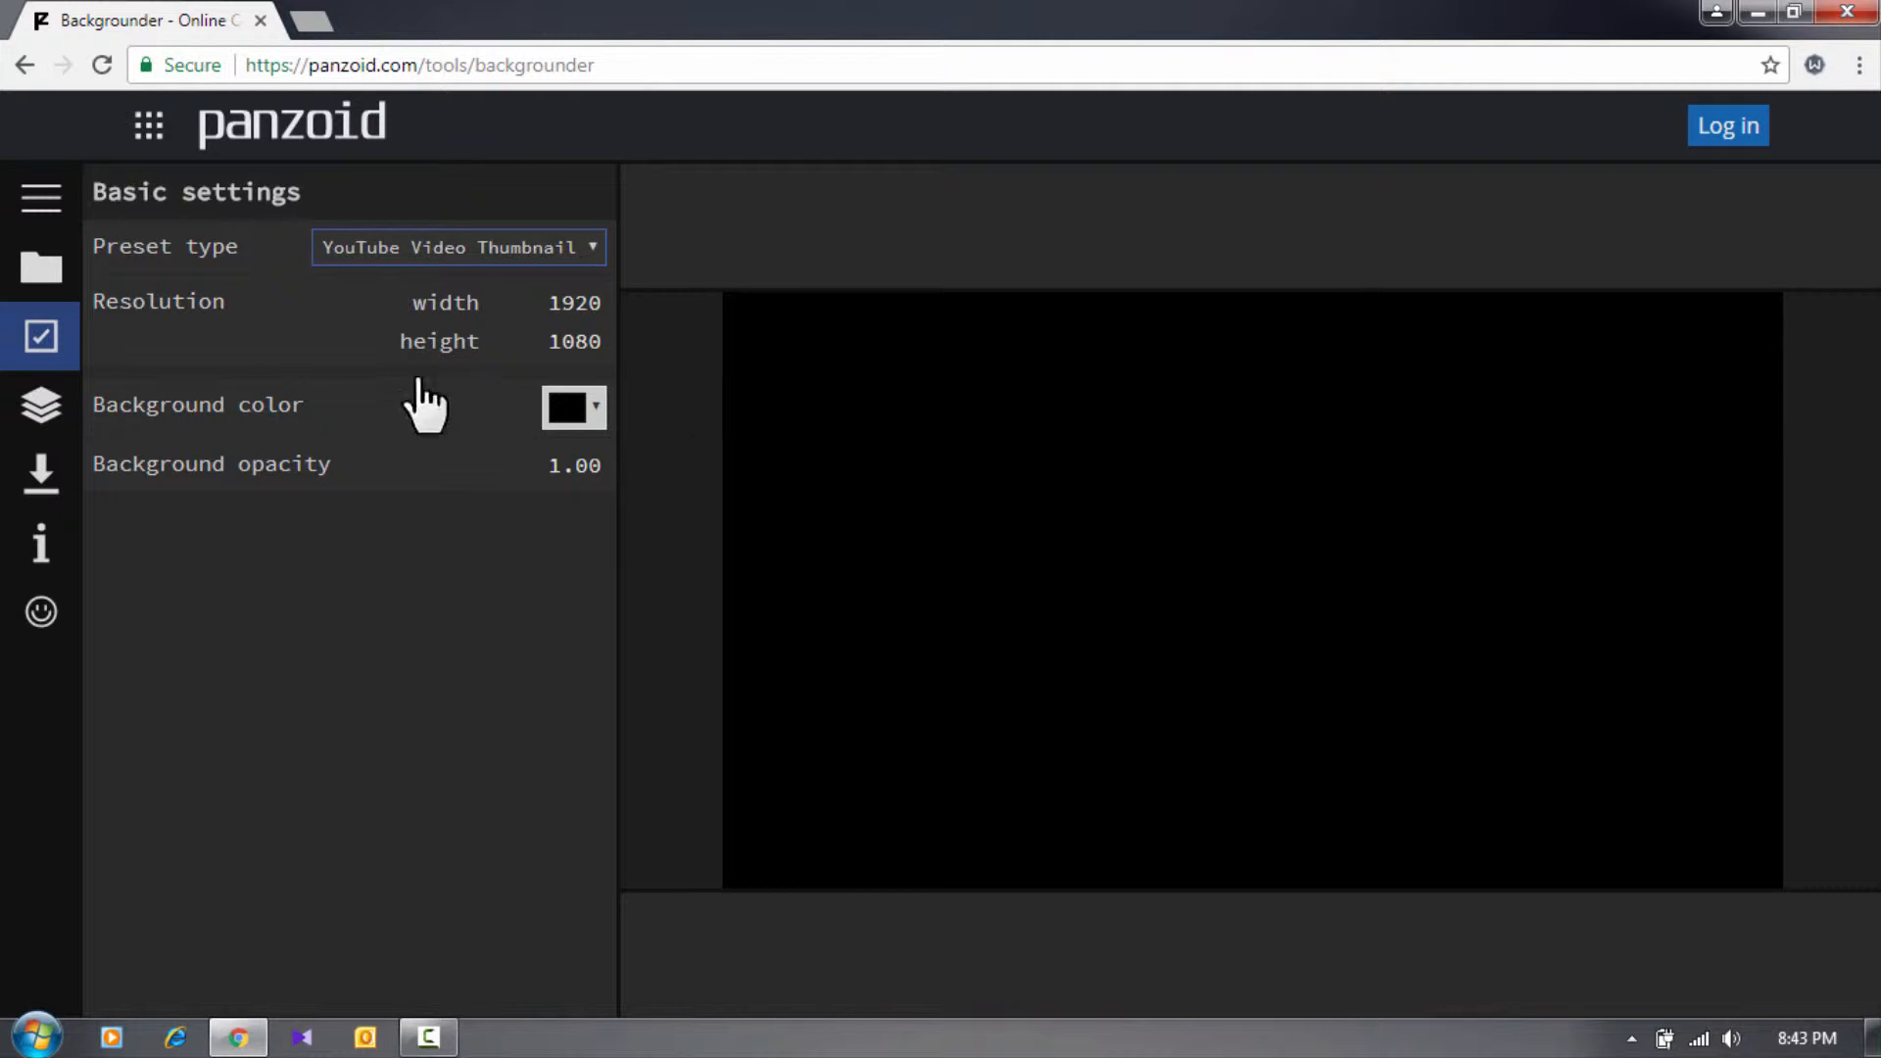
# Step: Try a red background color such as #bb1717, and set the background back to black
pyautogui.click(568, 410)
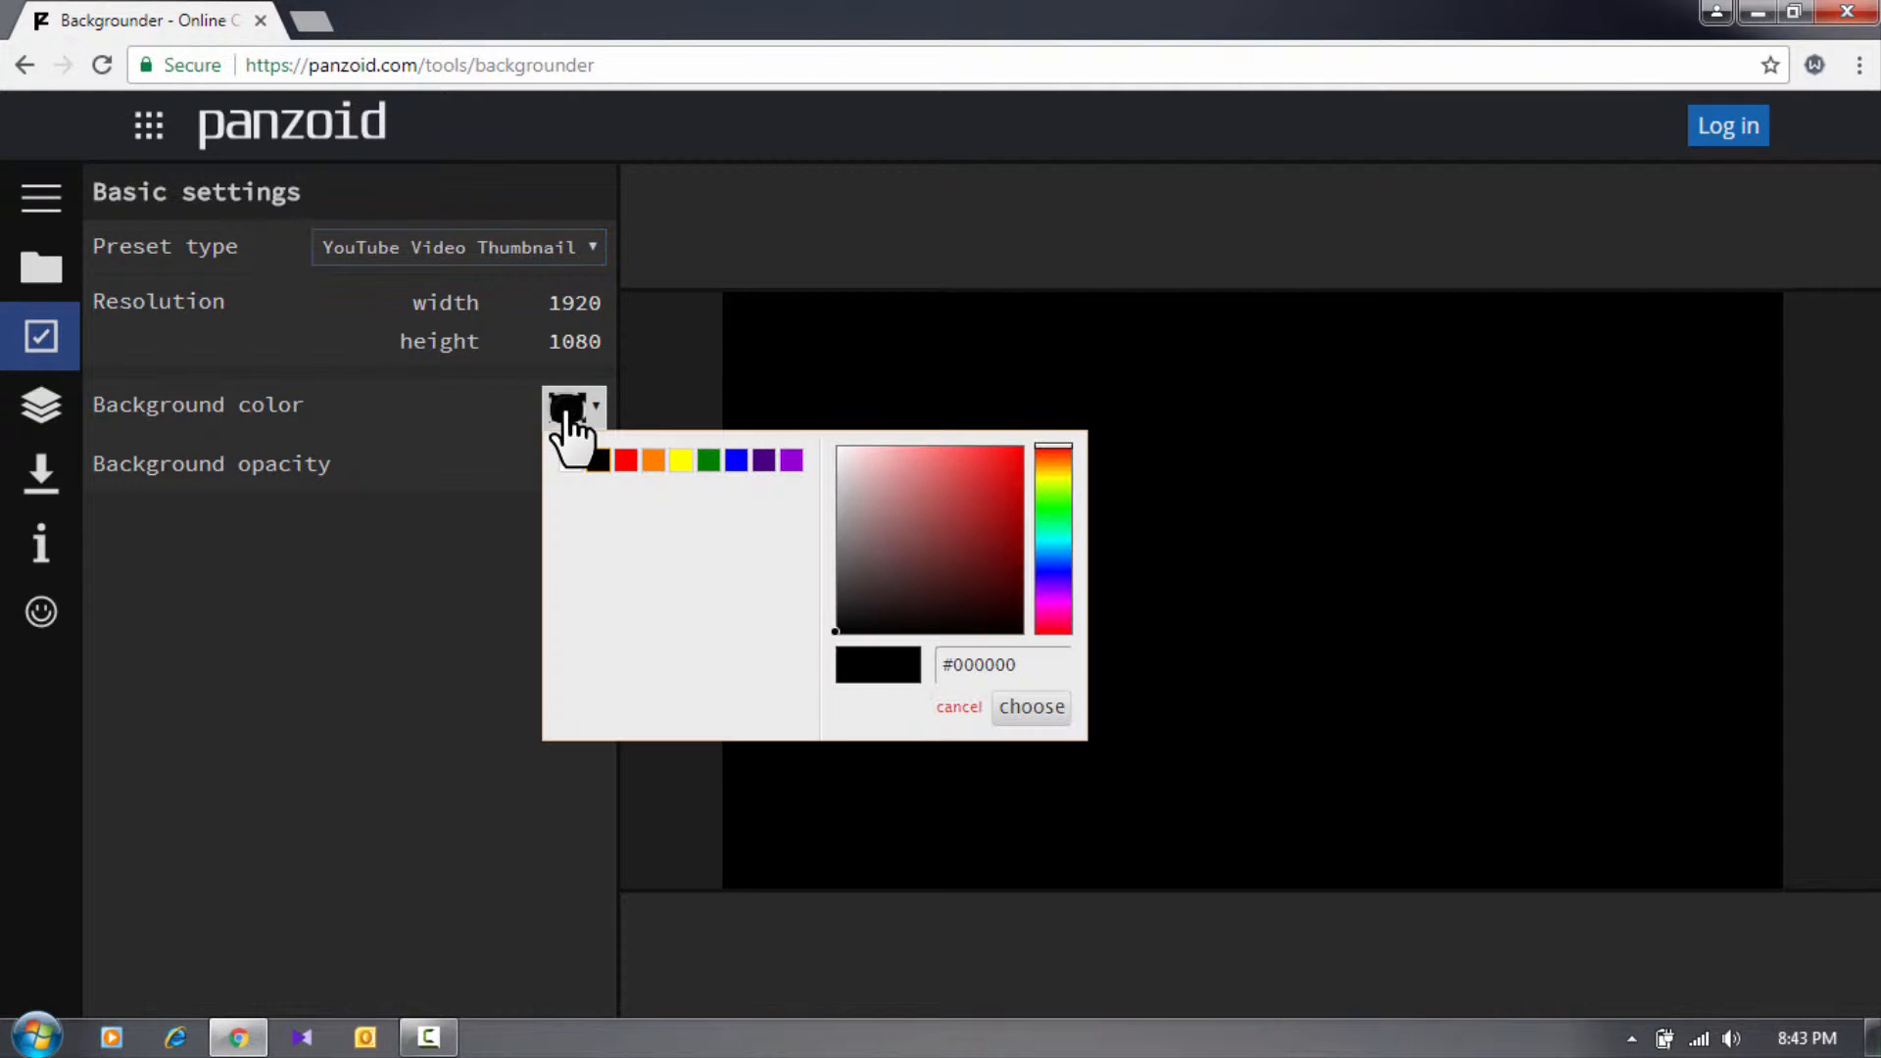
pyautogui.click(997, 497)
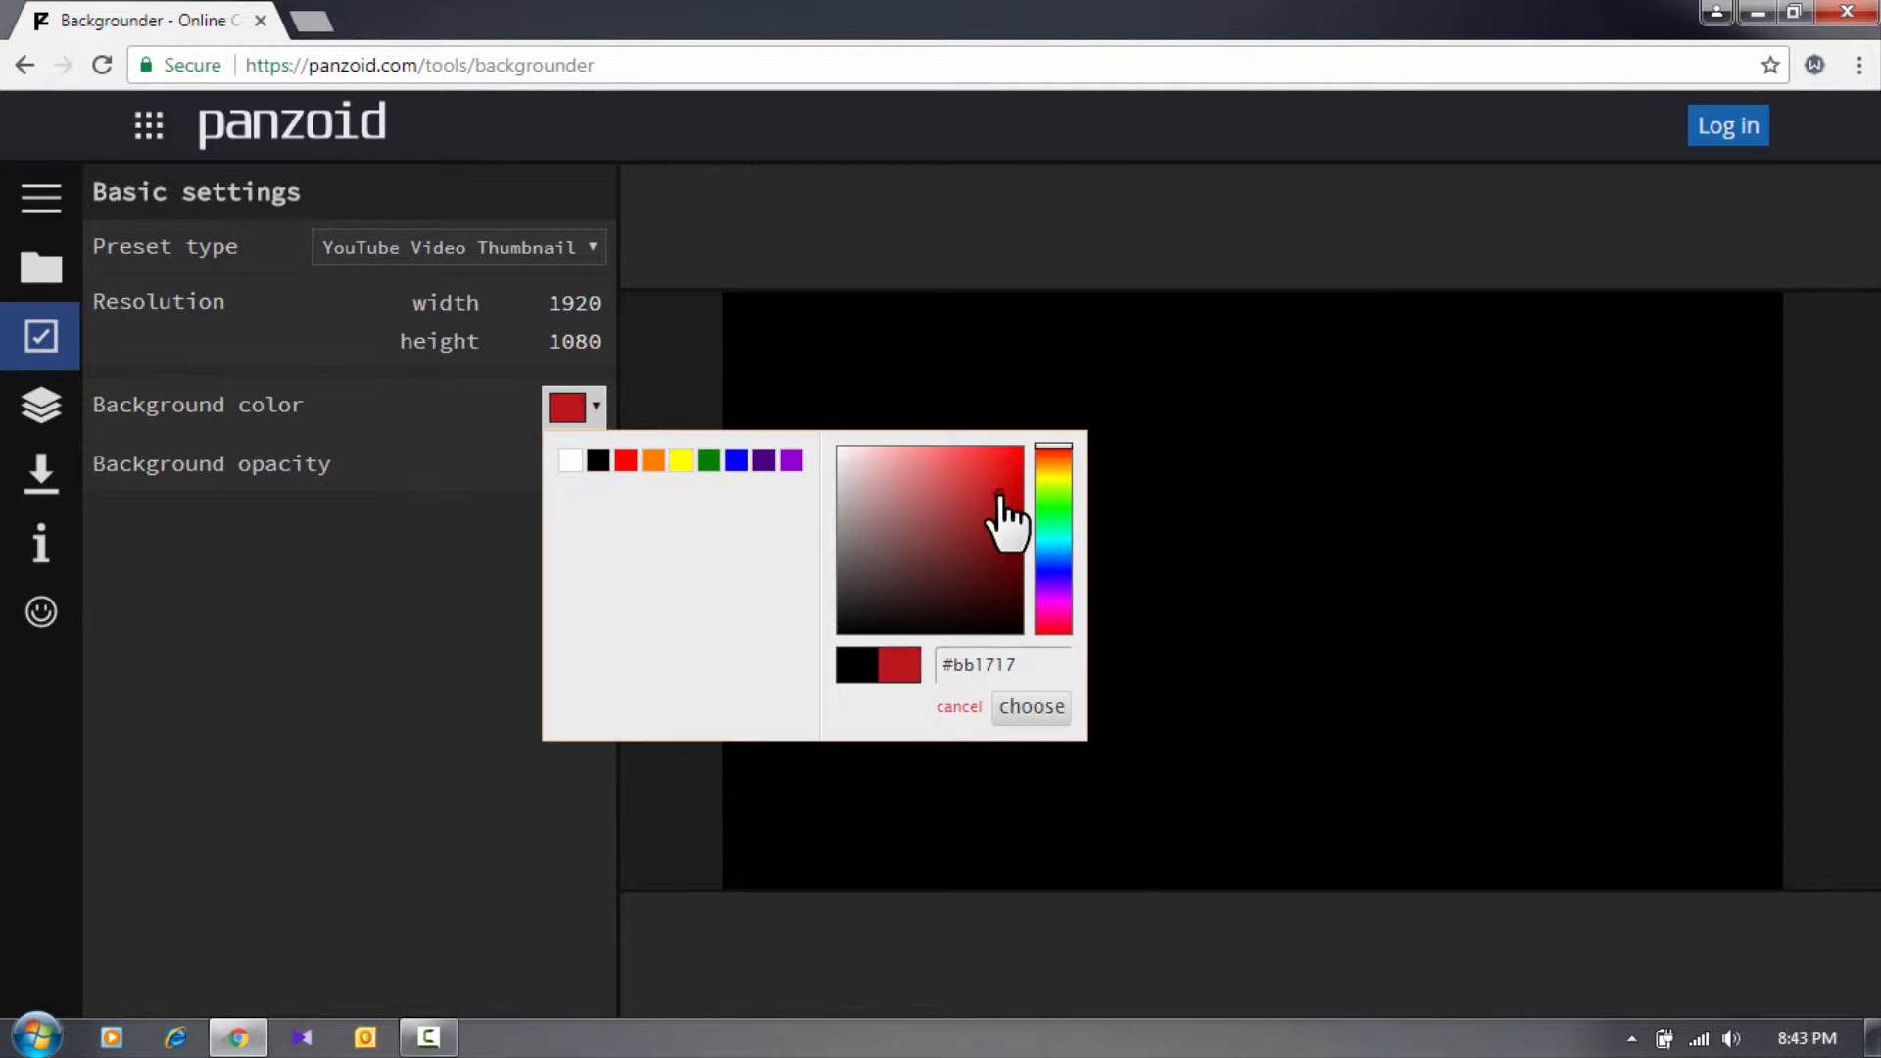
pyautogui.click(939, 543)
pyautogui.click(598, 460)
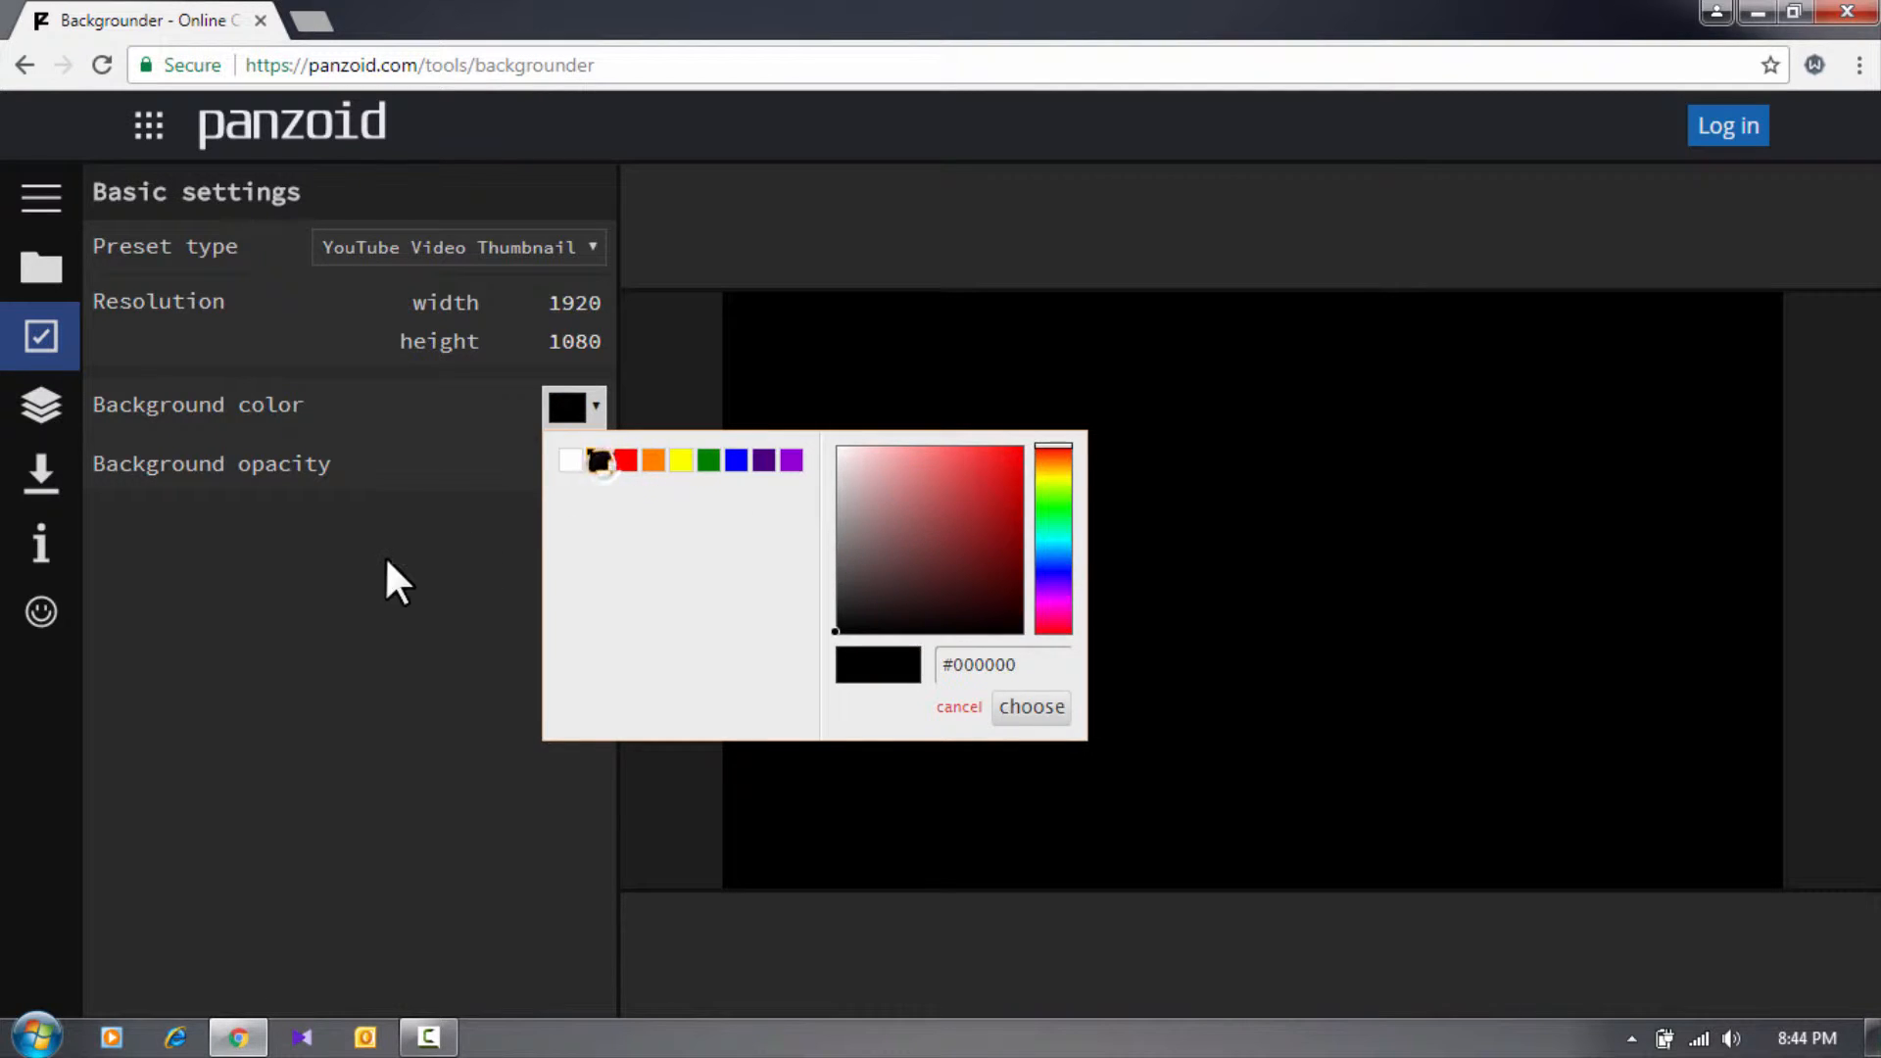
pyautogui.click(377, 560)
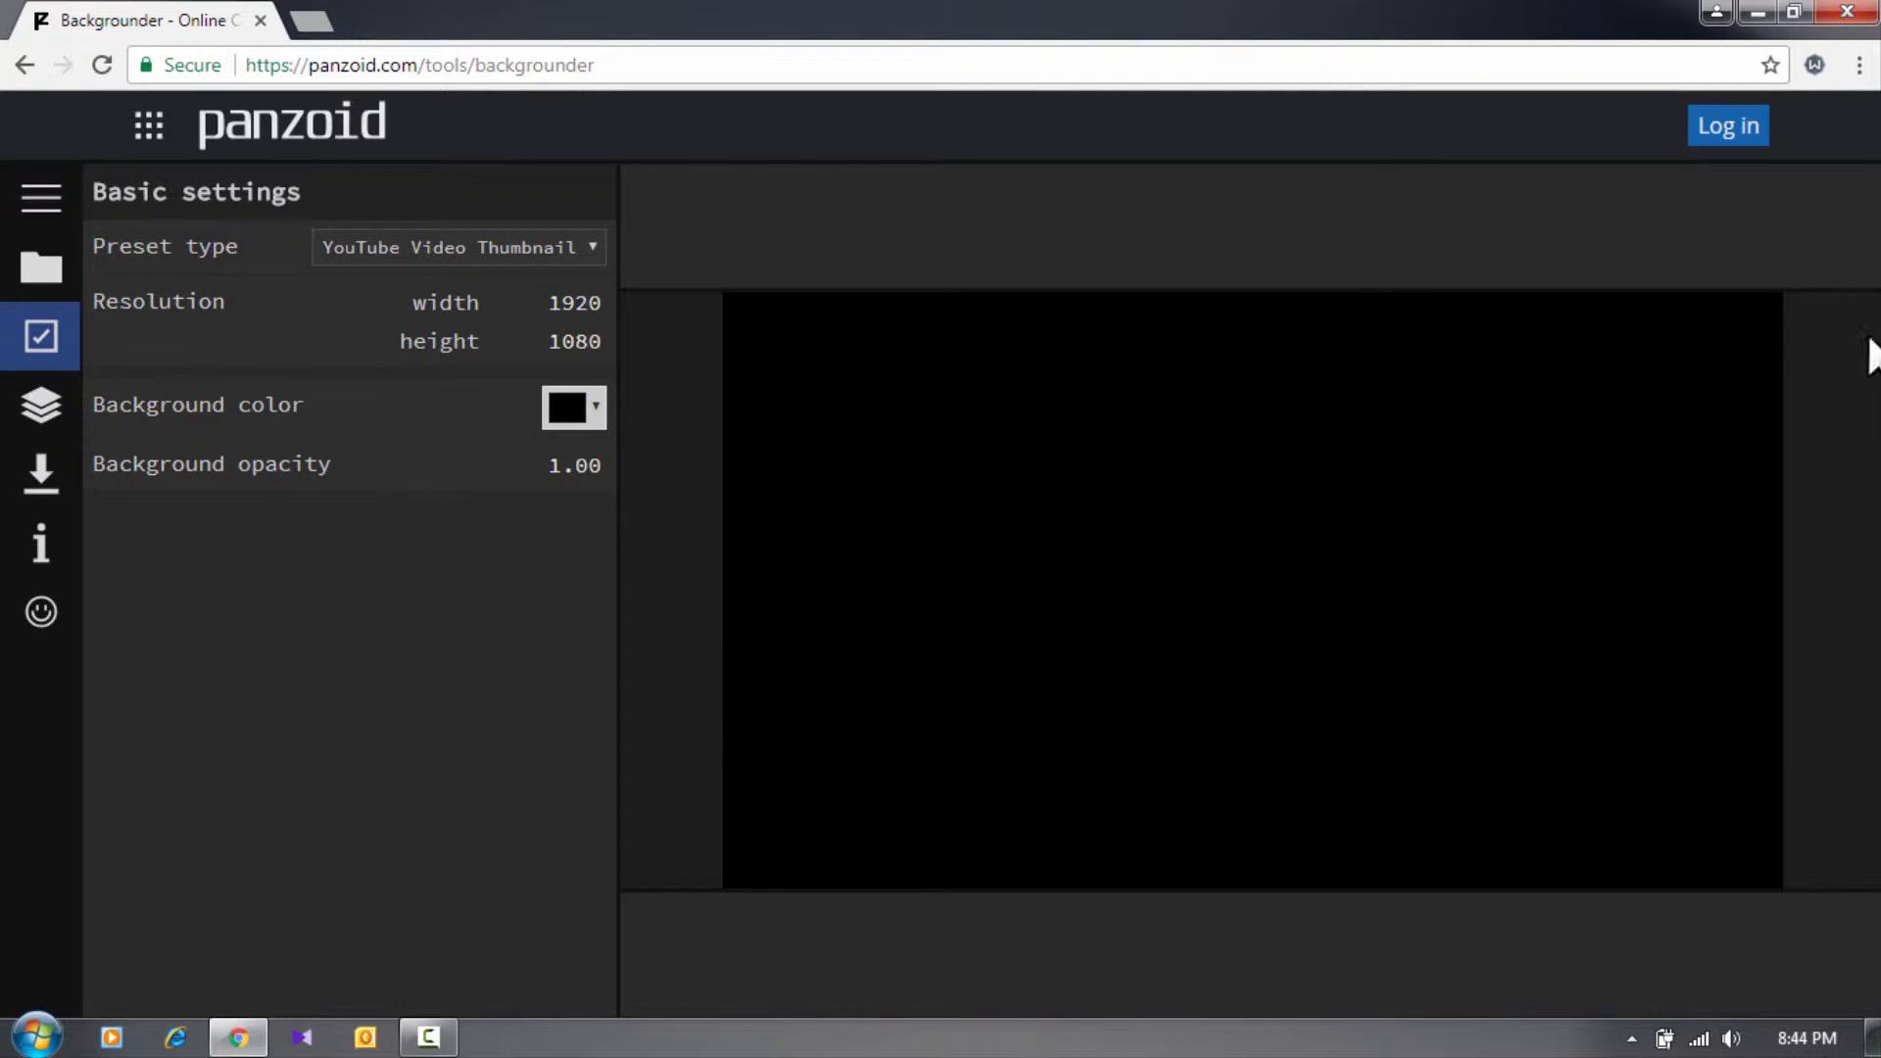
# Step: Add an image layer using the dark gradient wallpaper from the Desktop folder
pyautogui.click(50, 410)
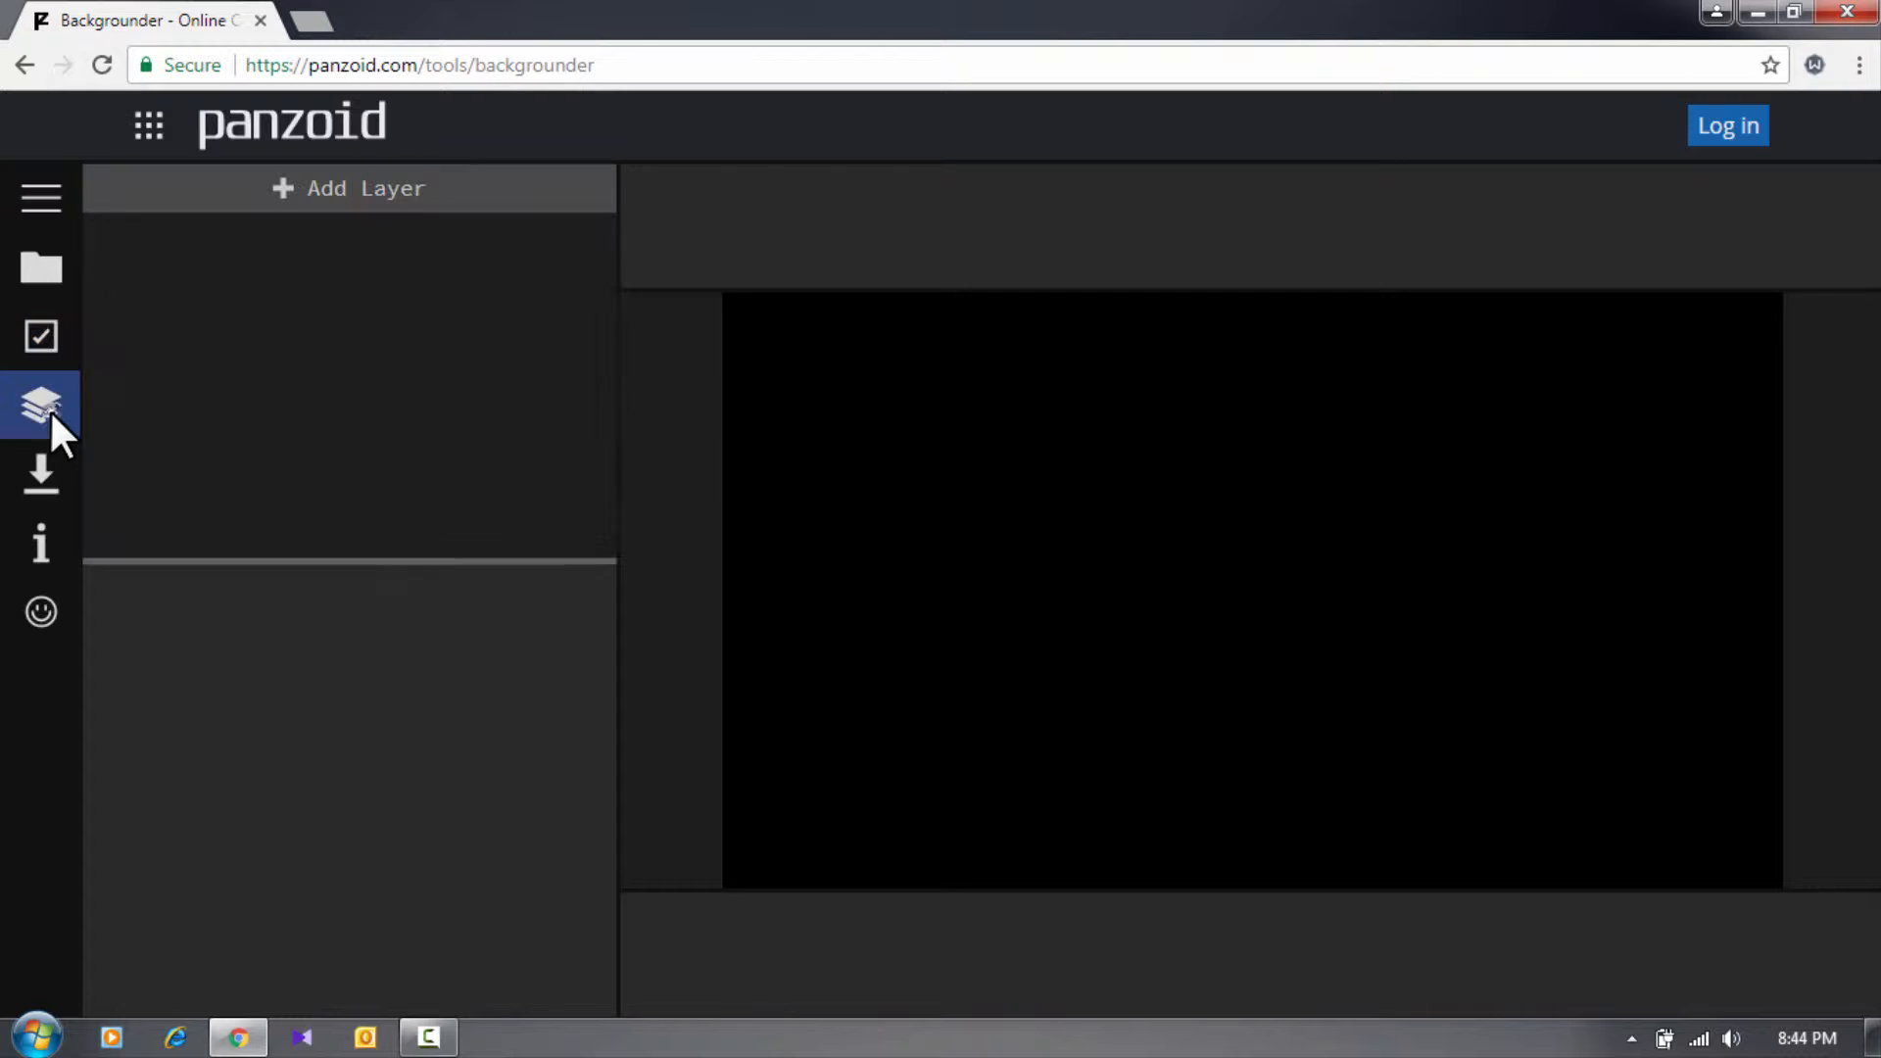
pyautogui.click(323, 191)
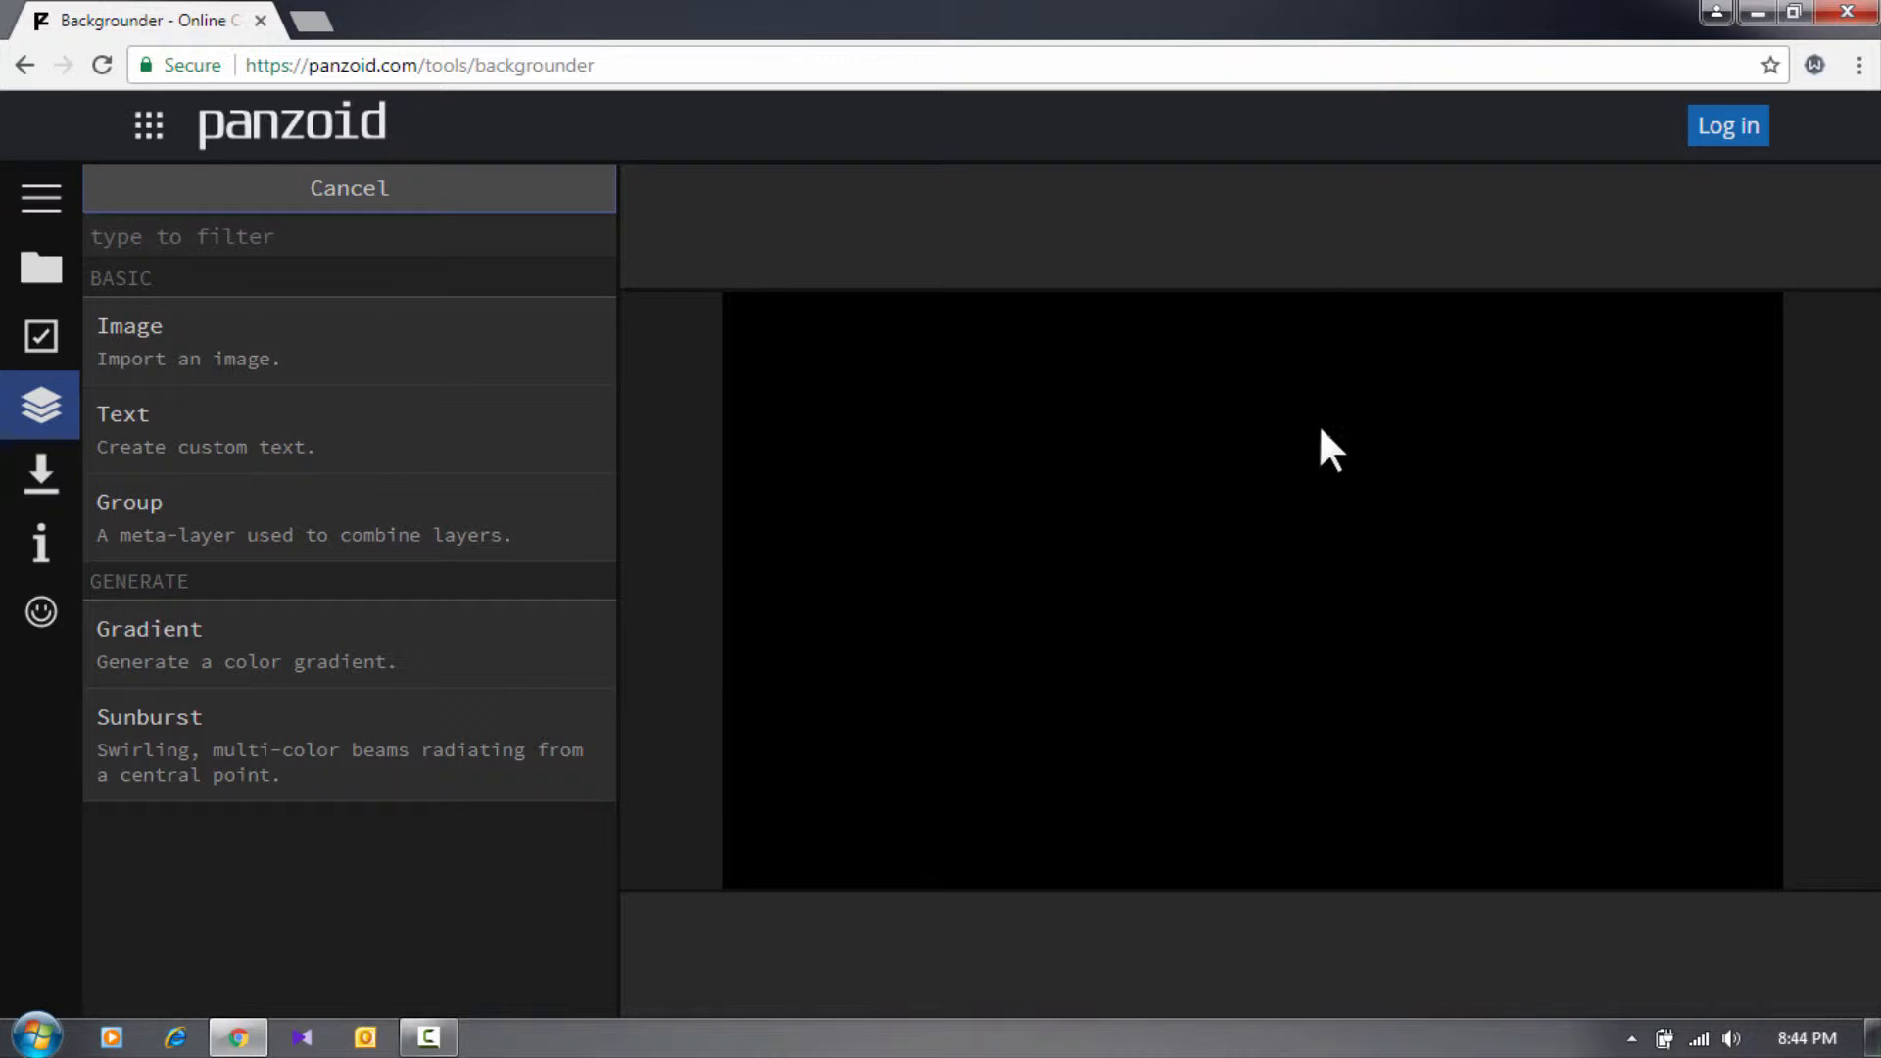
pyautogui.click(226, 374)
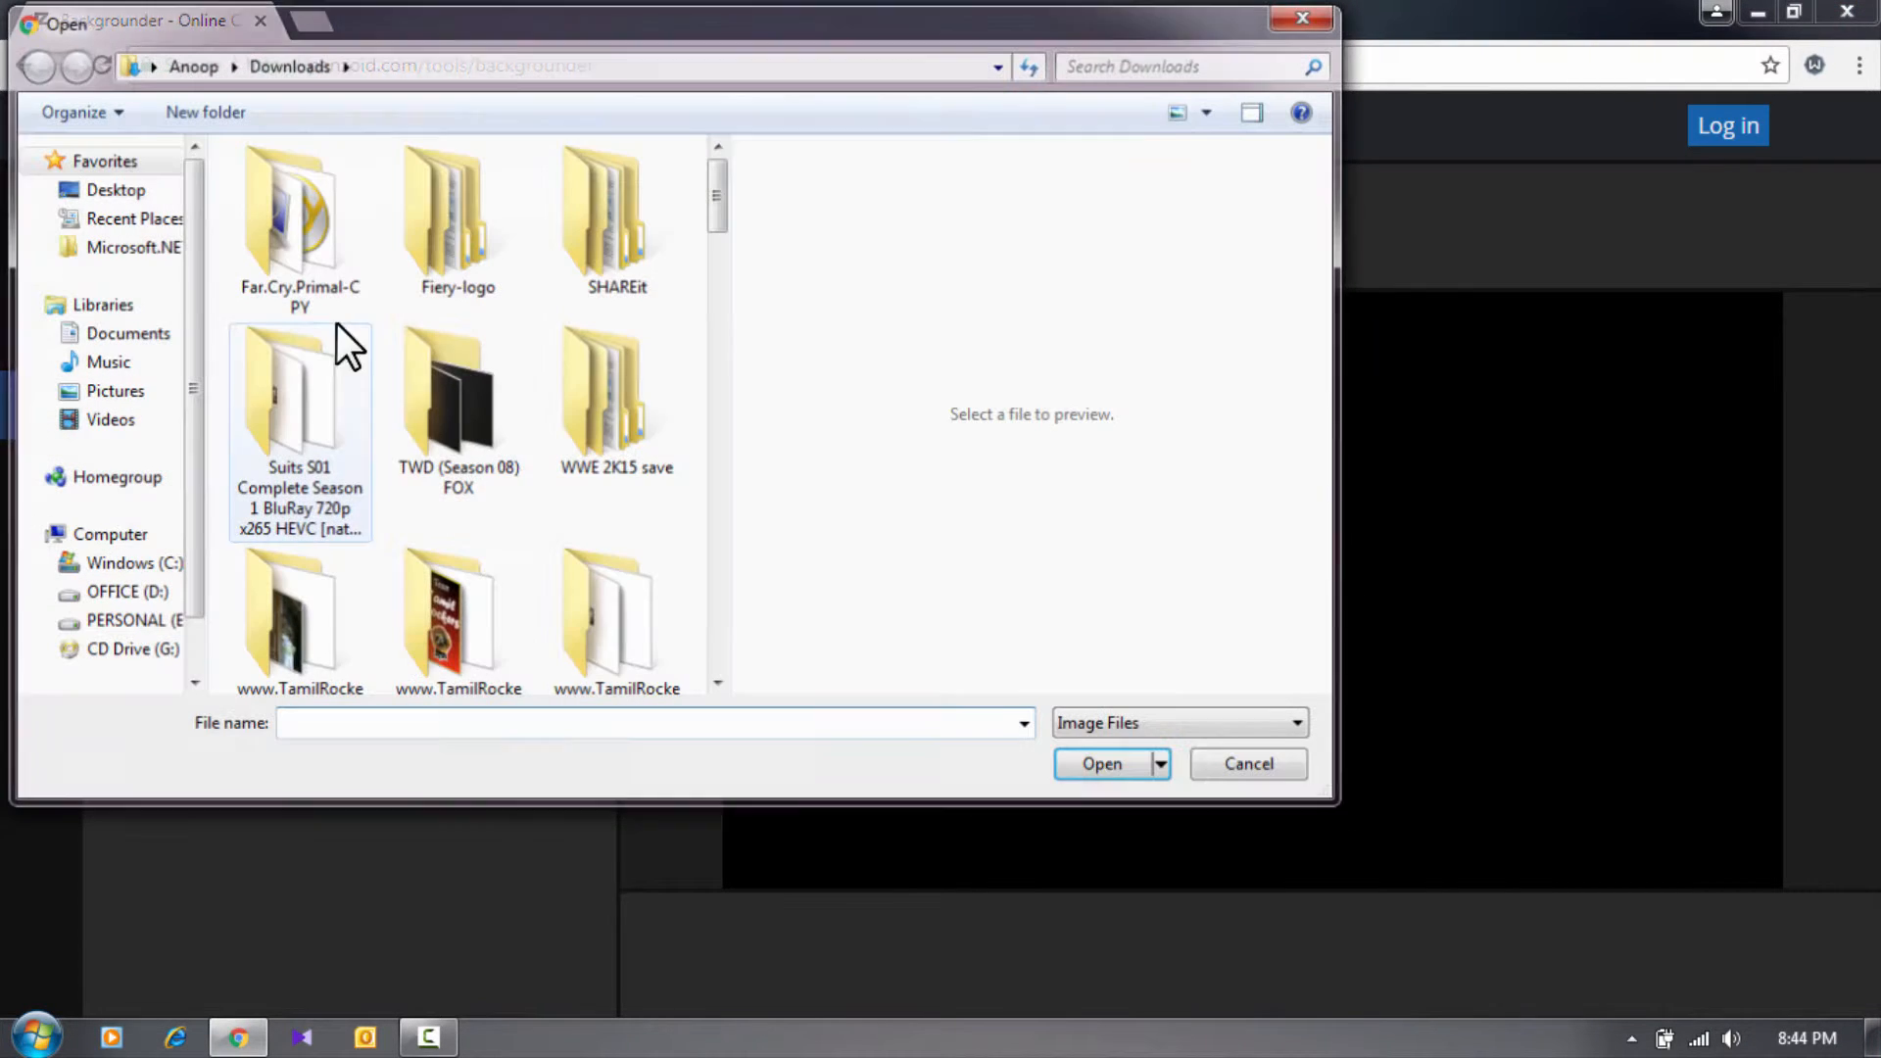
pyautogui.click(112, 194)
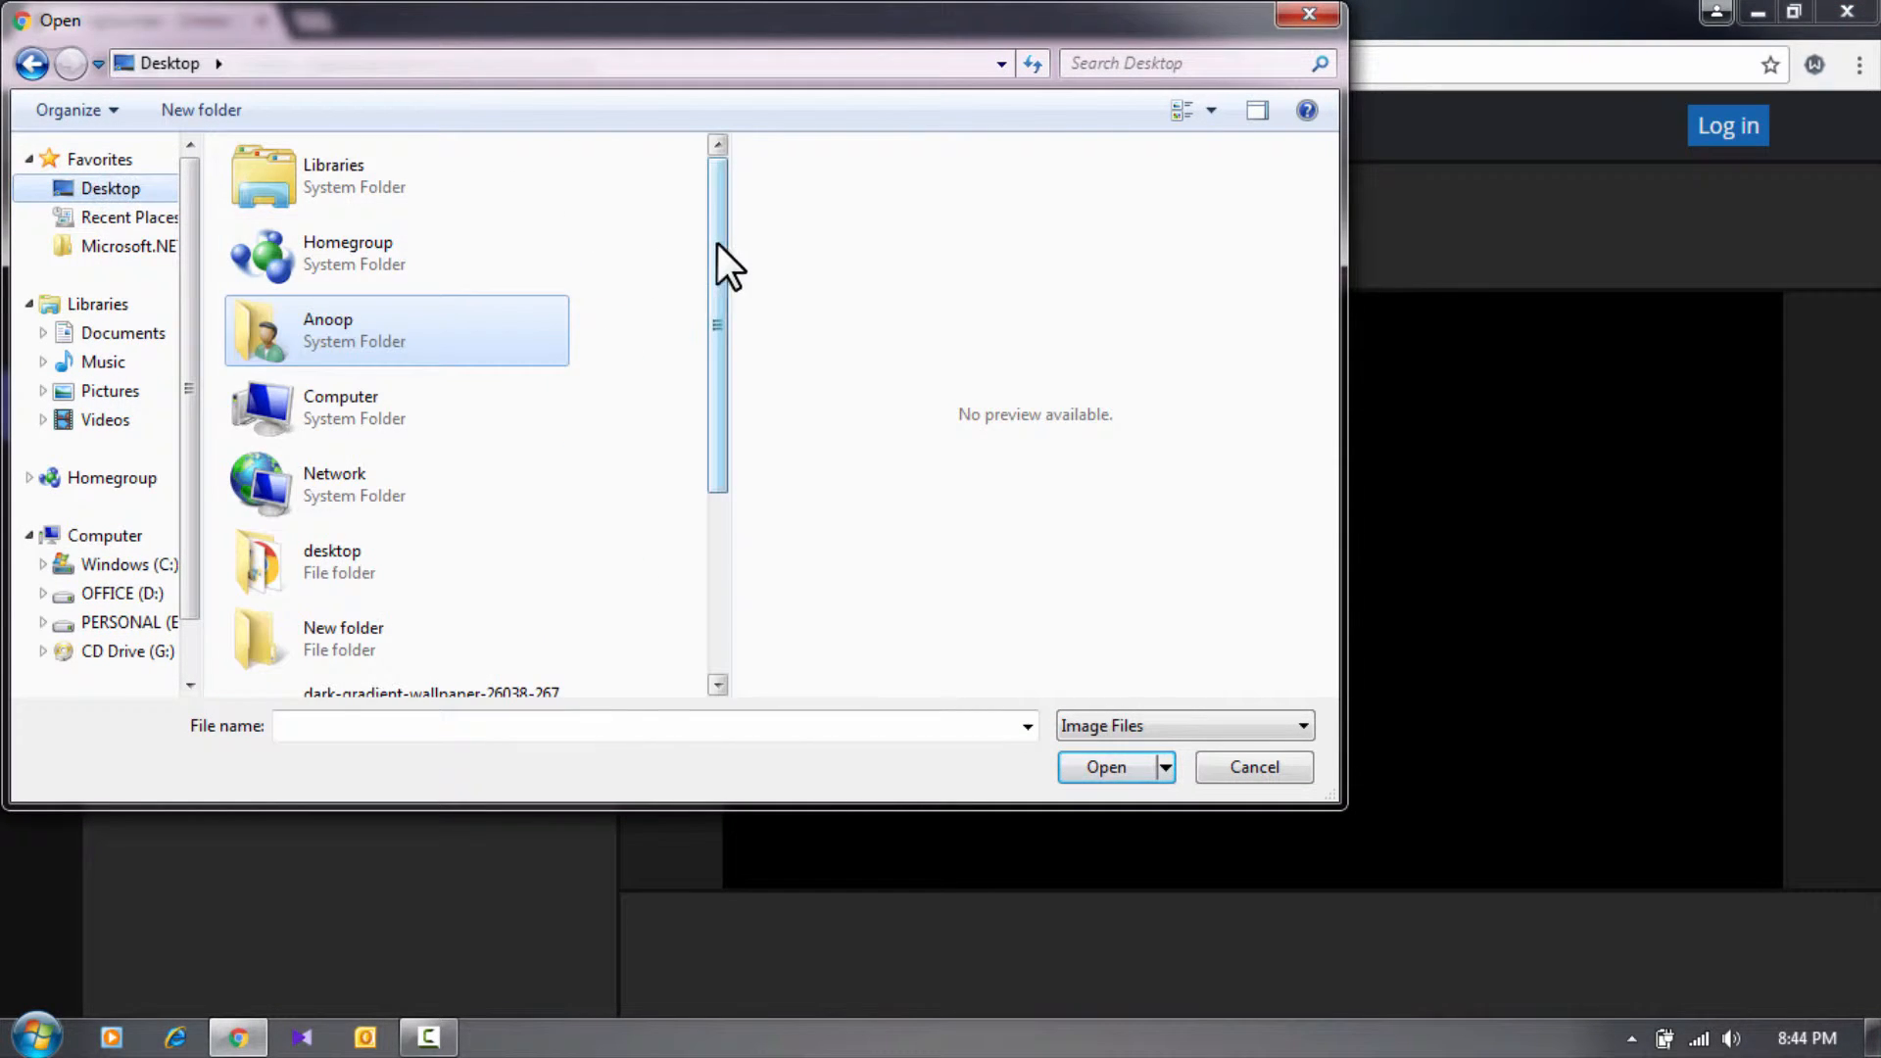
pyautogui.moveTo(721, 261); pyautogui.dragTo(672, 504)
pyautogui.click(453, 421)
pyautogui.click(1127, 766)
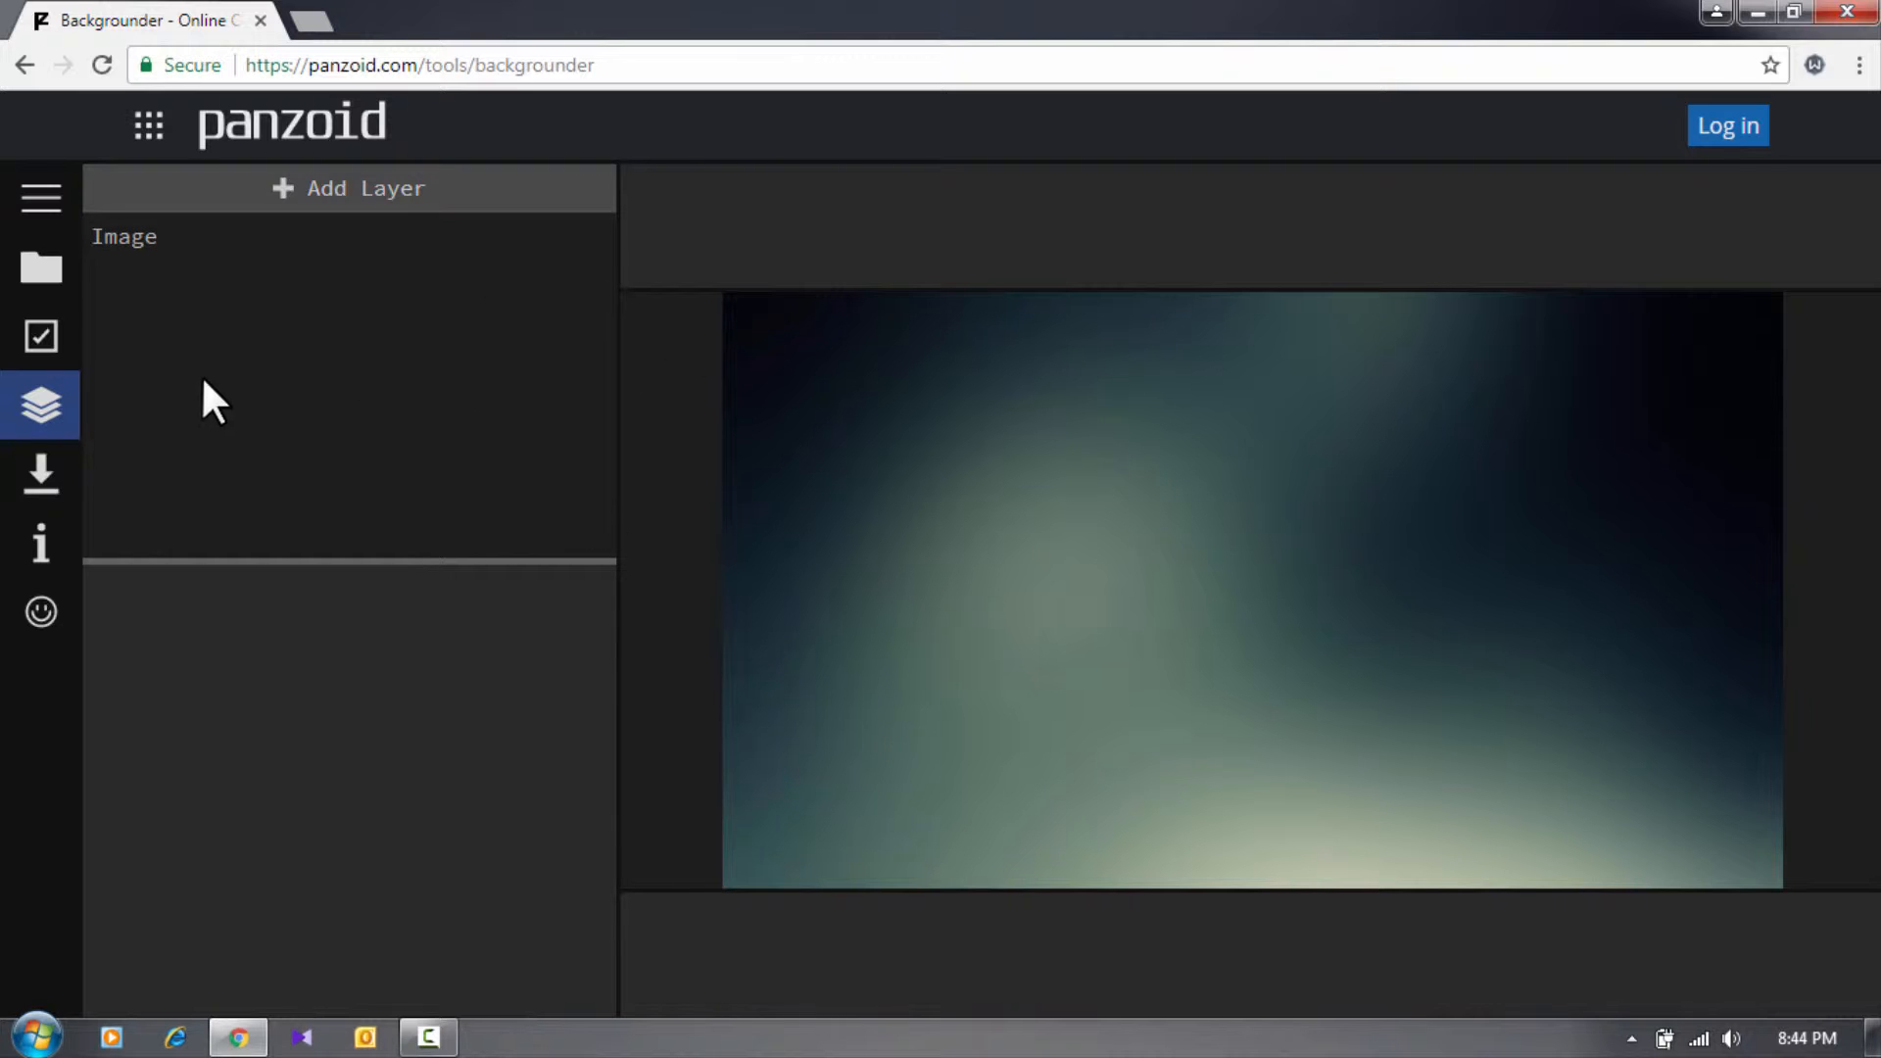
# Step: Add a text layer and change its text to "anmstudio"
pyautogui.click(332, 187)
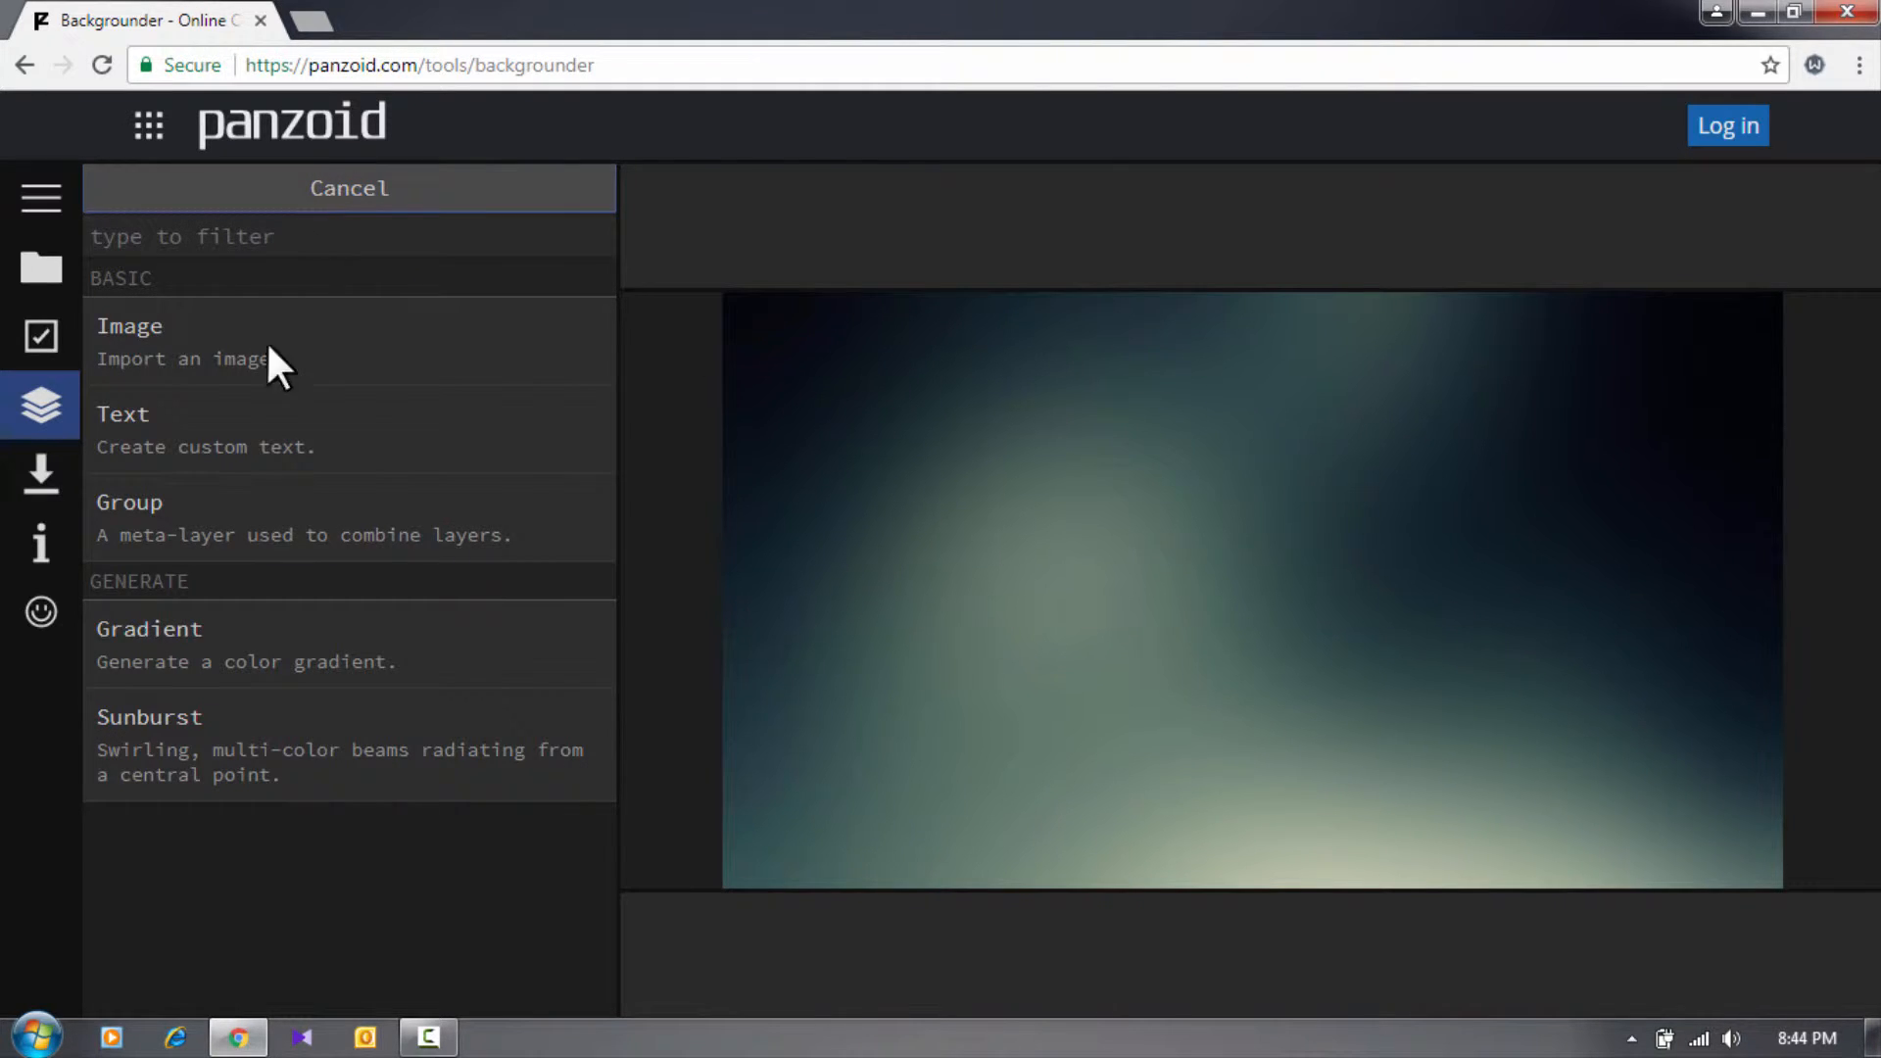
pyautogui.click(182, 423)
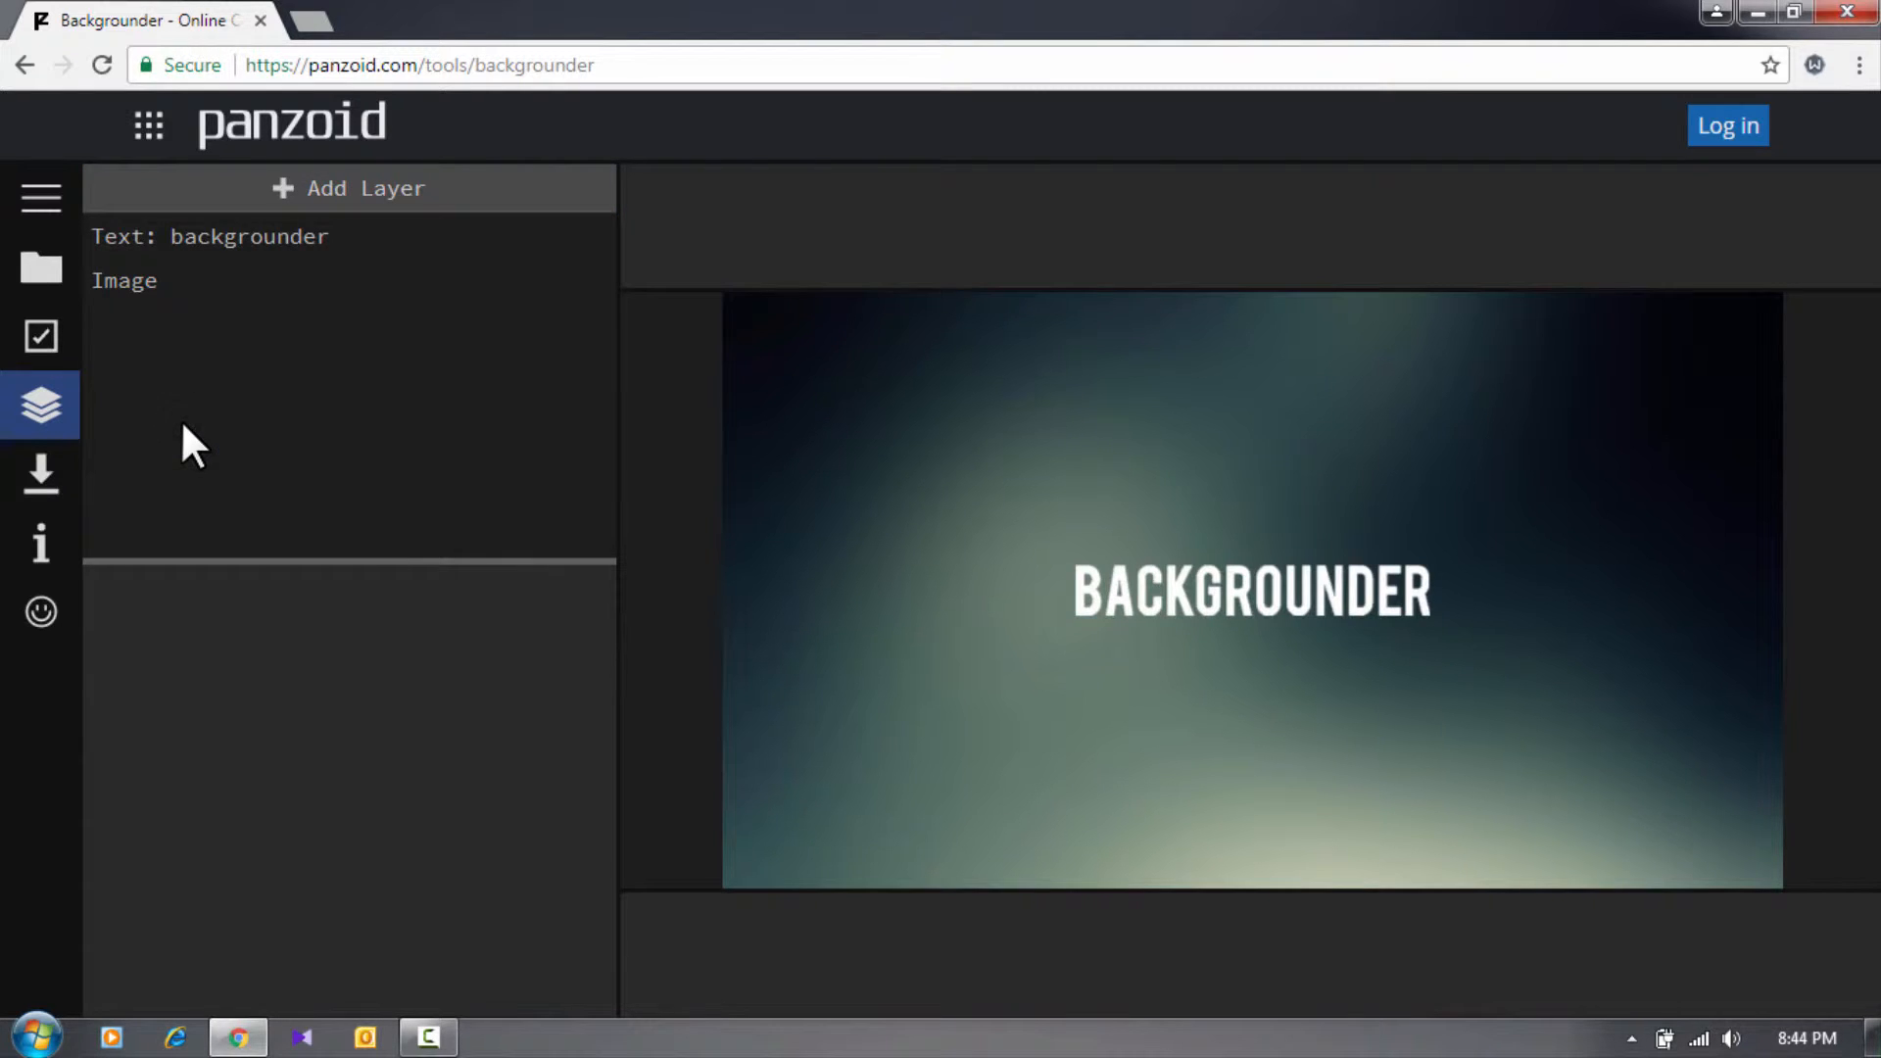
pyautogui.click(262, 241)
pyautogui.doubleClick(210, 600)
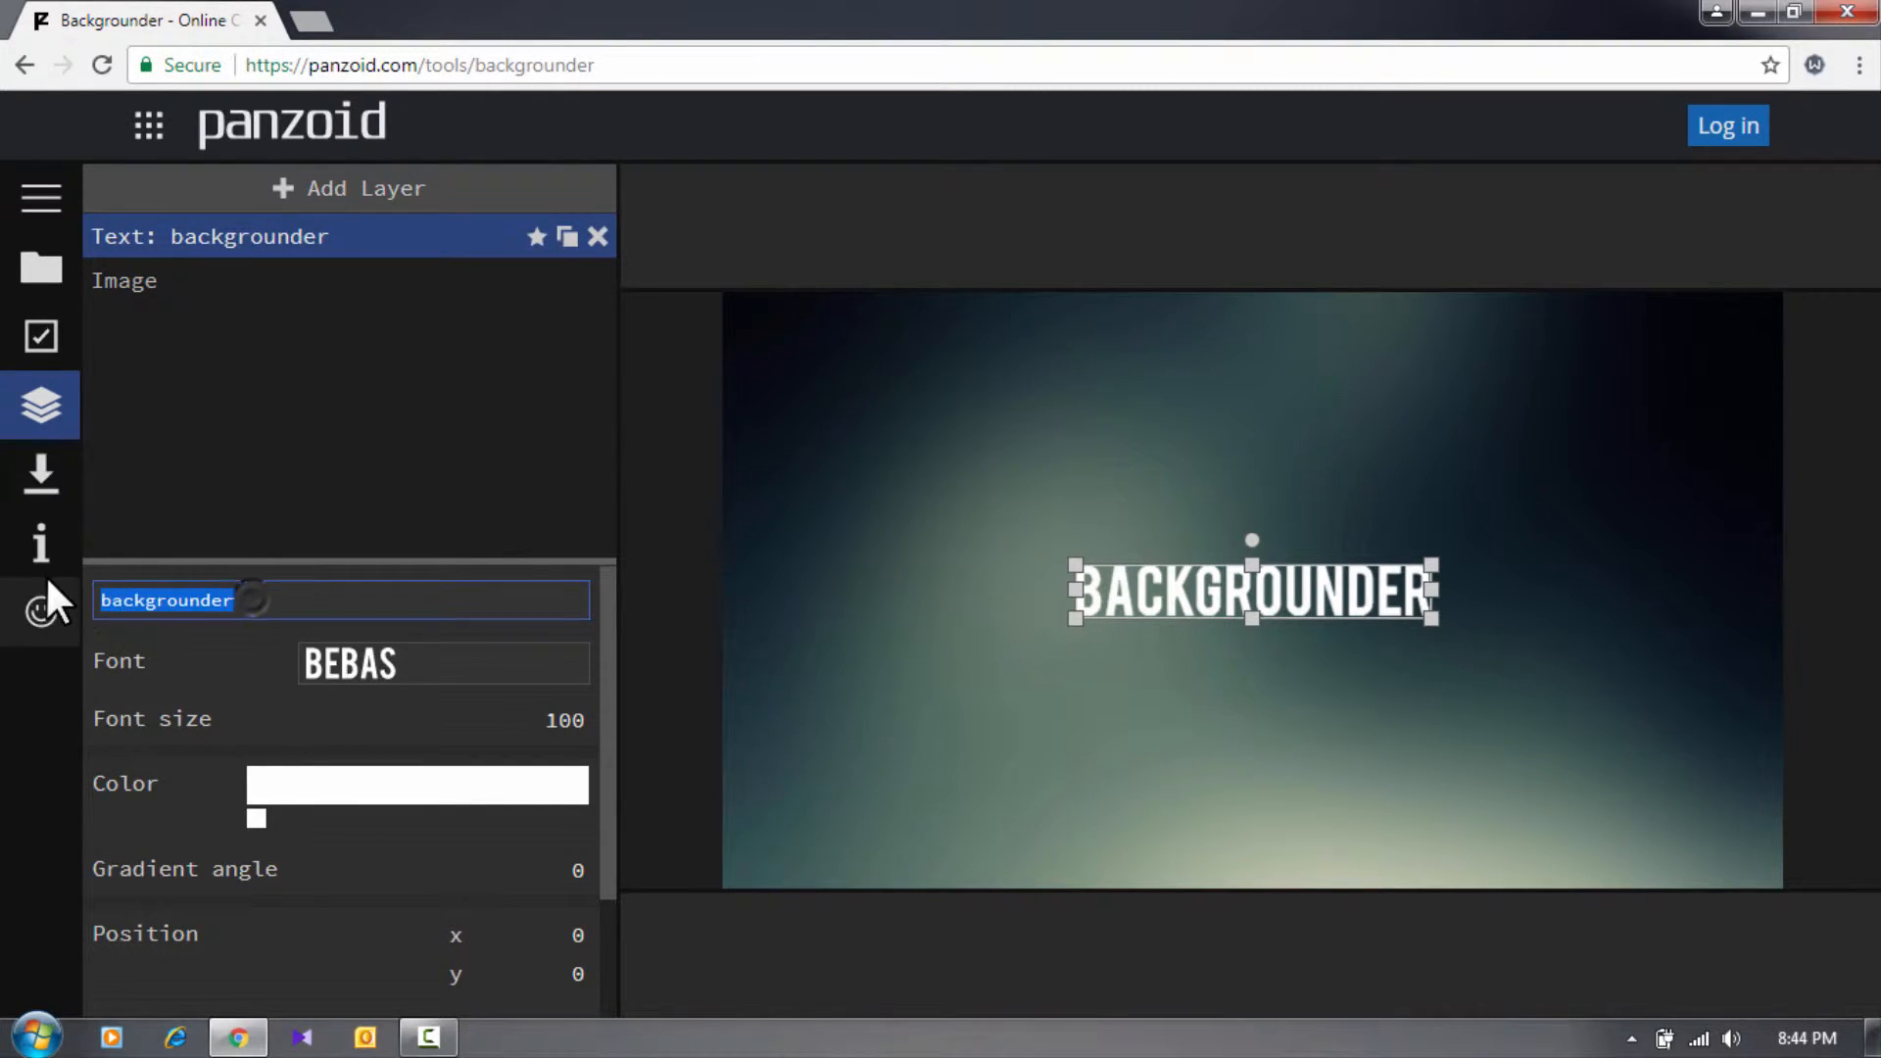
pyautogui.press('BackSpace')
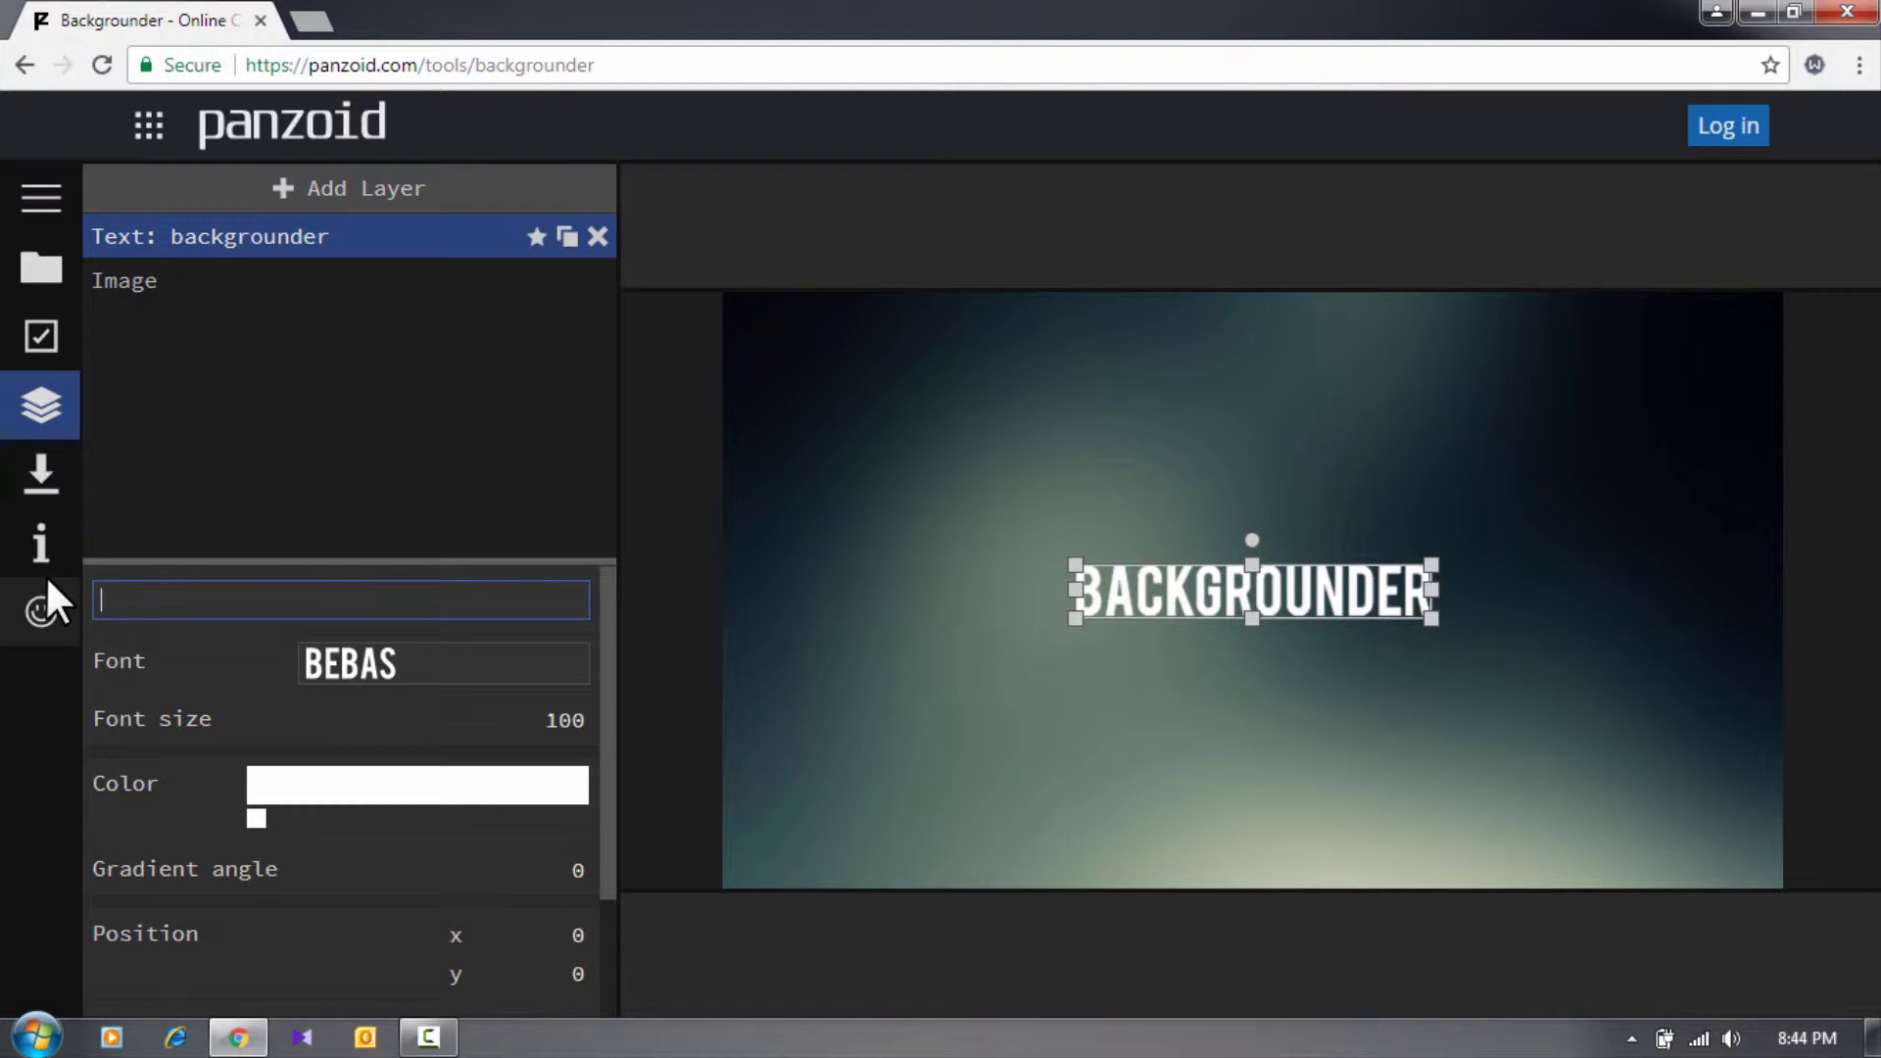
pyautogui.write('anmstudio')
pyautogui.hotkey('ctrl', 'a')
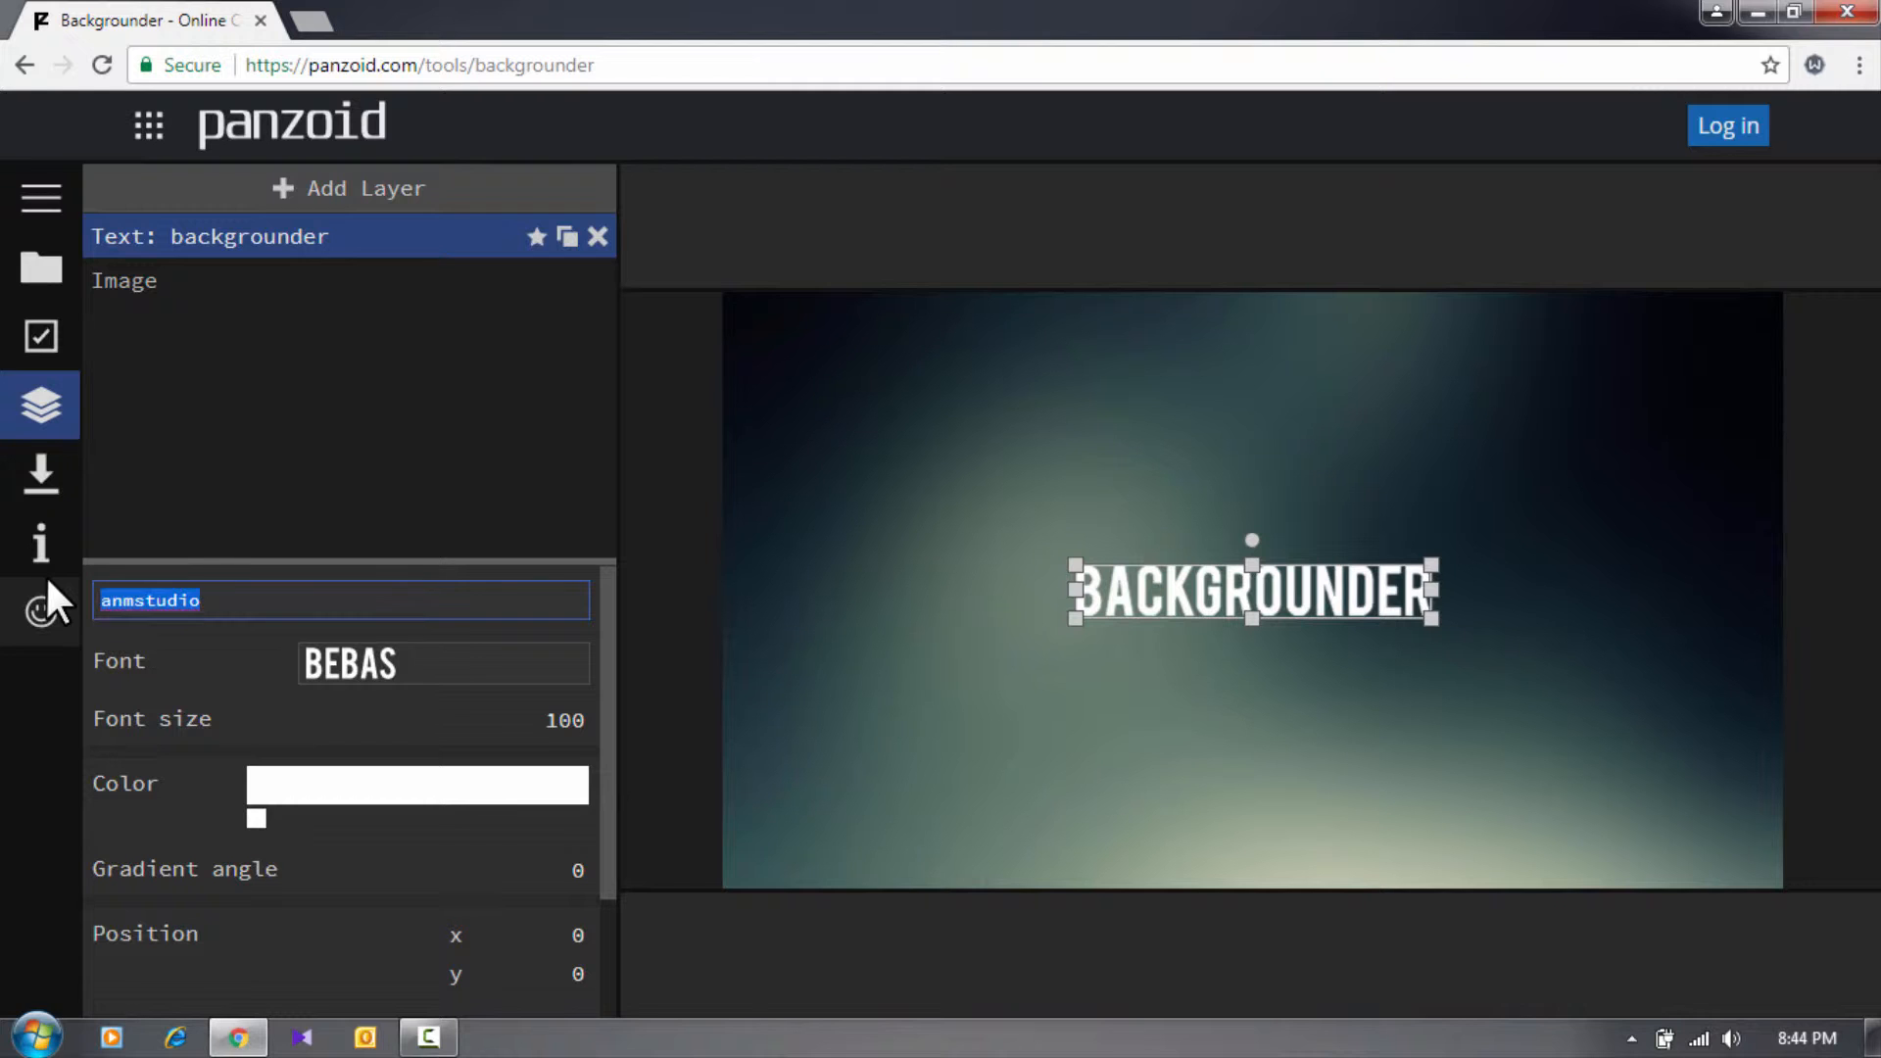
# Step: Set the font of the anmstudio text to Boston Traffic
pyautogui.click(421, 674)
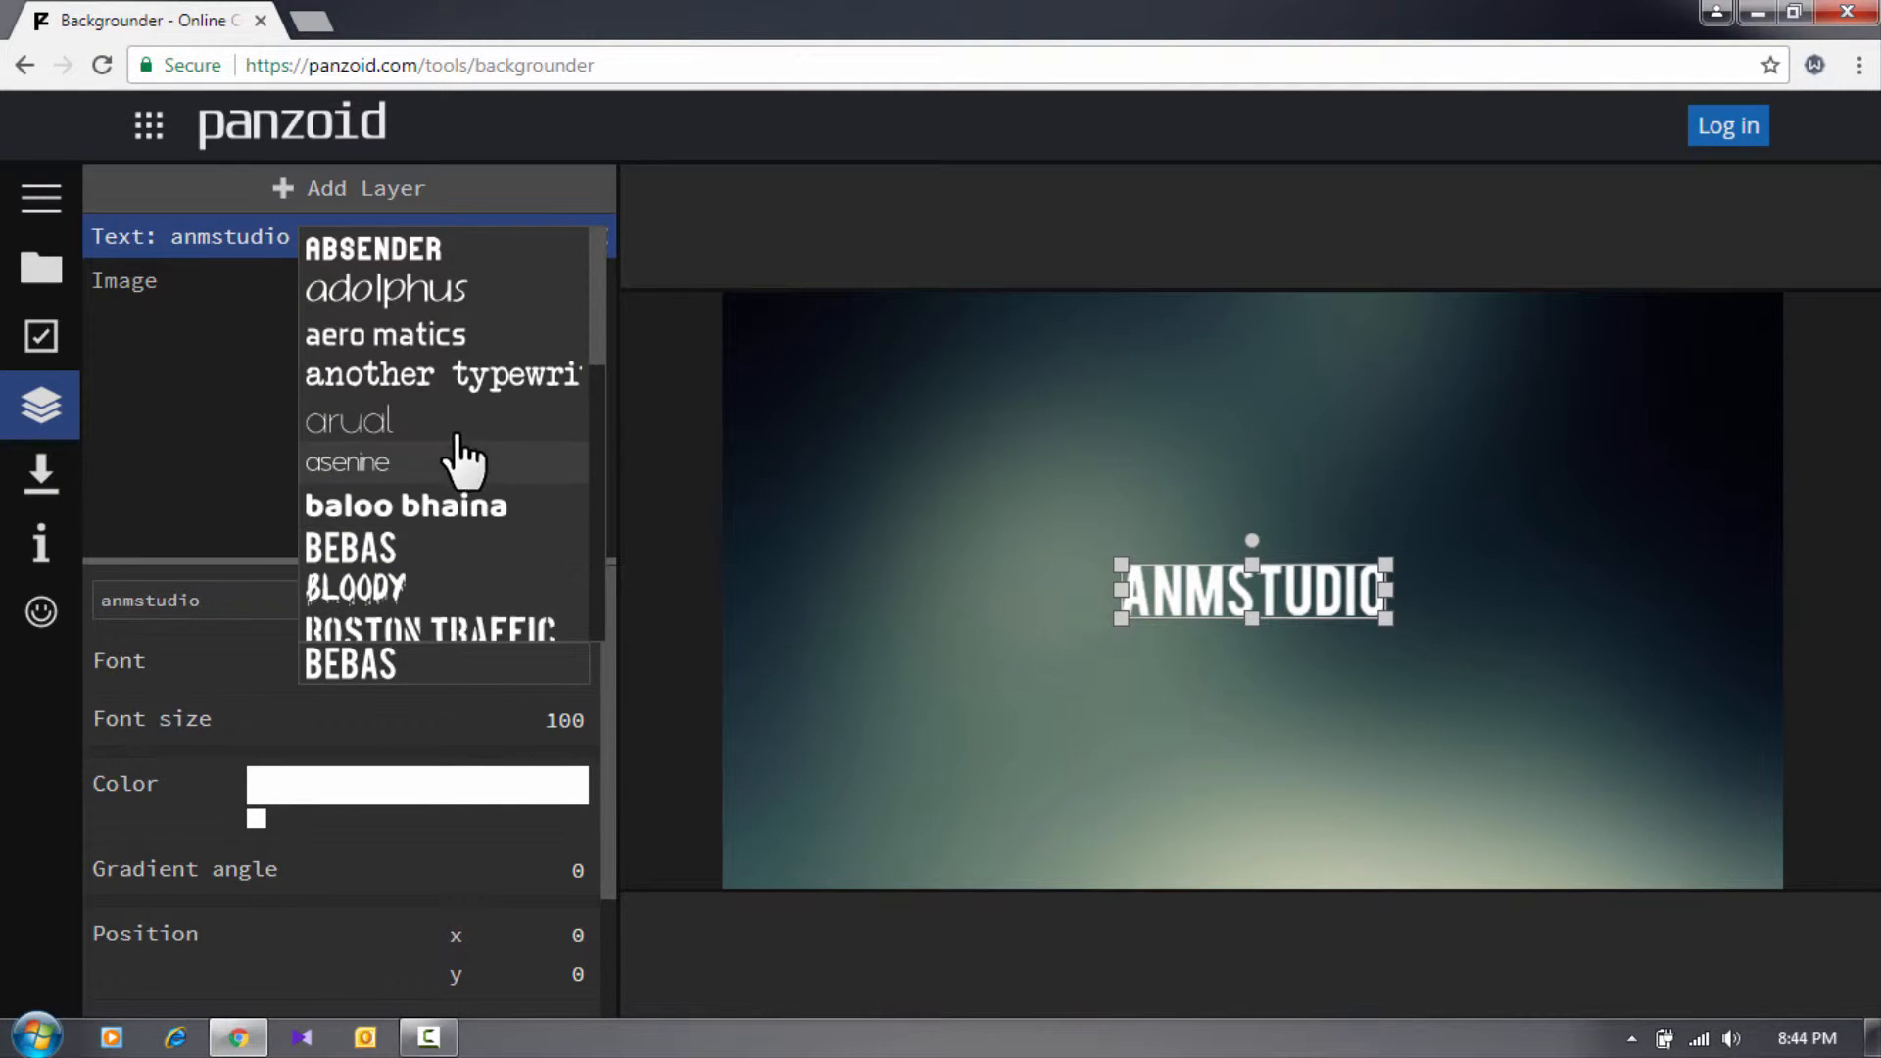
pyautogui.scroll(-3, 422, 549)
pyautogui.click(453, 371)
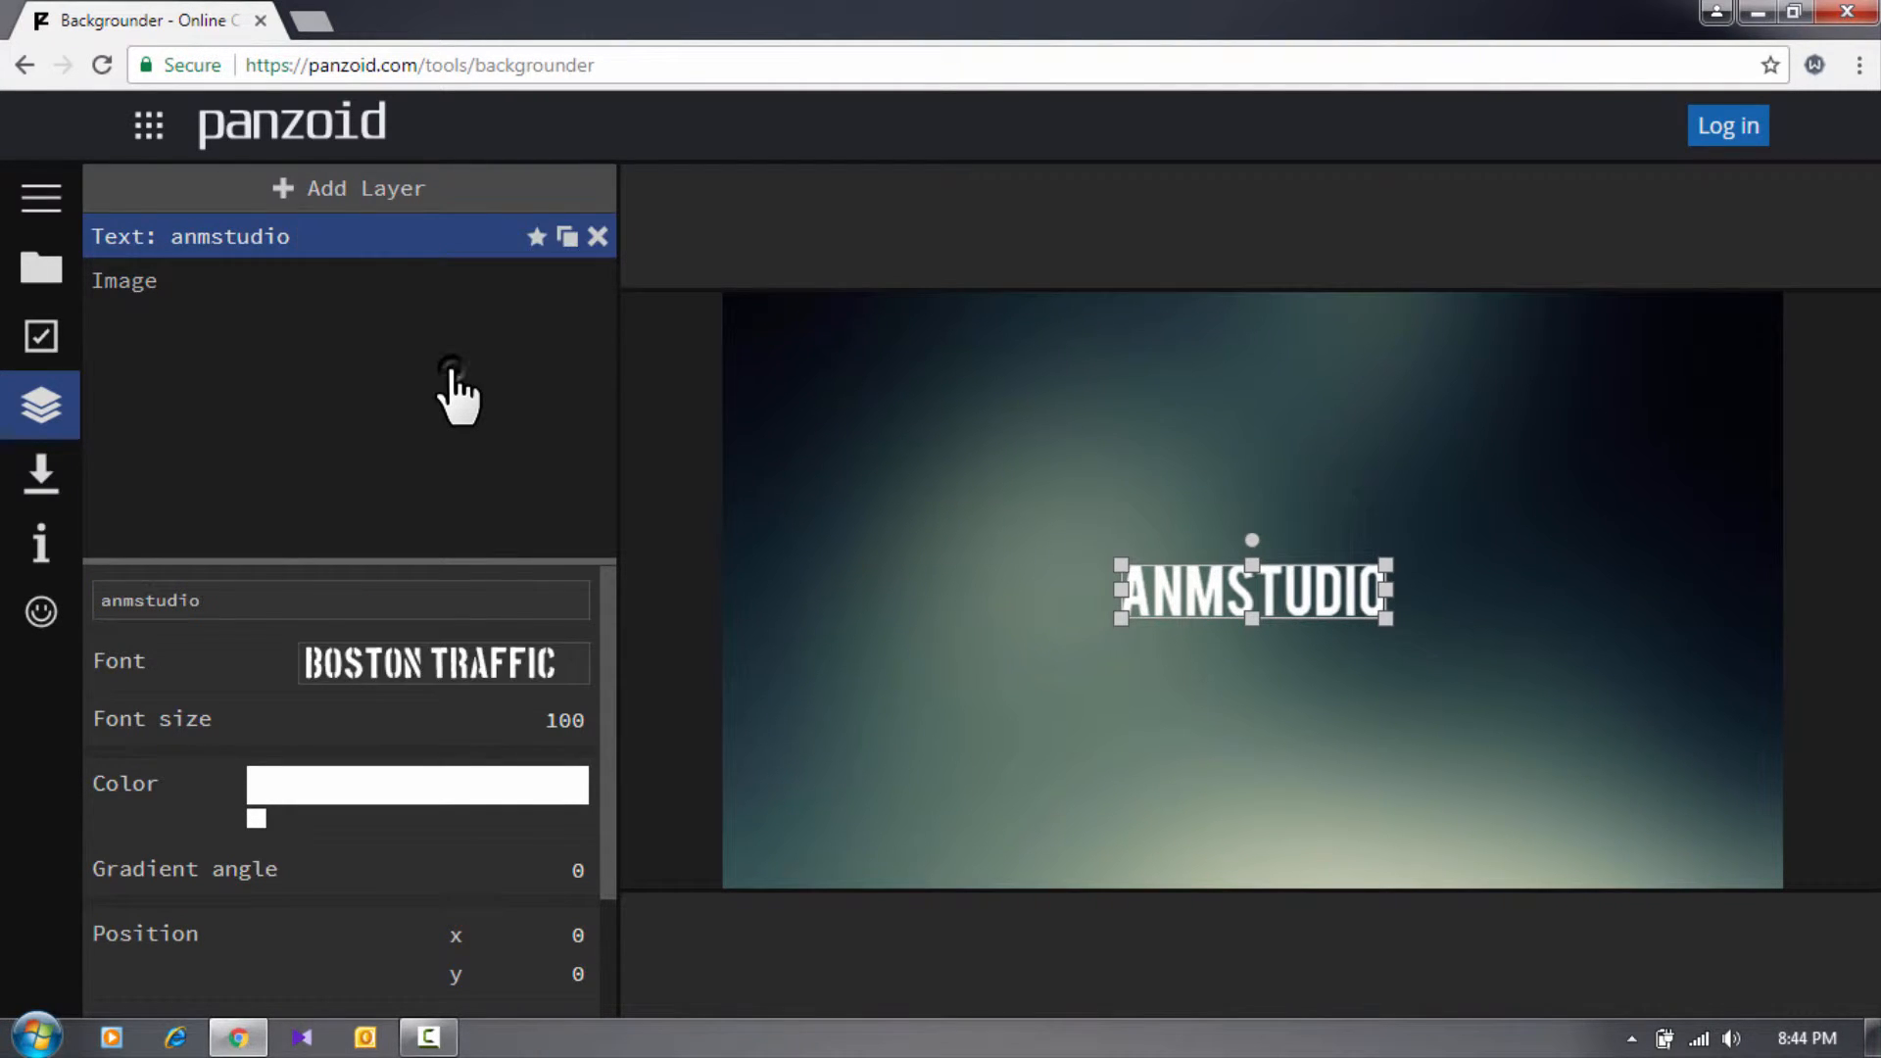
# Step: Stretch the anmstudio text wider and taller across the middle of the thumbnail
pyautogui.moveTo(1119, 592); pyautogui.dragTo(944, 588)
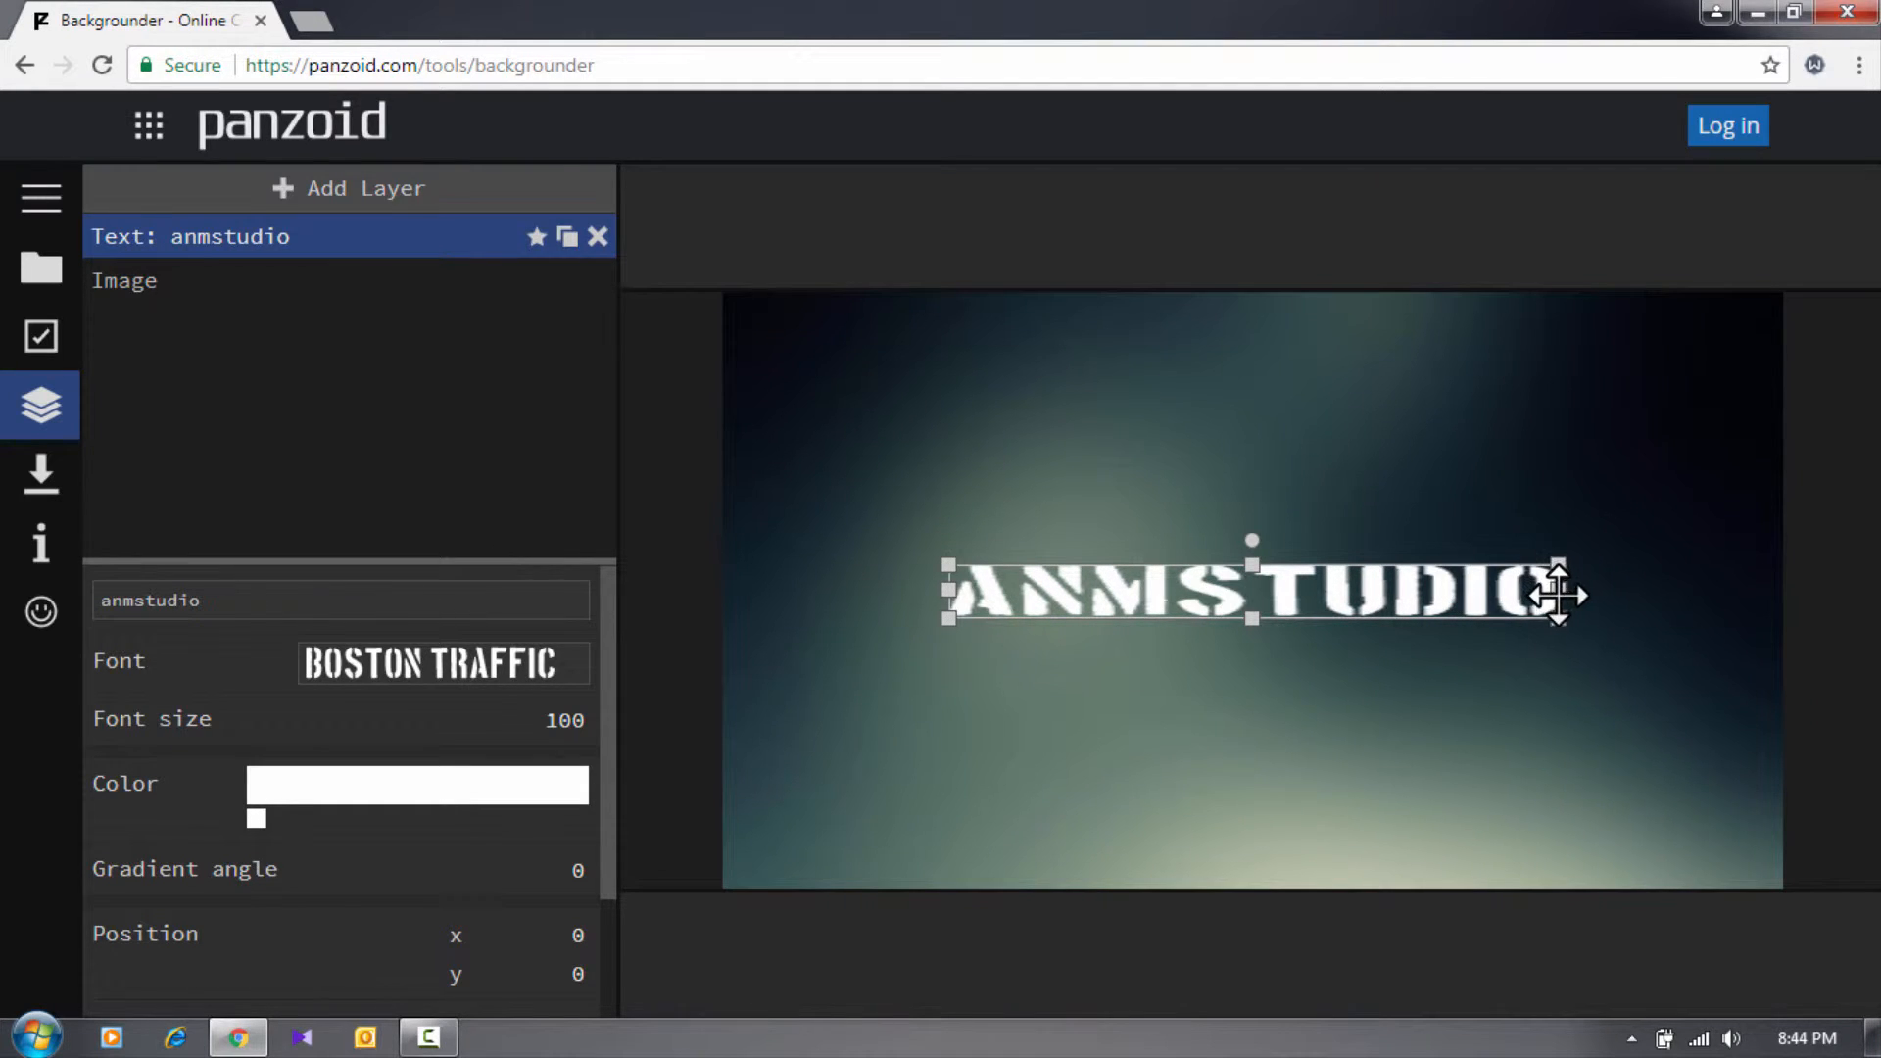
pyautogui.moveTo(1559, 585); pyautogui.dragTo(1581, 588)
pyautogui.moveTo(1249, 538)
pyautogui.mouseDown()
pyautogui.moveTo(1247, 520)
pyautogui.moveTo(1250, 545)
pyautogui.mouseUp()
pyautogui.click(1464, 449)
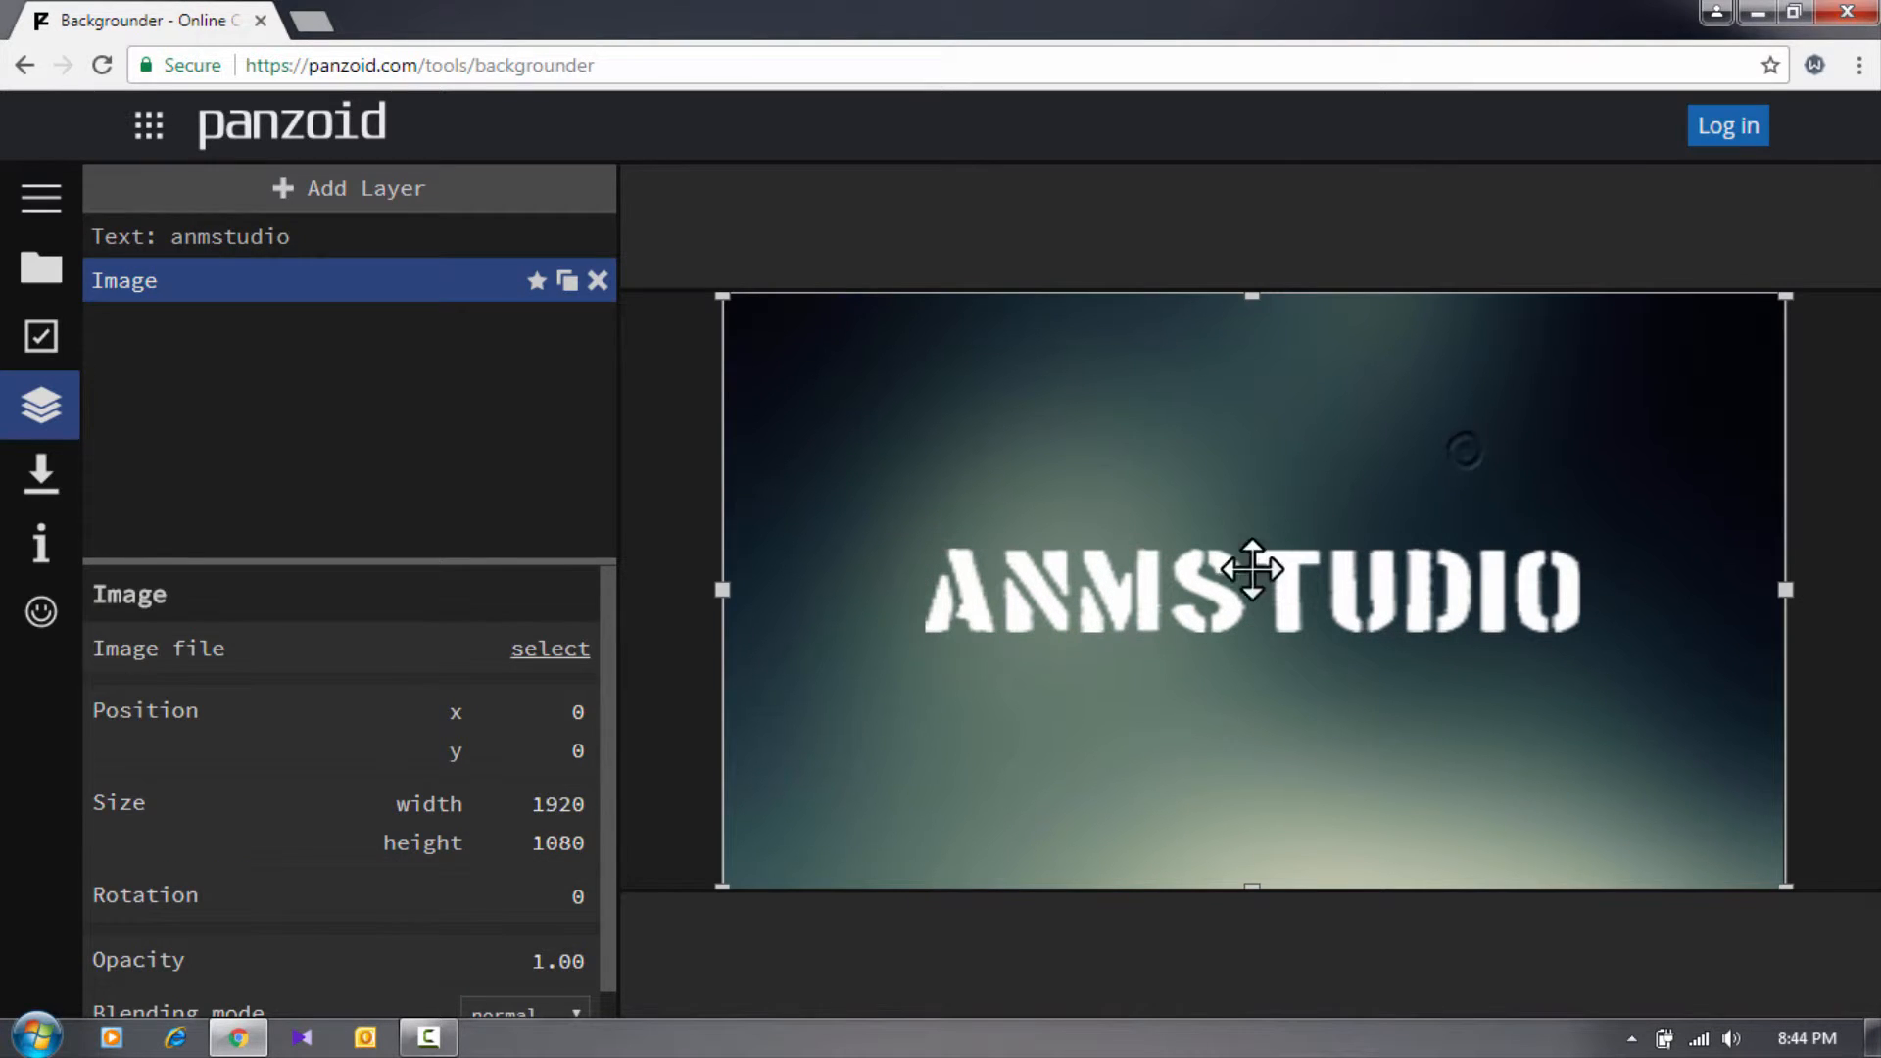
# Step: Shift the anmstudio text slightly to about x 20, y 5
pyautogui.click(333, 236)
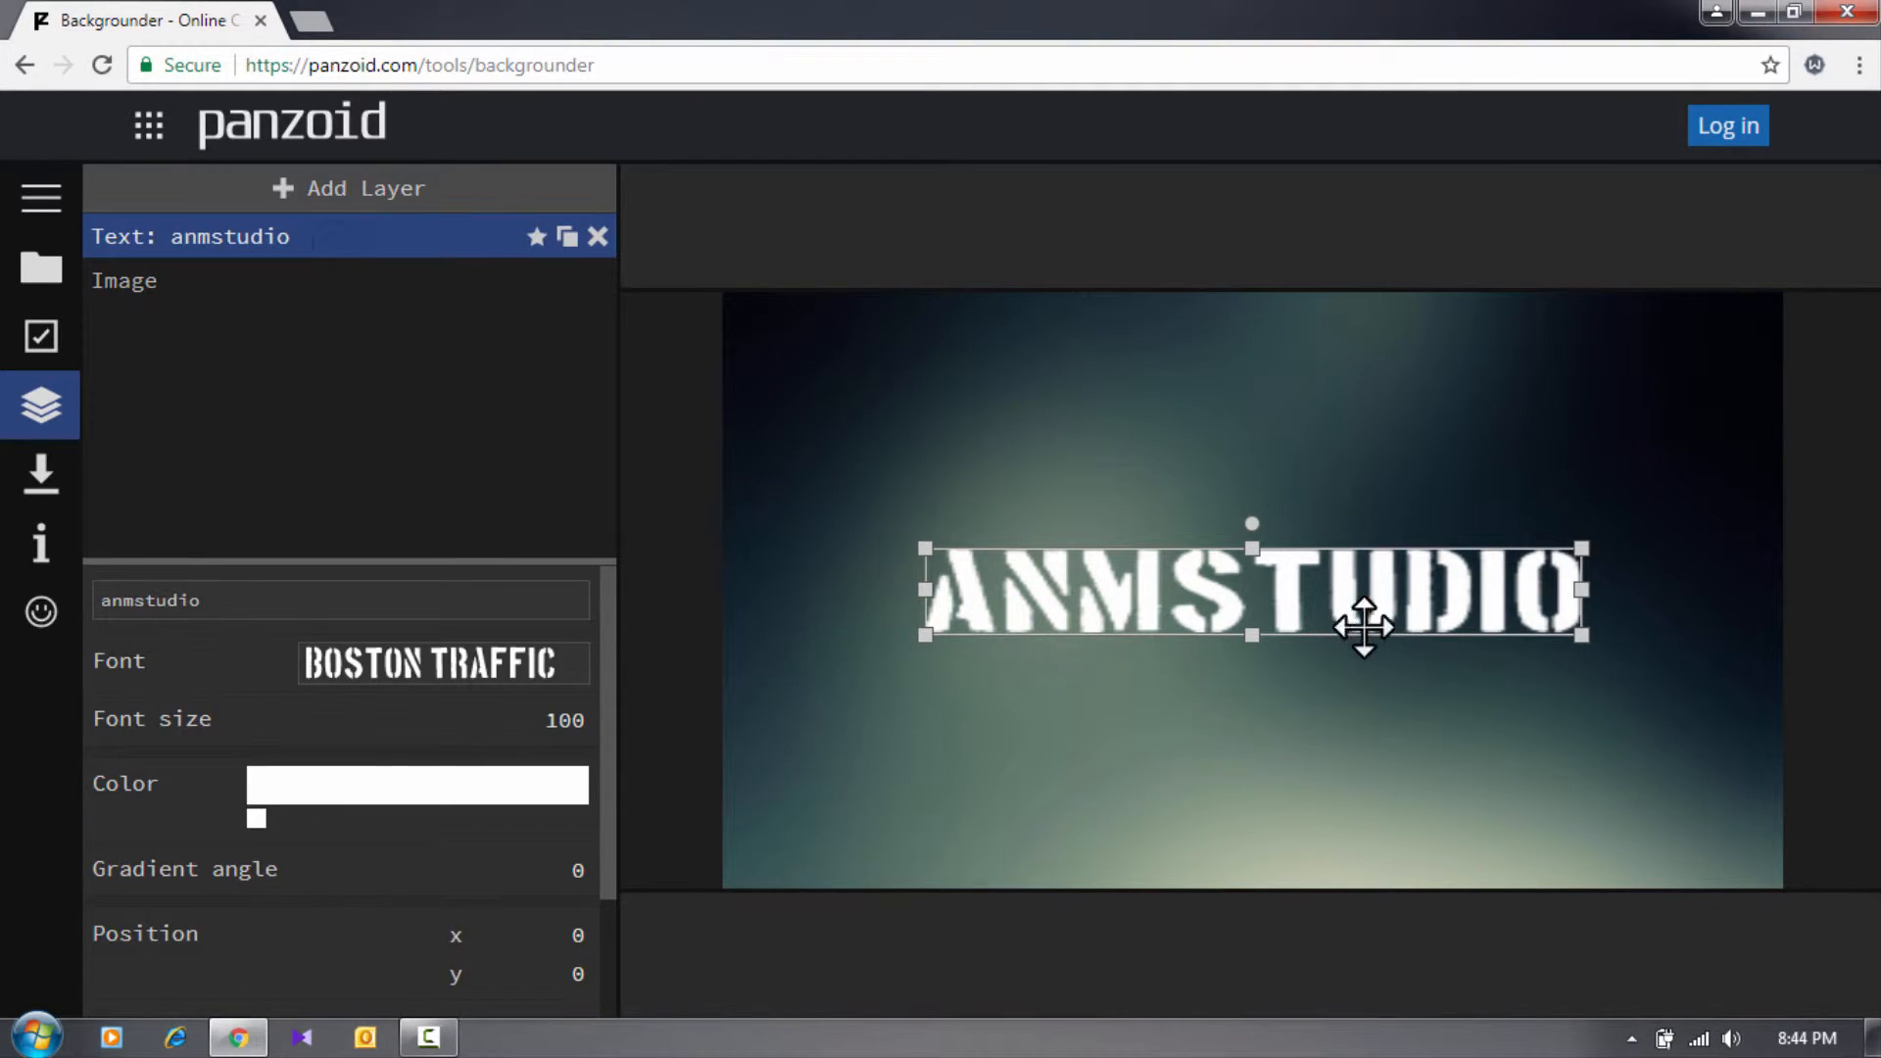
pyautogui.moveTo(1362, 617)
pyautogui.mouseDown()
pyautogui.moveTo(1376, 603)
pyautogui.moveTo(1301, 601)
pyautogui.moveTo(1359, 598)
pyautogui.mouseUp()
pyautogui.click(1201, 437)
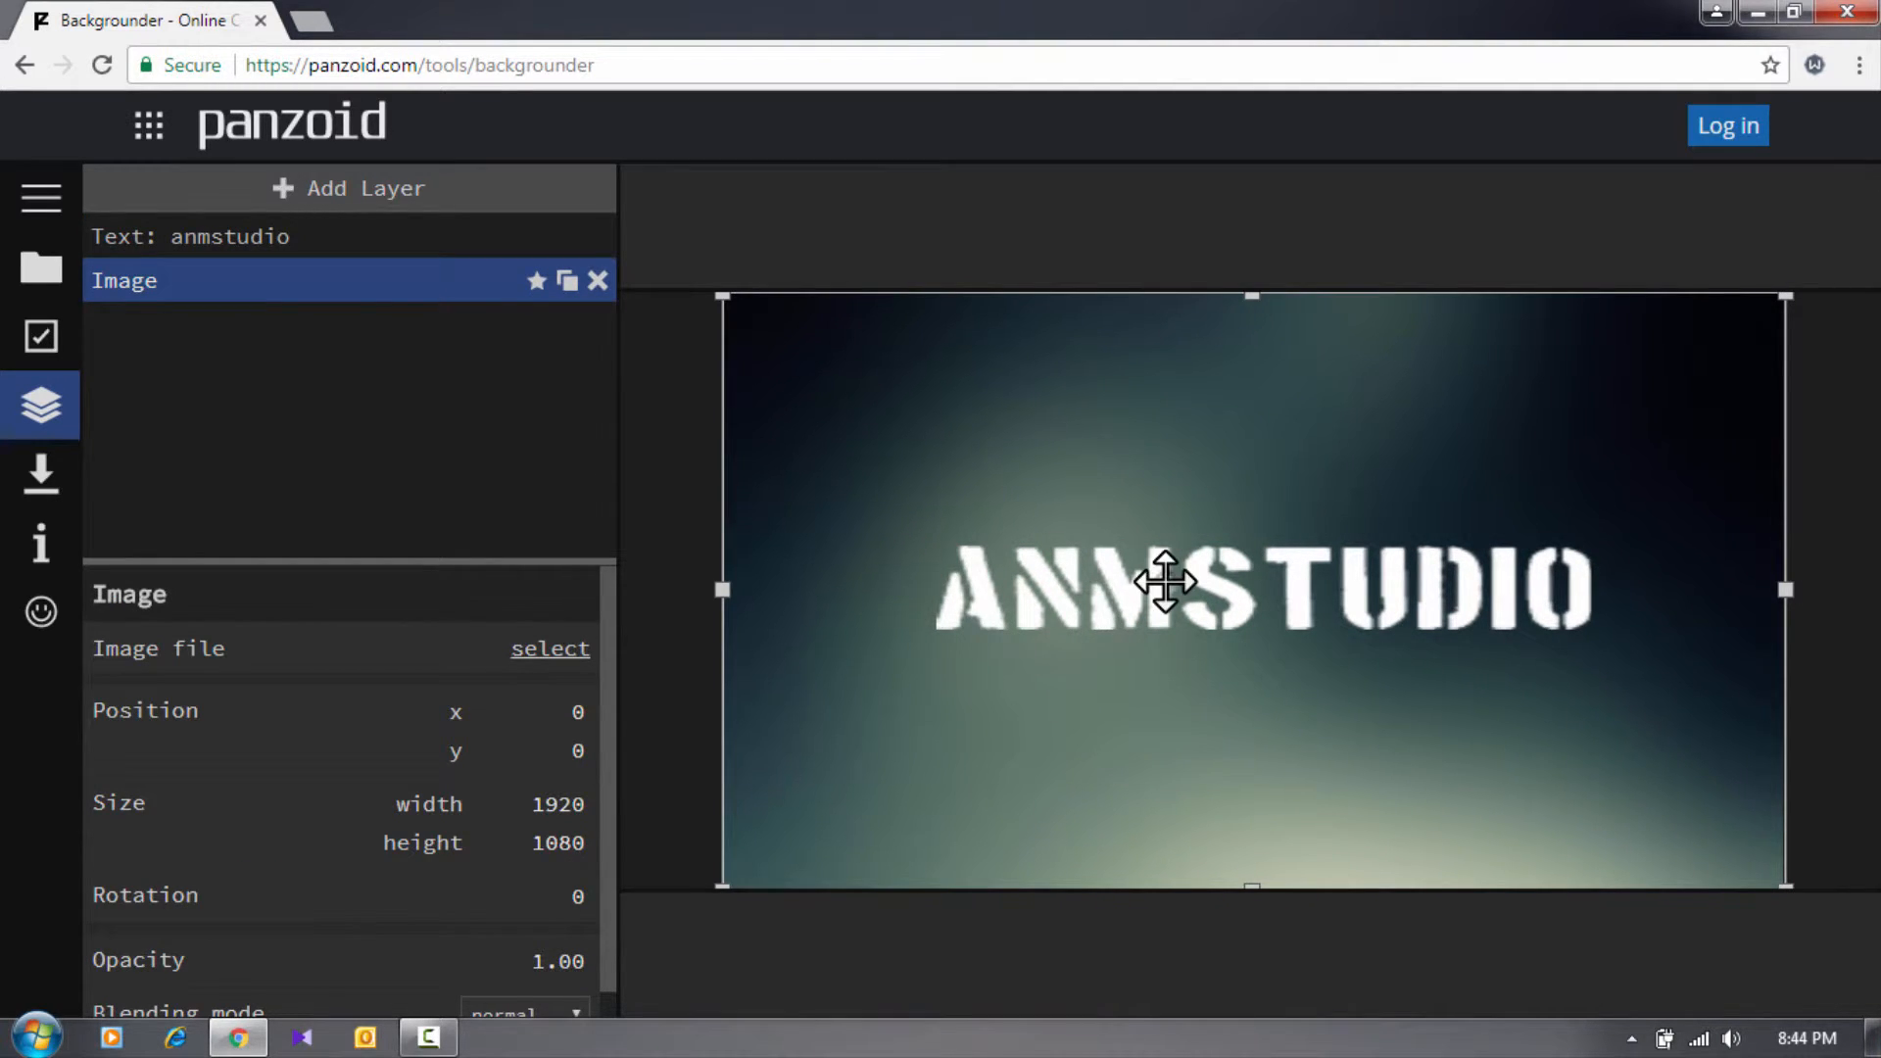
pyautogui.click(230, 235)
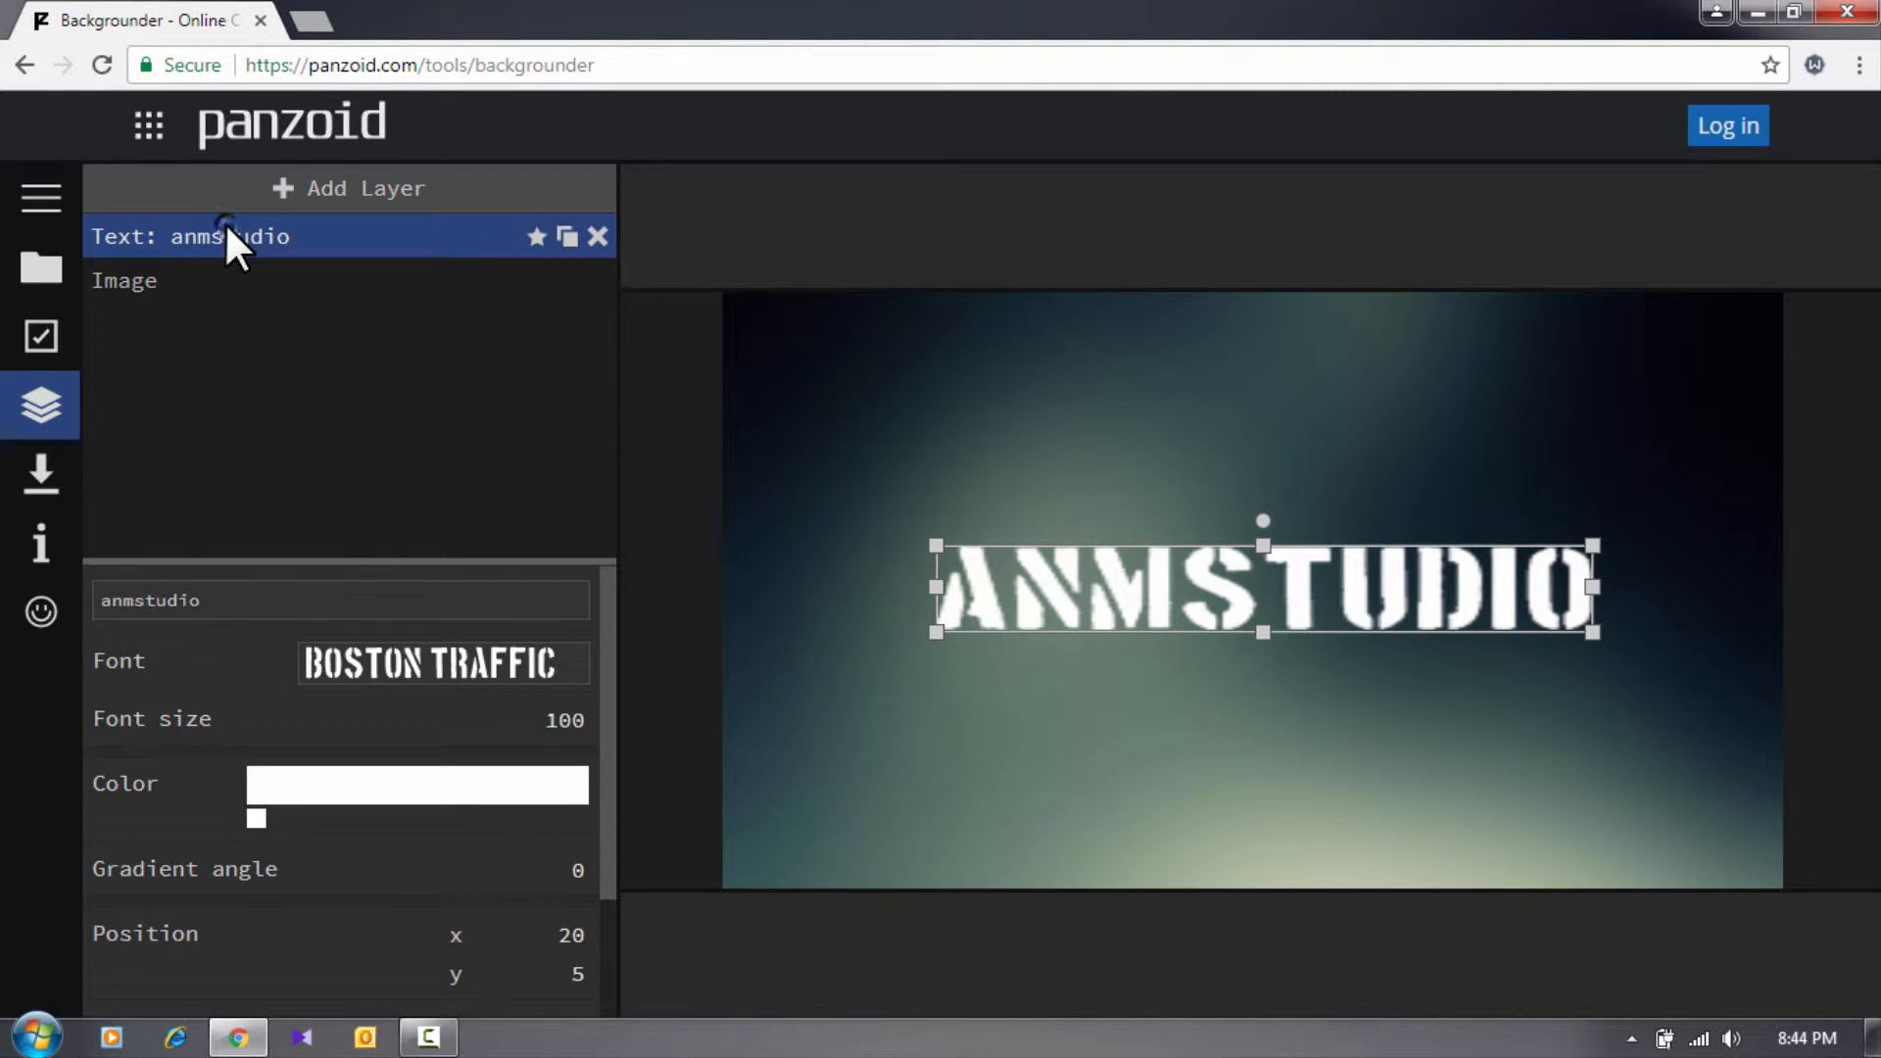
pyautogui.click(205, 292)
# Step: Add a second text layer and change its text to "how to create thumbnail"
pyautogui.click(286, 185)
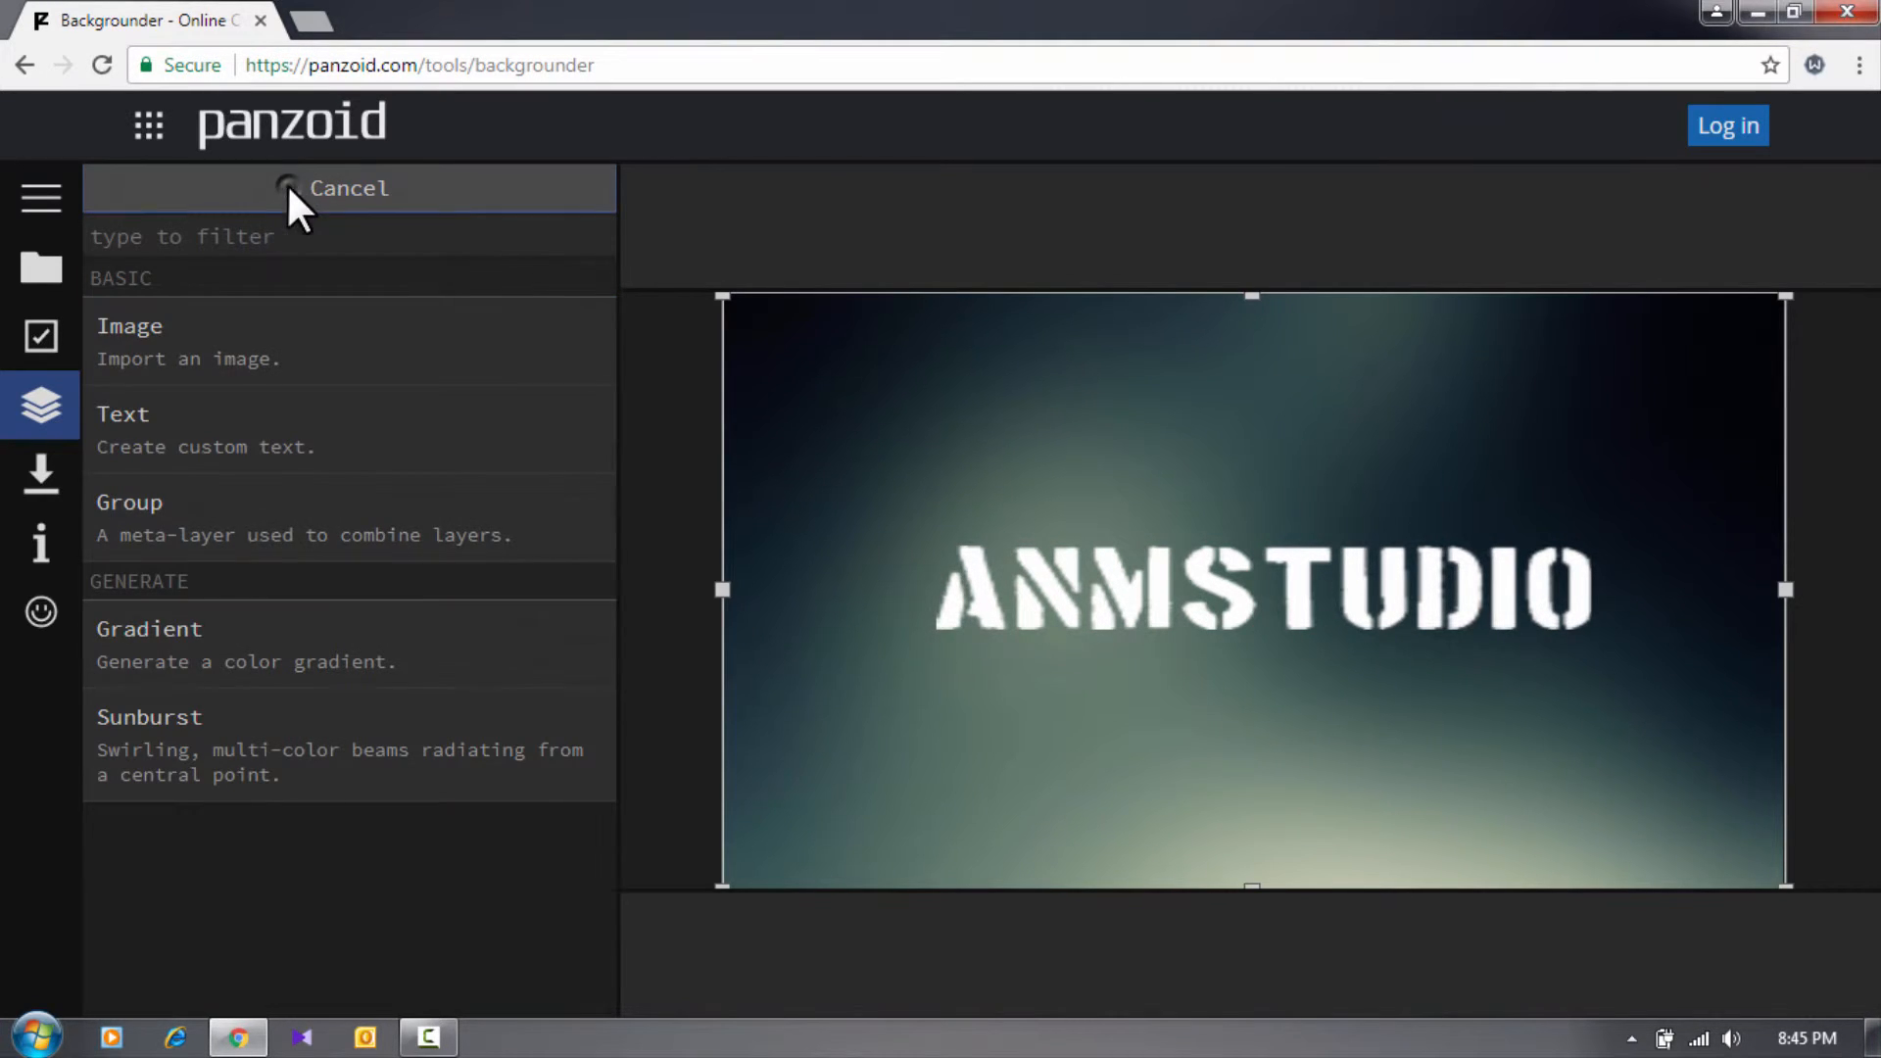
pyautogui.click(245, 421)
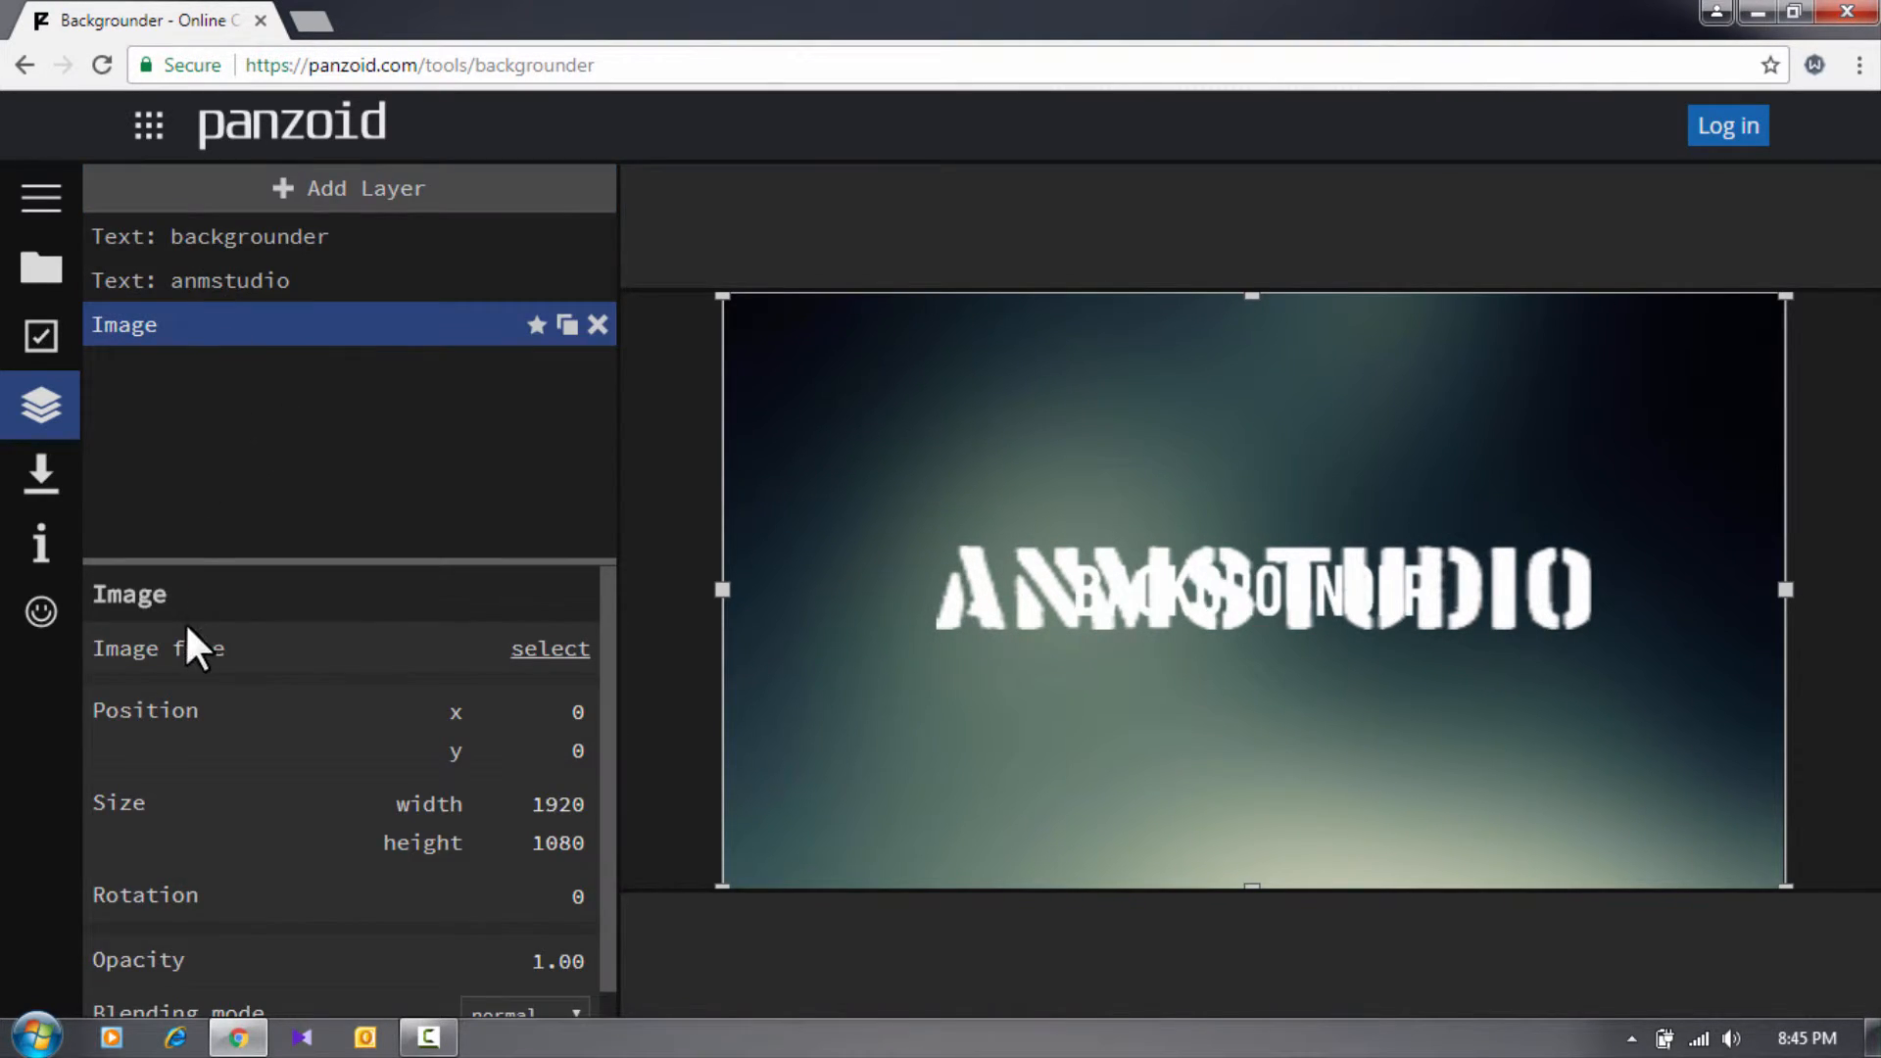
pyautogui.click(270, 234)
pyautogui.doubleClick(281, 599)
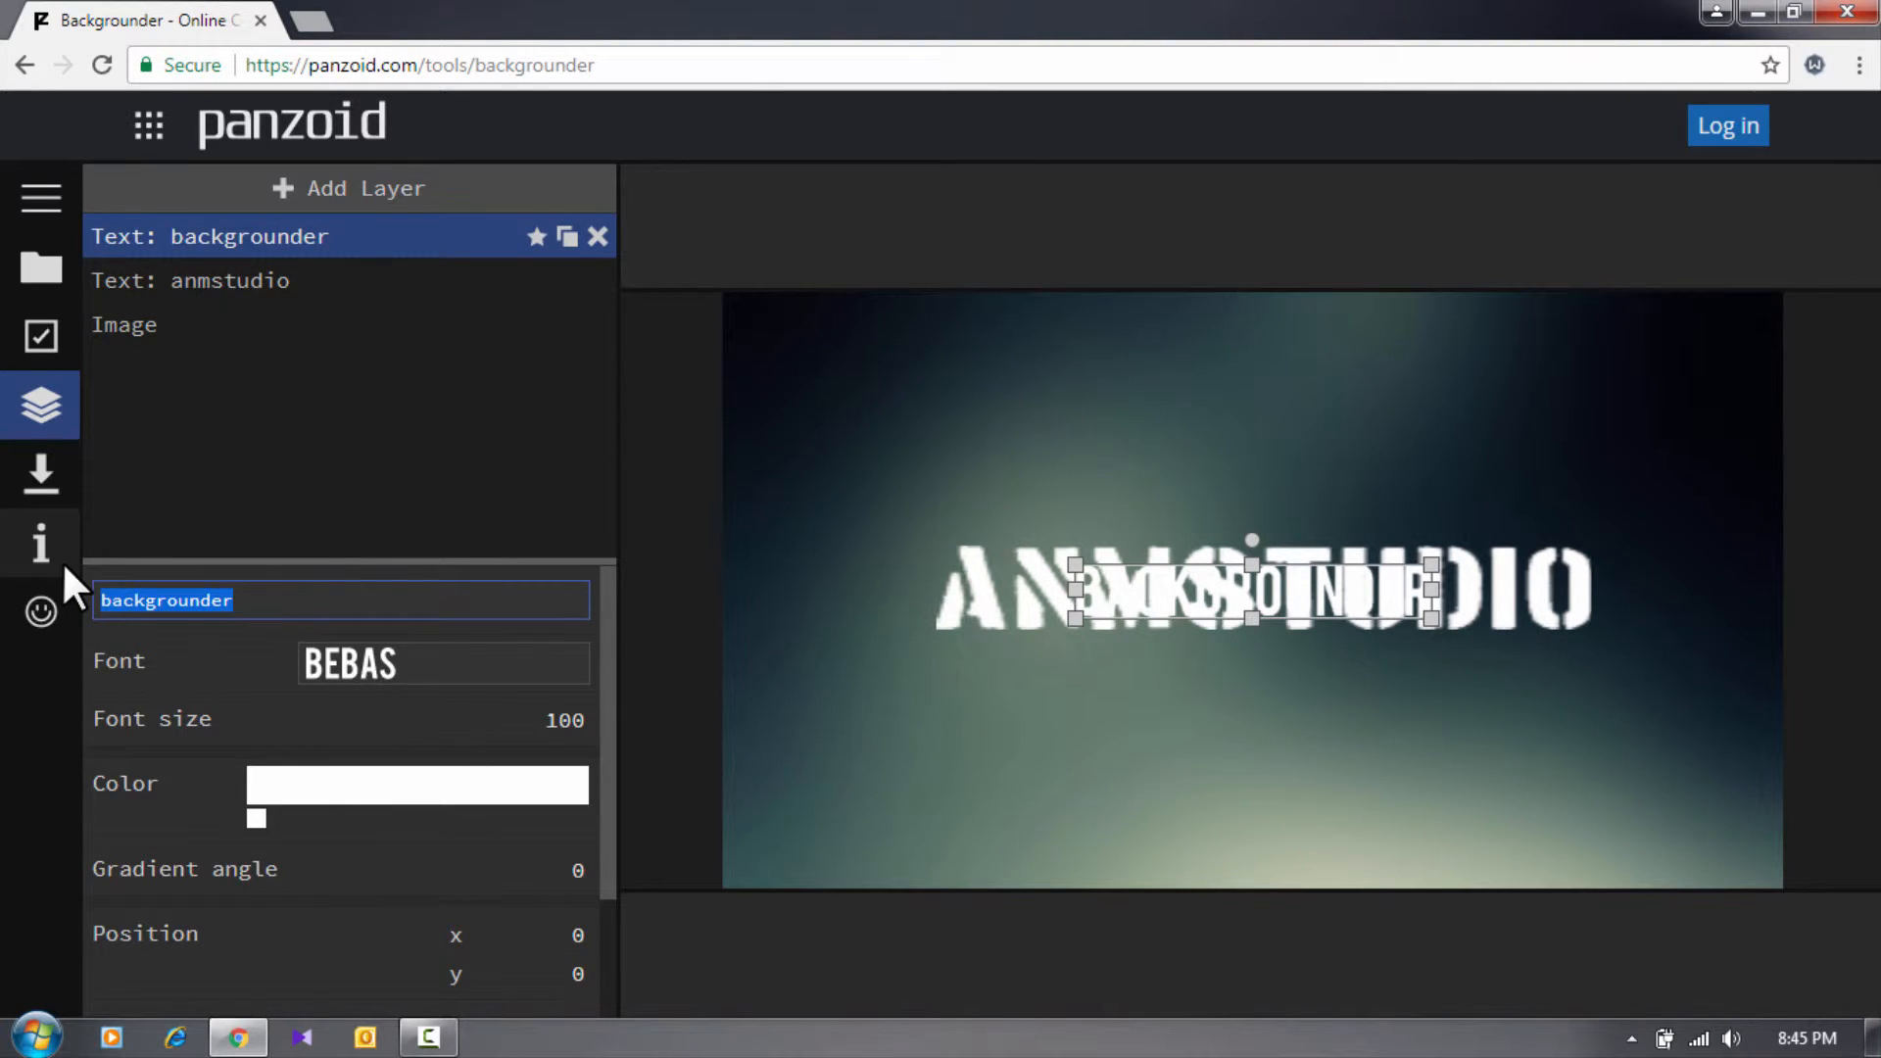
pyautogui.write('how to ')
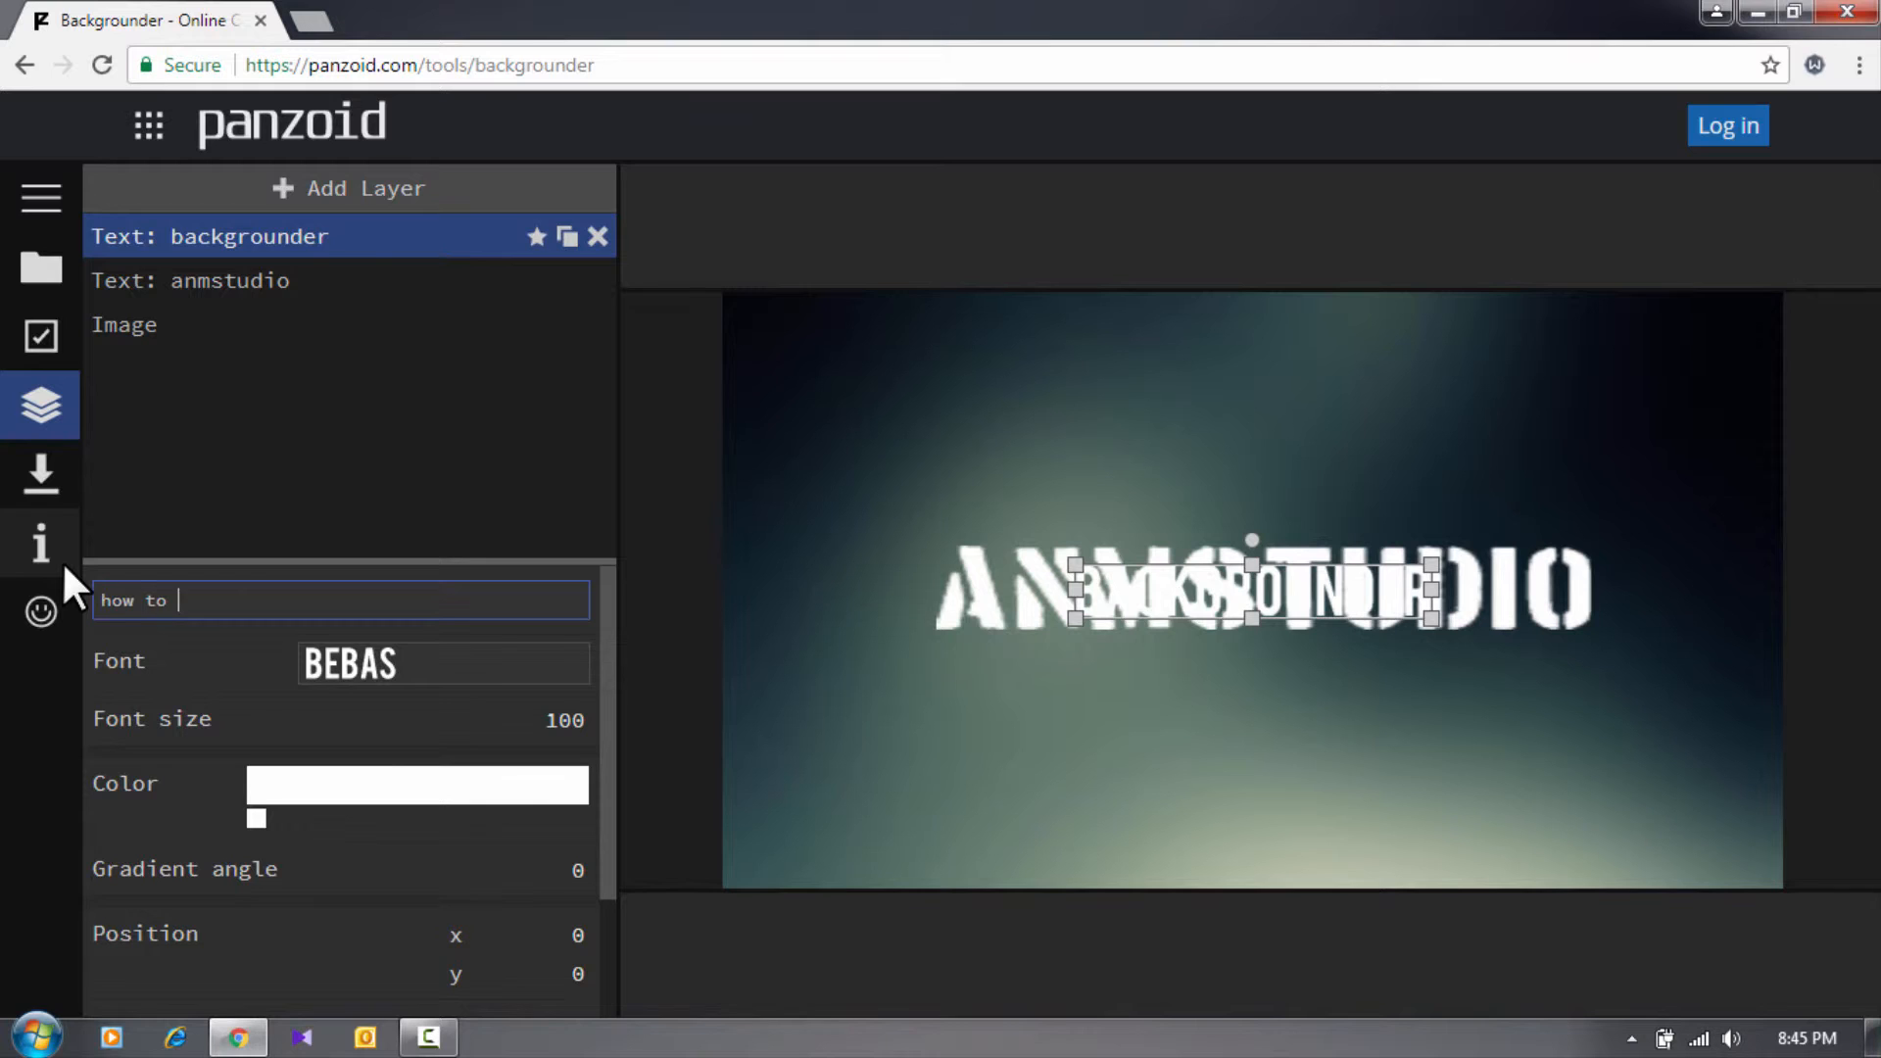
pyautogui.write('create thumbnail')
pyautogui.hotkey('ctrl', 'a')
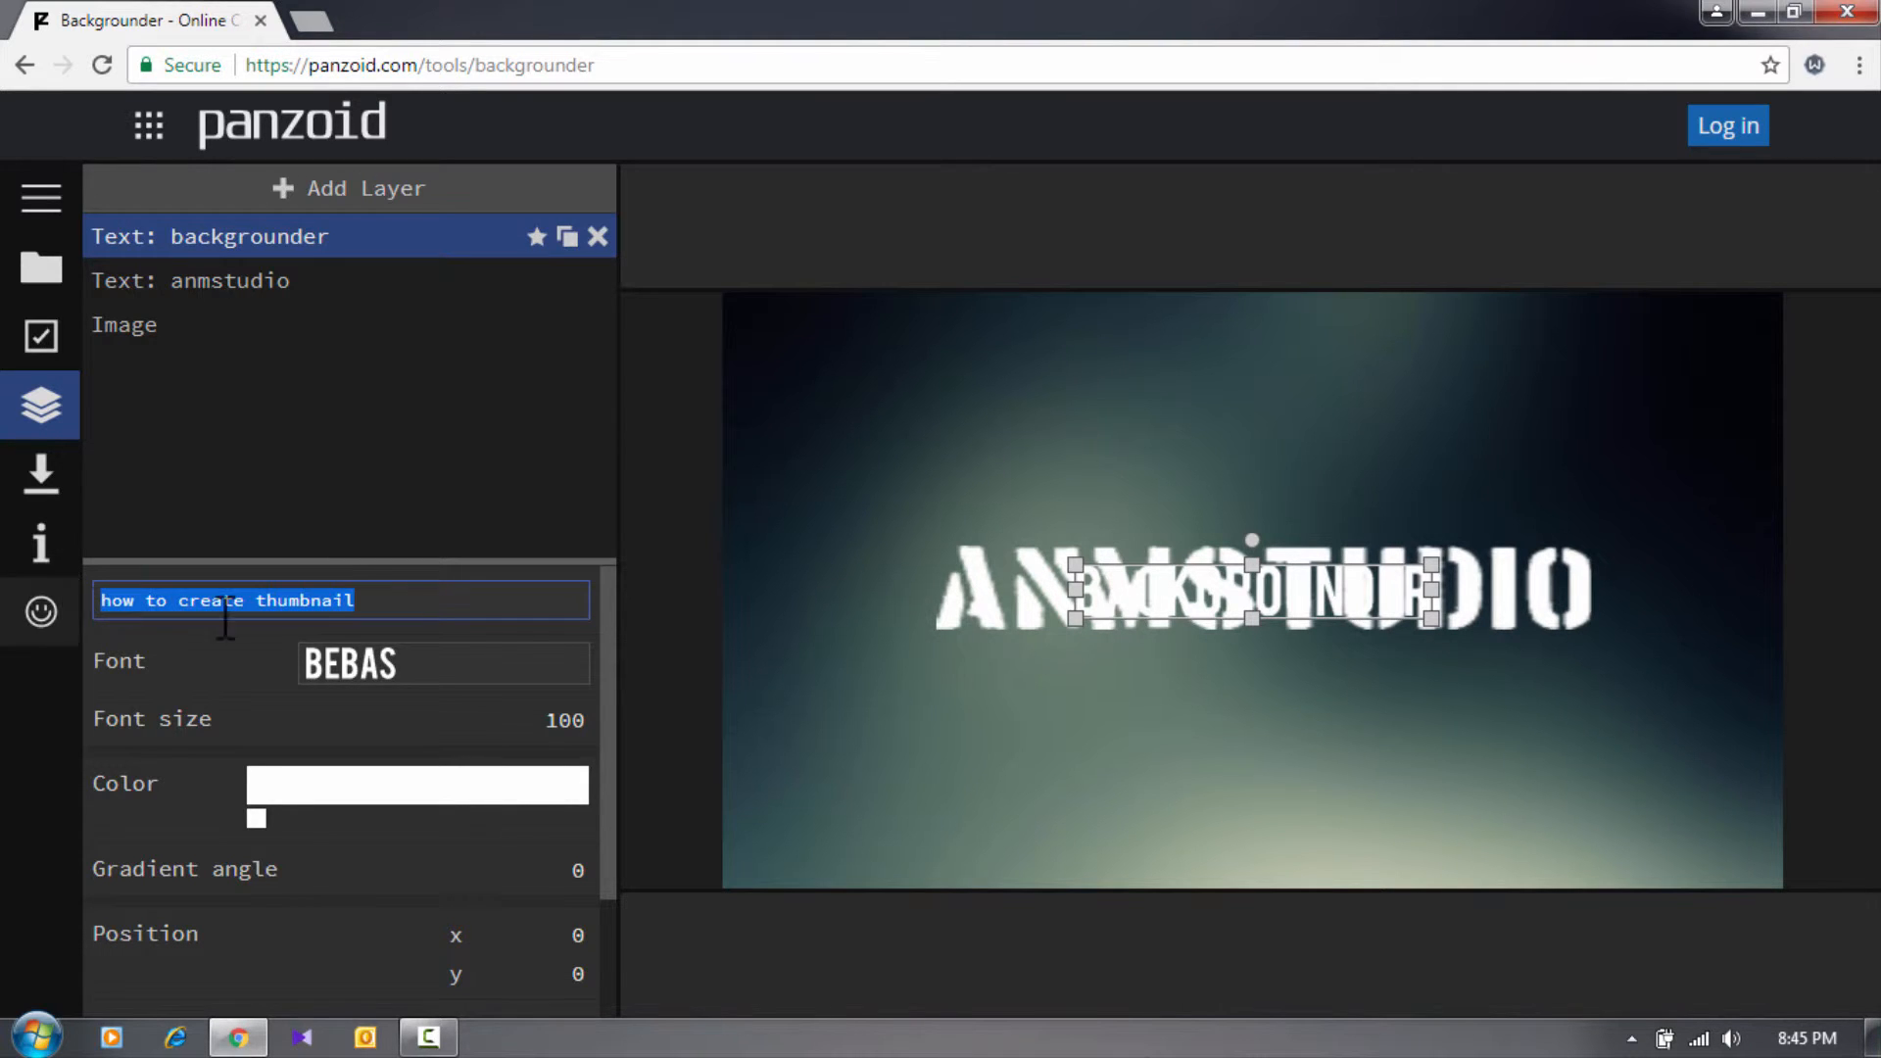
# Step: Set the "how to create thumbnail" text to the droid sans font and place it below anmstudio, at about x 5, y -187
pyautogui.click(364, 675)
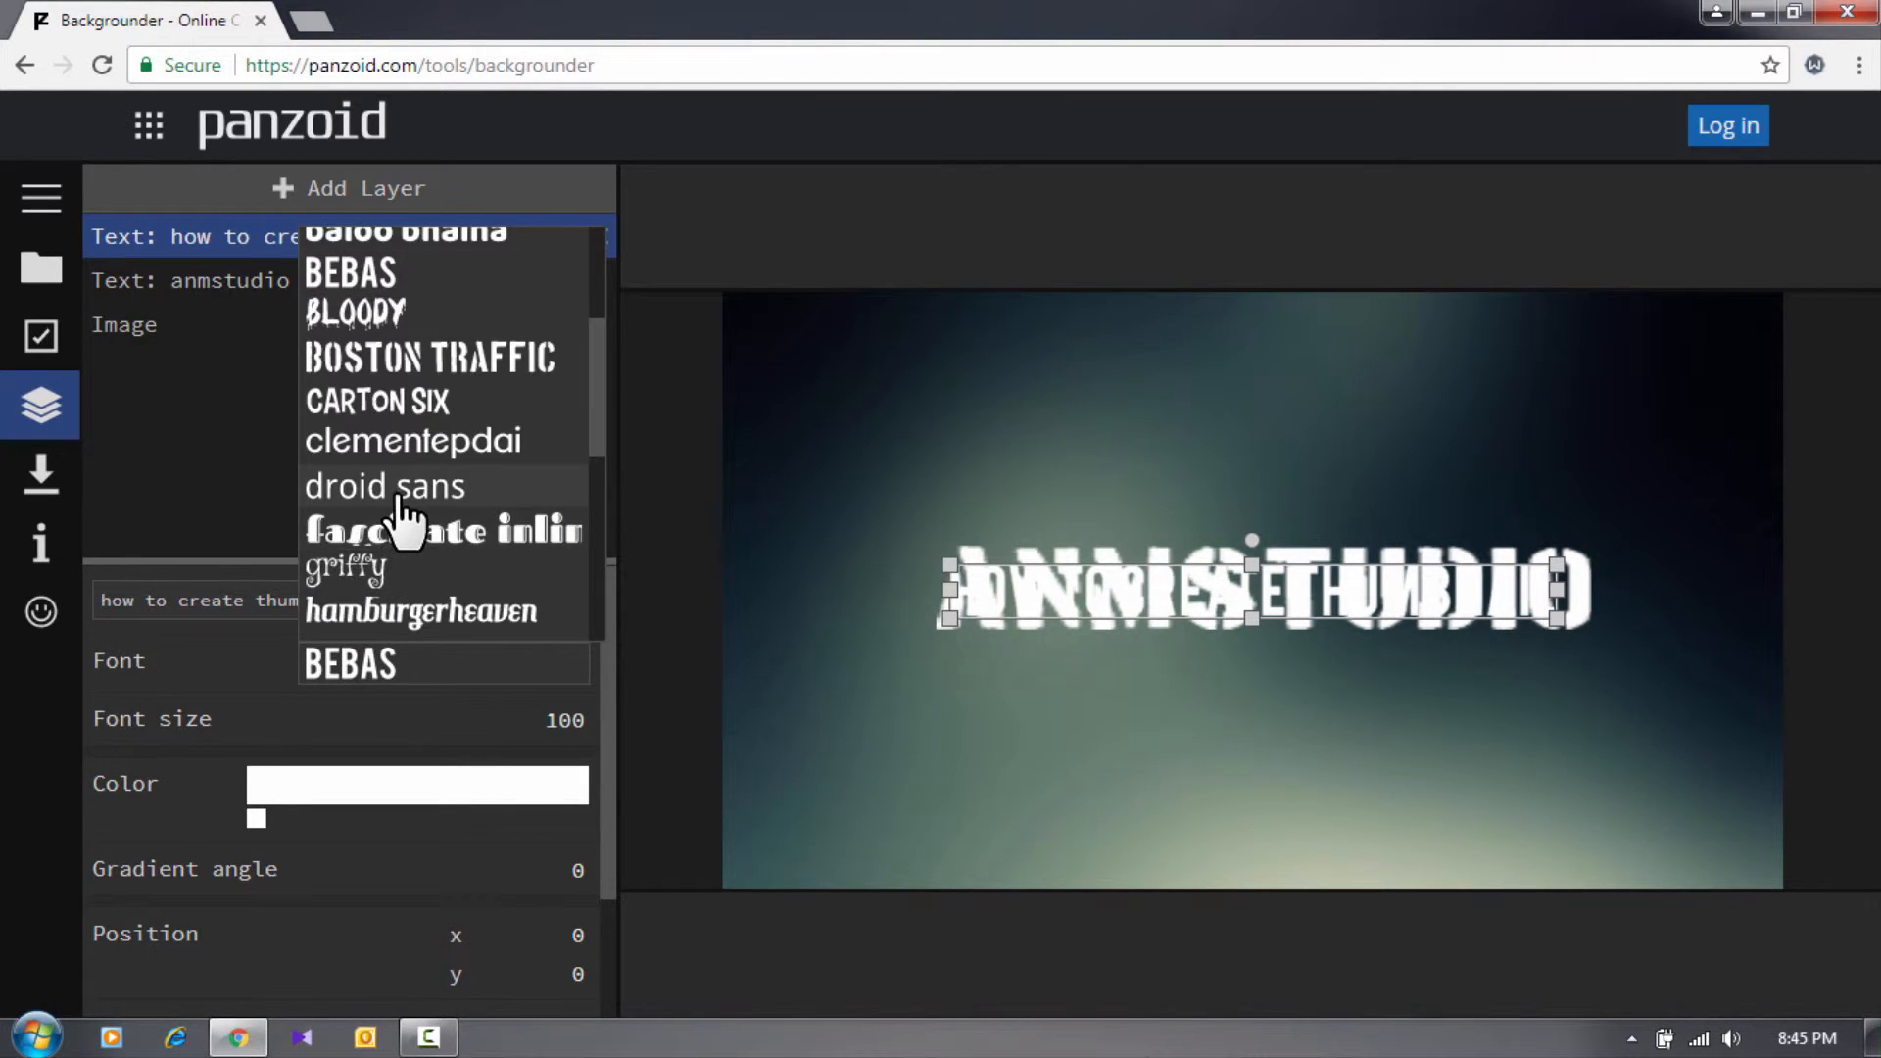
pyautogui.click(399, 498)
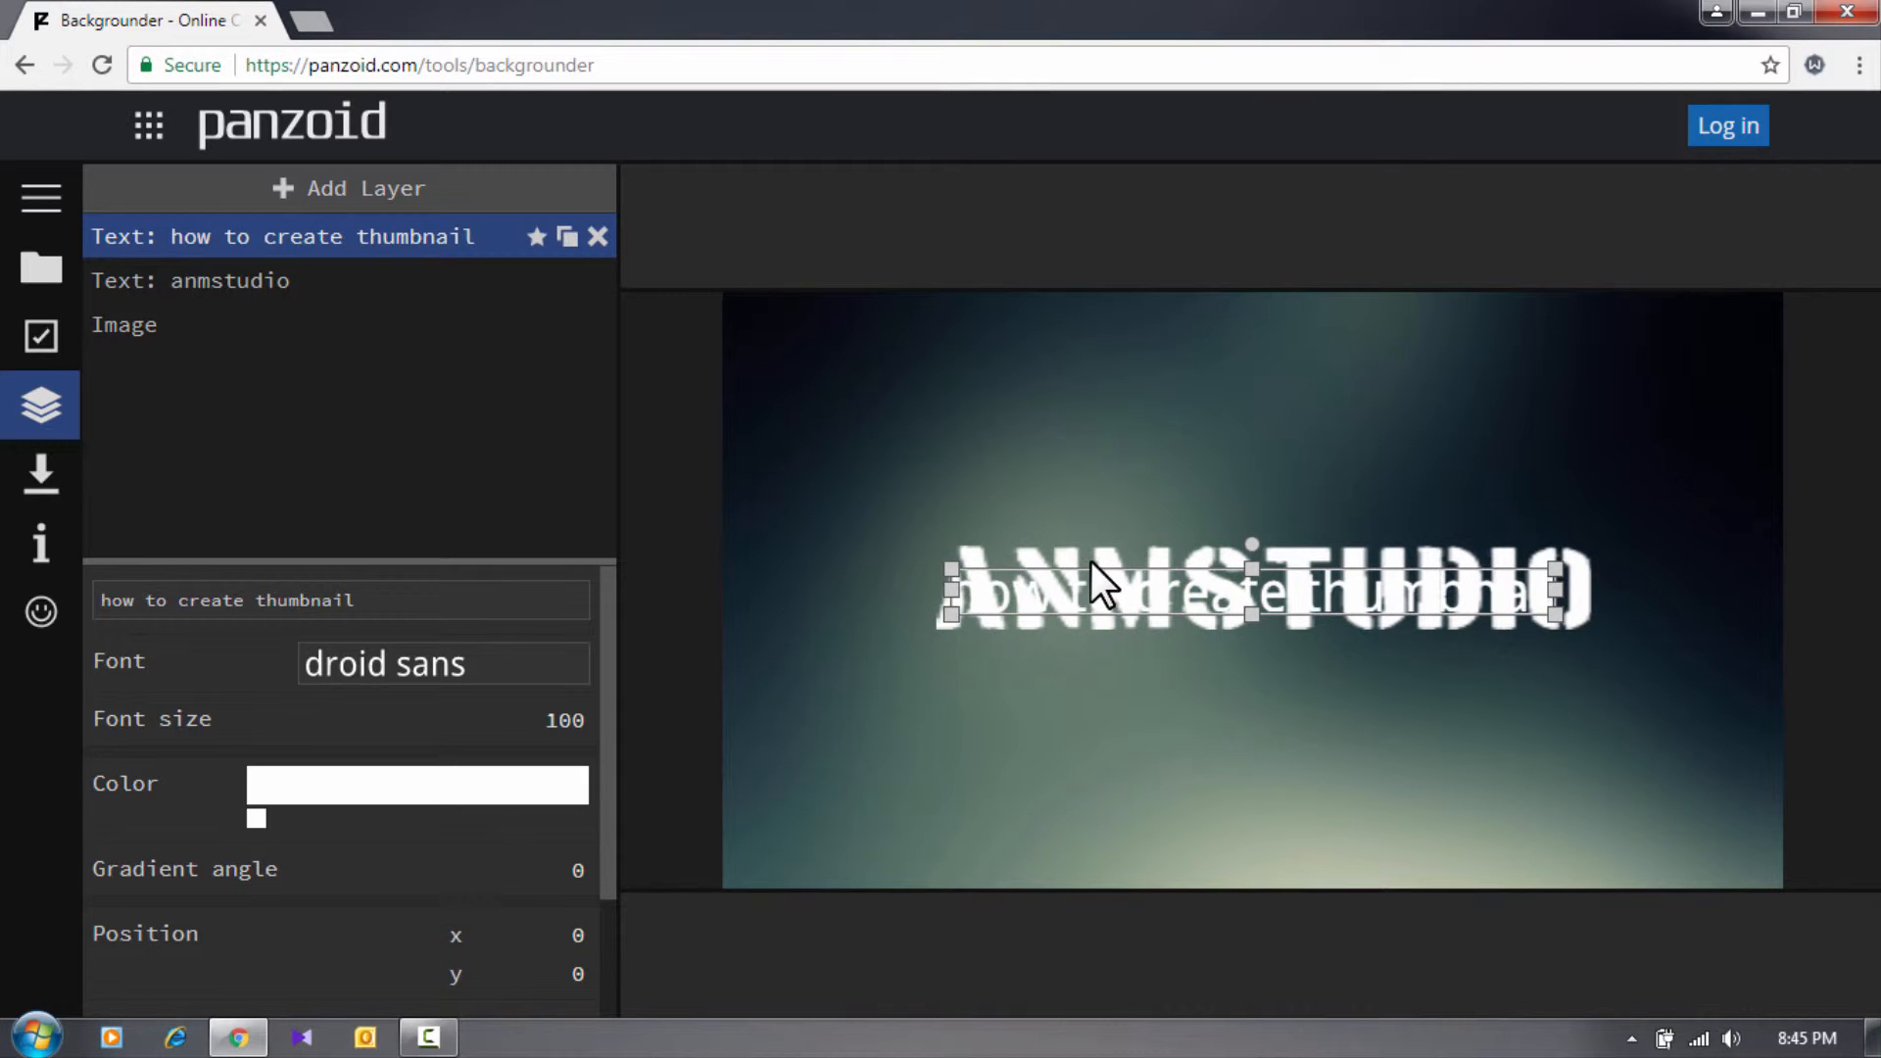
pyautogui.moveTo(1059, 573); pyautogui.dragTo(1063, 681)
# Step: Add a second color stop to the "how to create thumbnail" text gradient and set its starting stop to red #c61616
pyautogui.moveTo(403, 788); pyautogui.dragTo(390, 789)
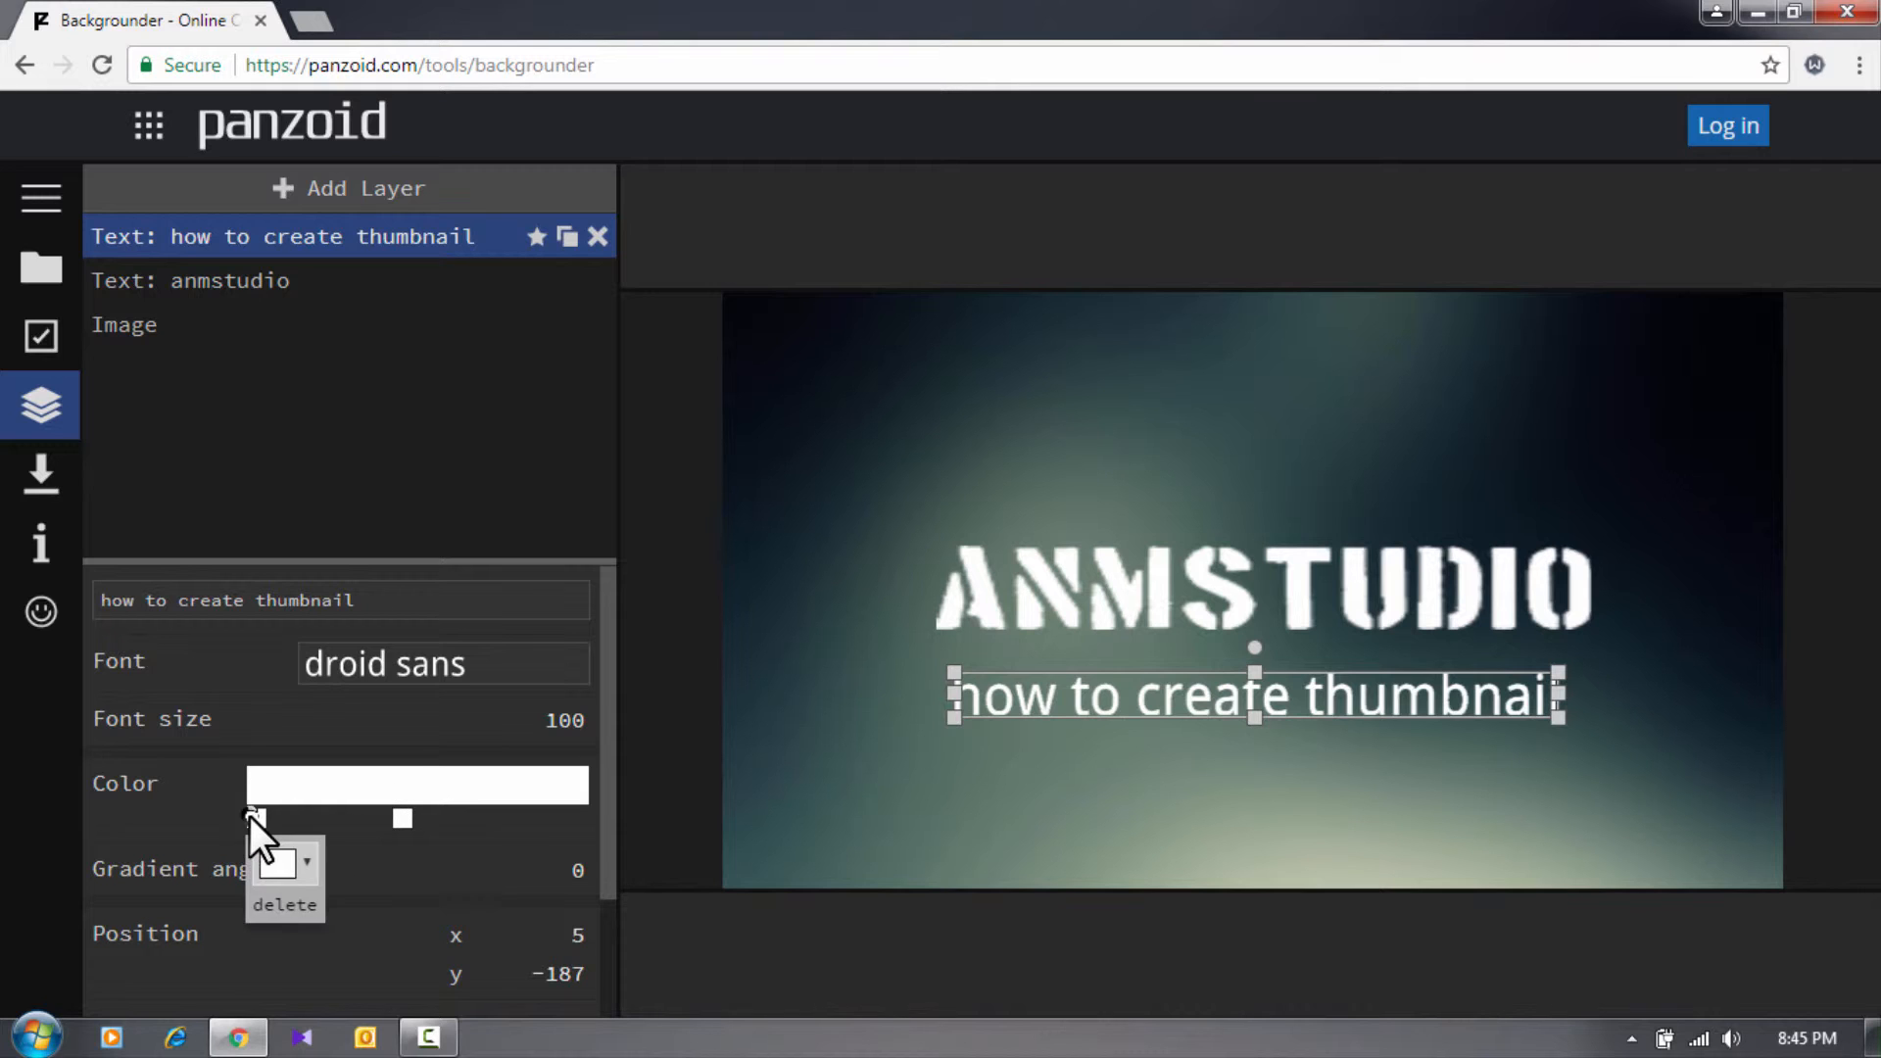
pyautogui.click(286, 864)
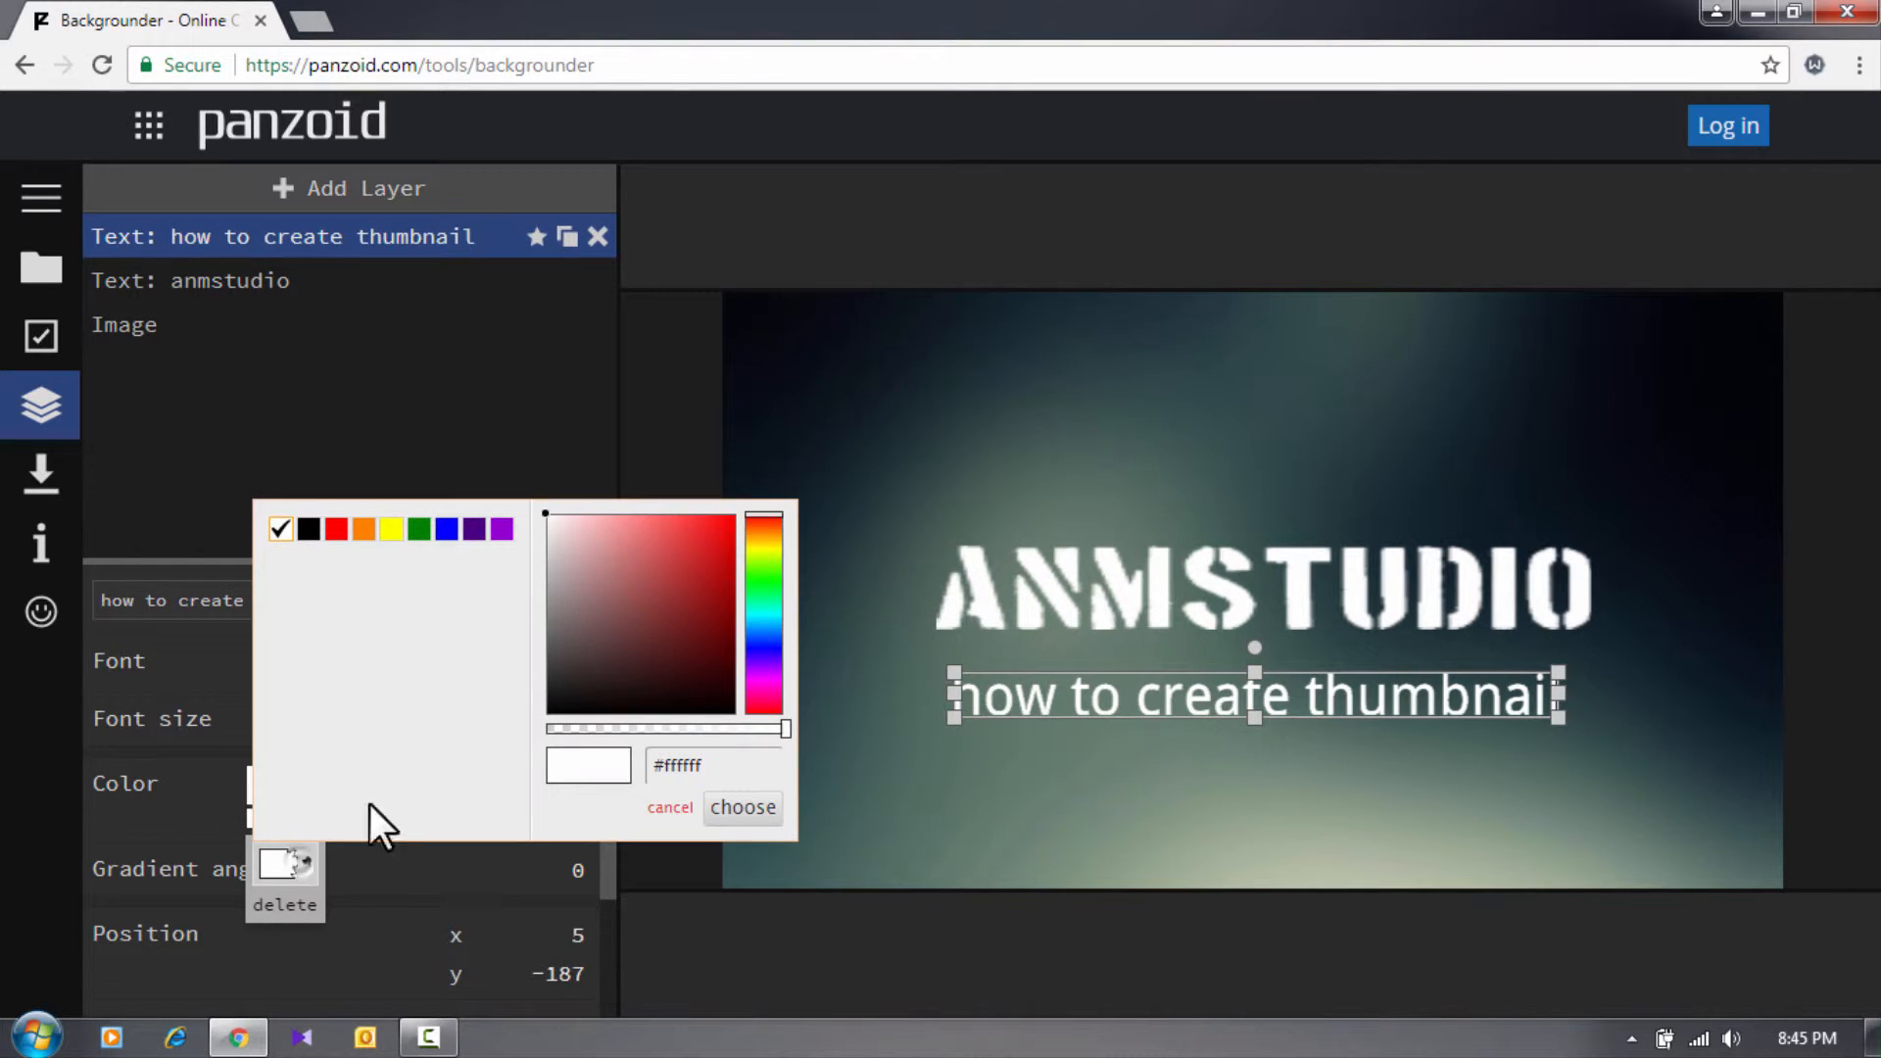
pyautogui.click(712, 556)
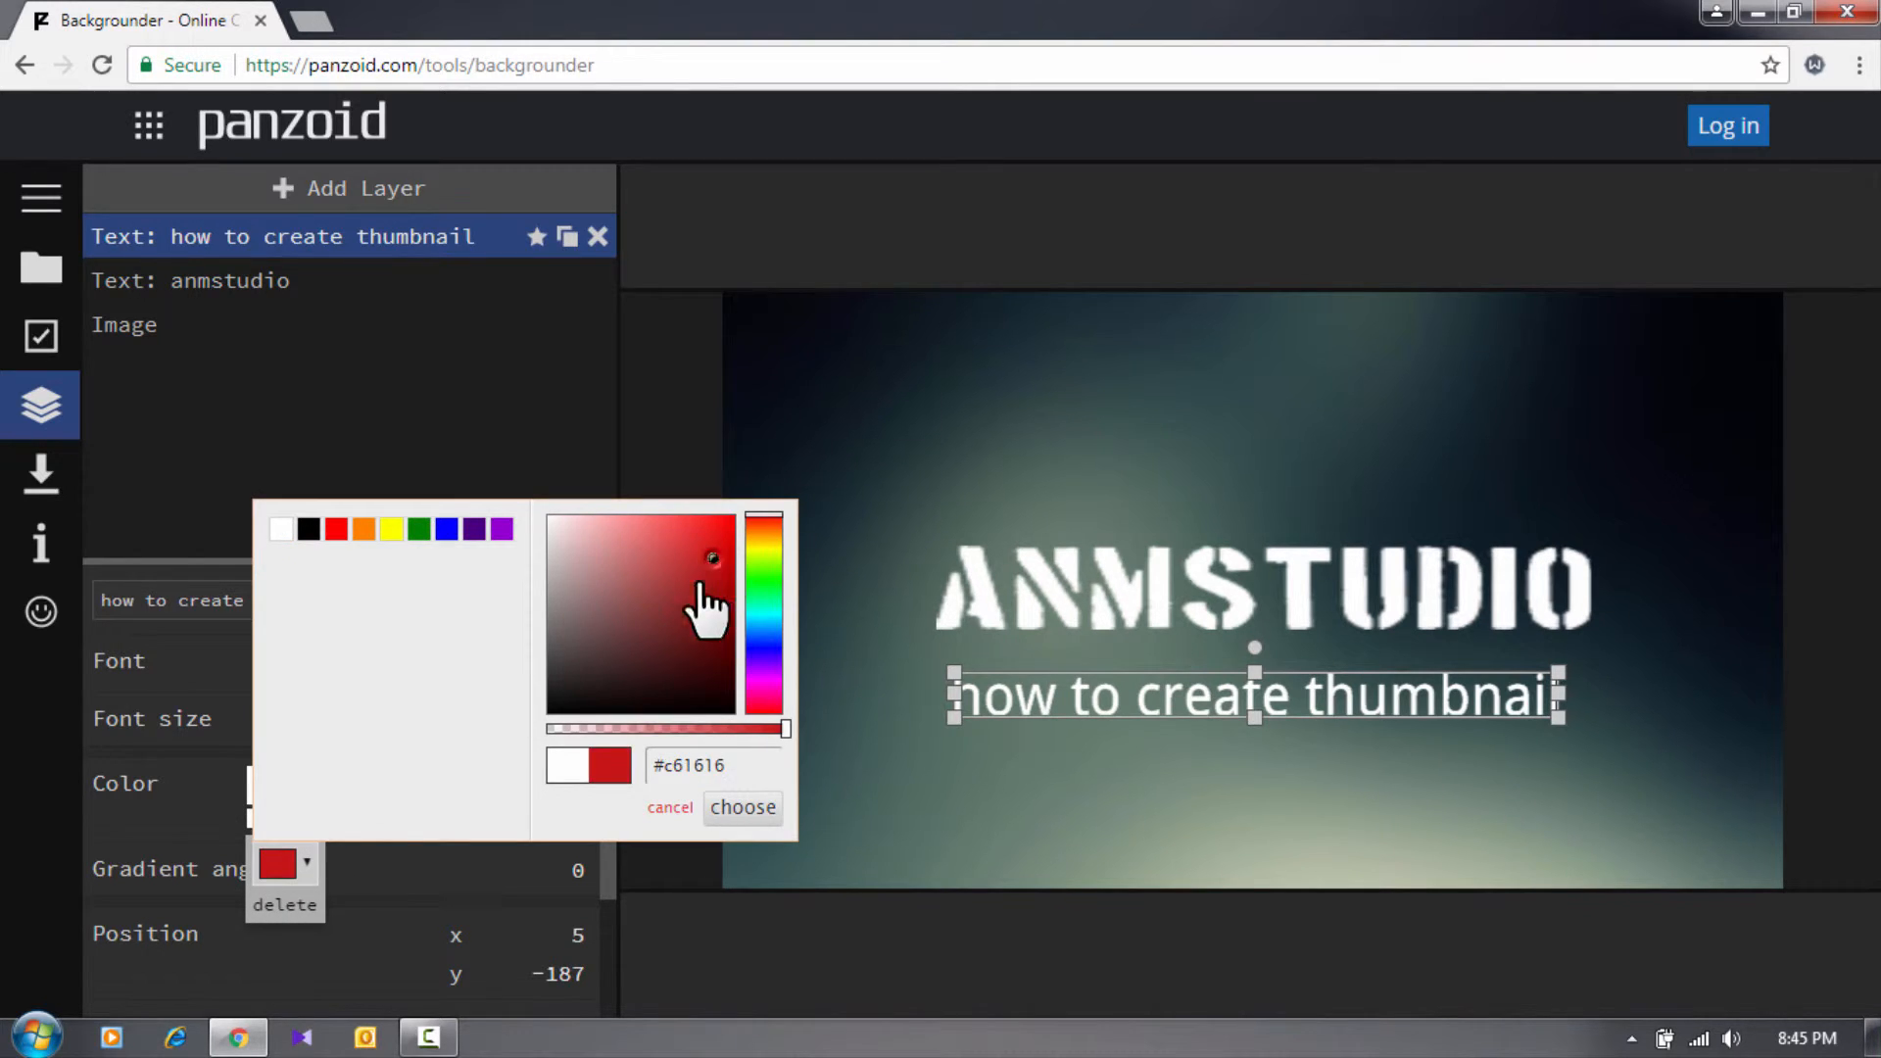
pyautogui.click(756, 809)
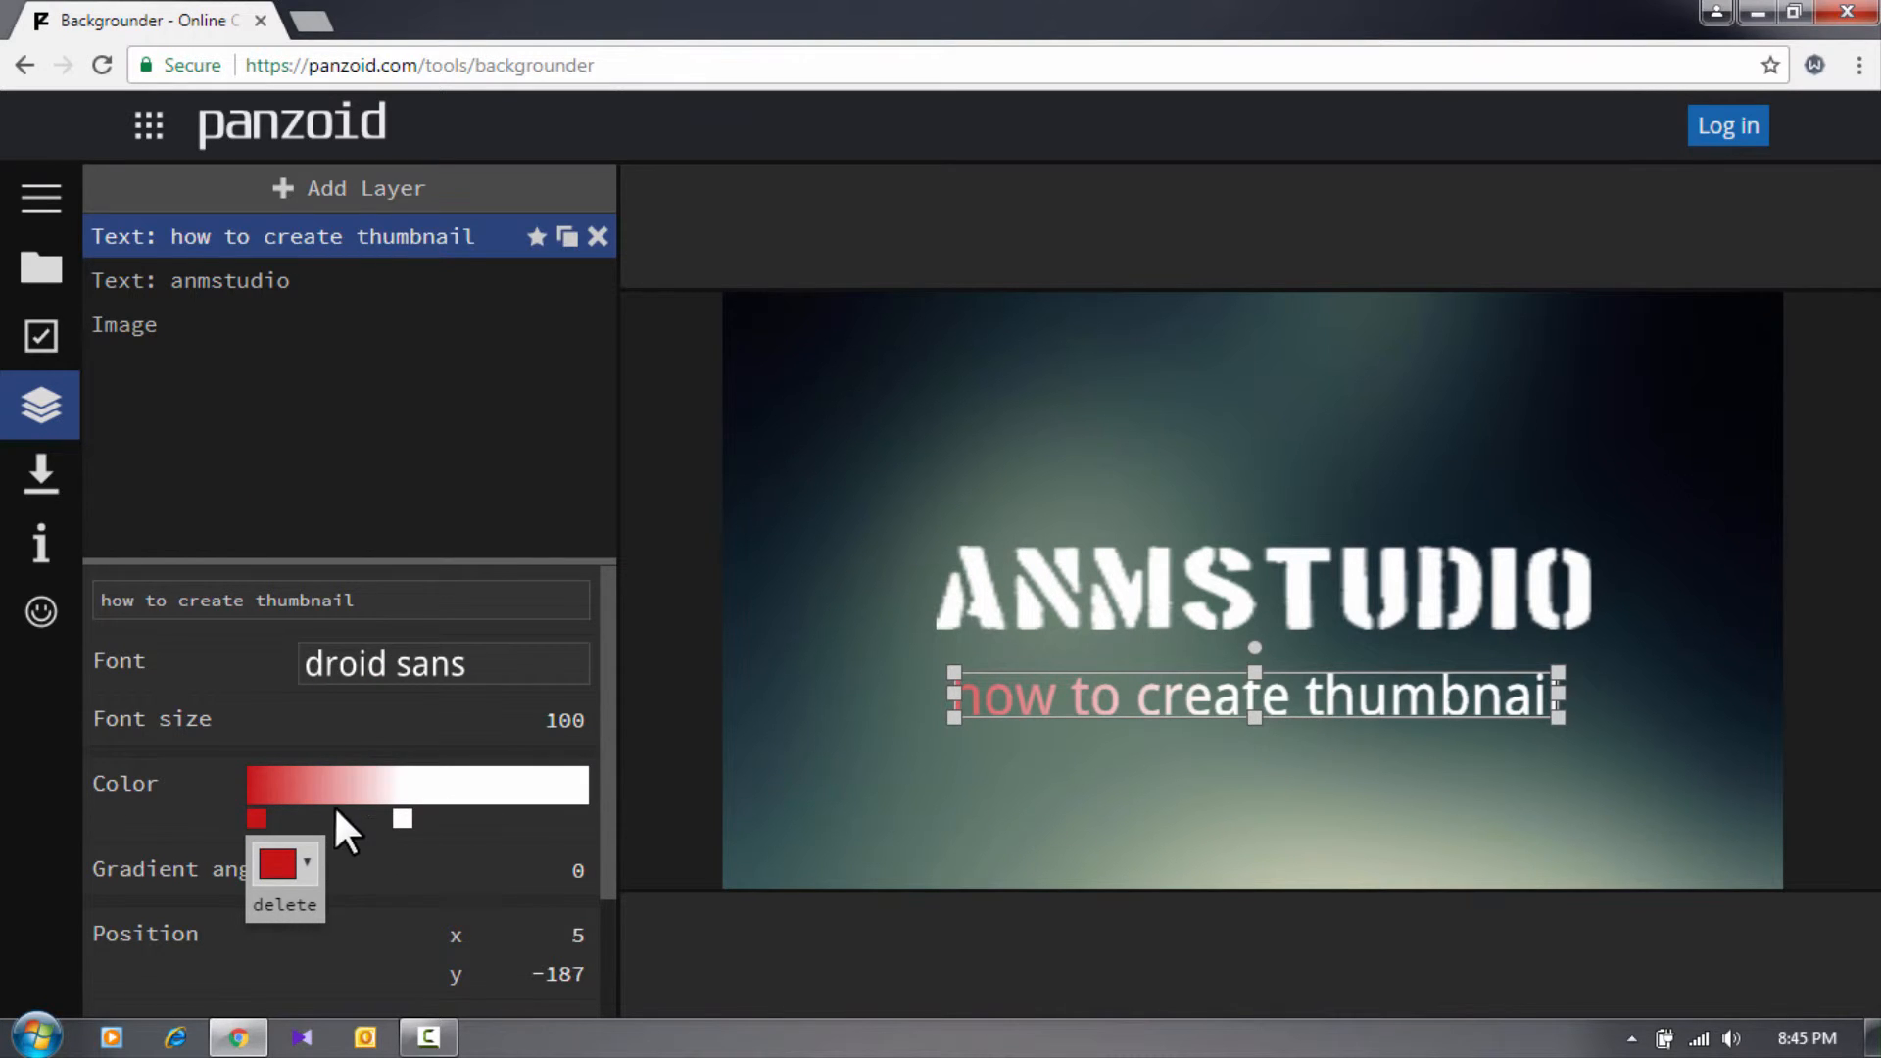
# Step: Try to change the starting gradient color of the "how to create thumbnail" text to the brighter red #f30b0b
pyautogui.click(280, 768)
pyautogui.click(256, 817)
pyautogui.click(279, 866)
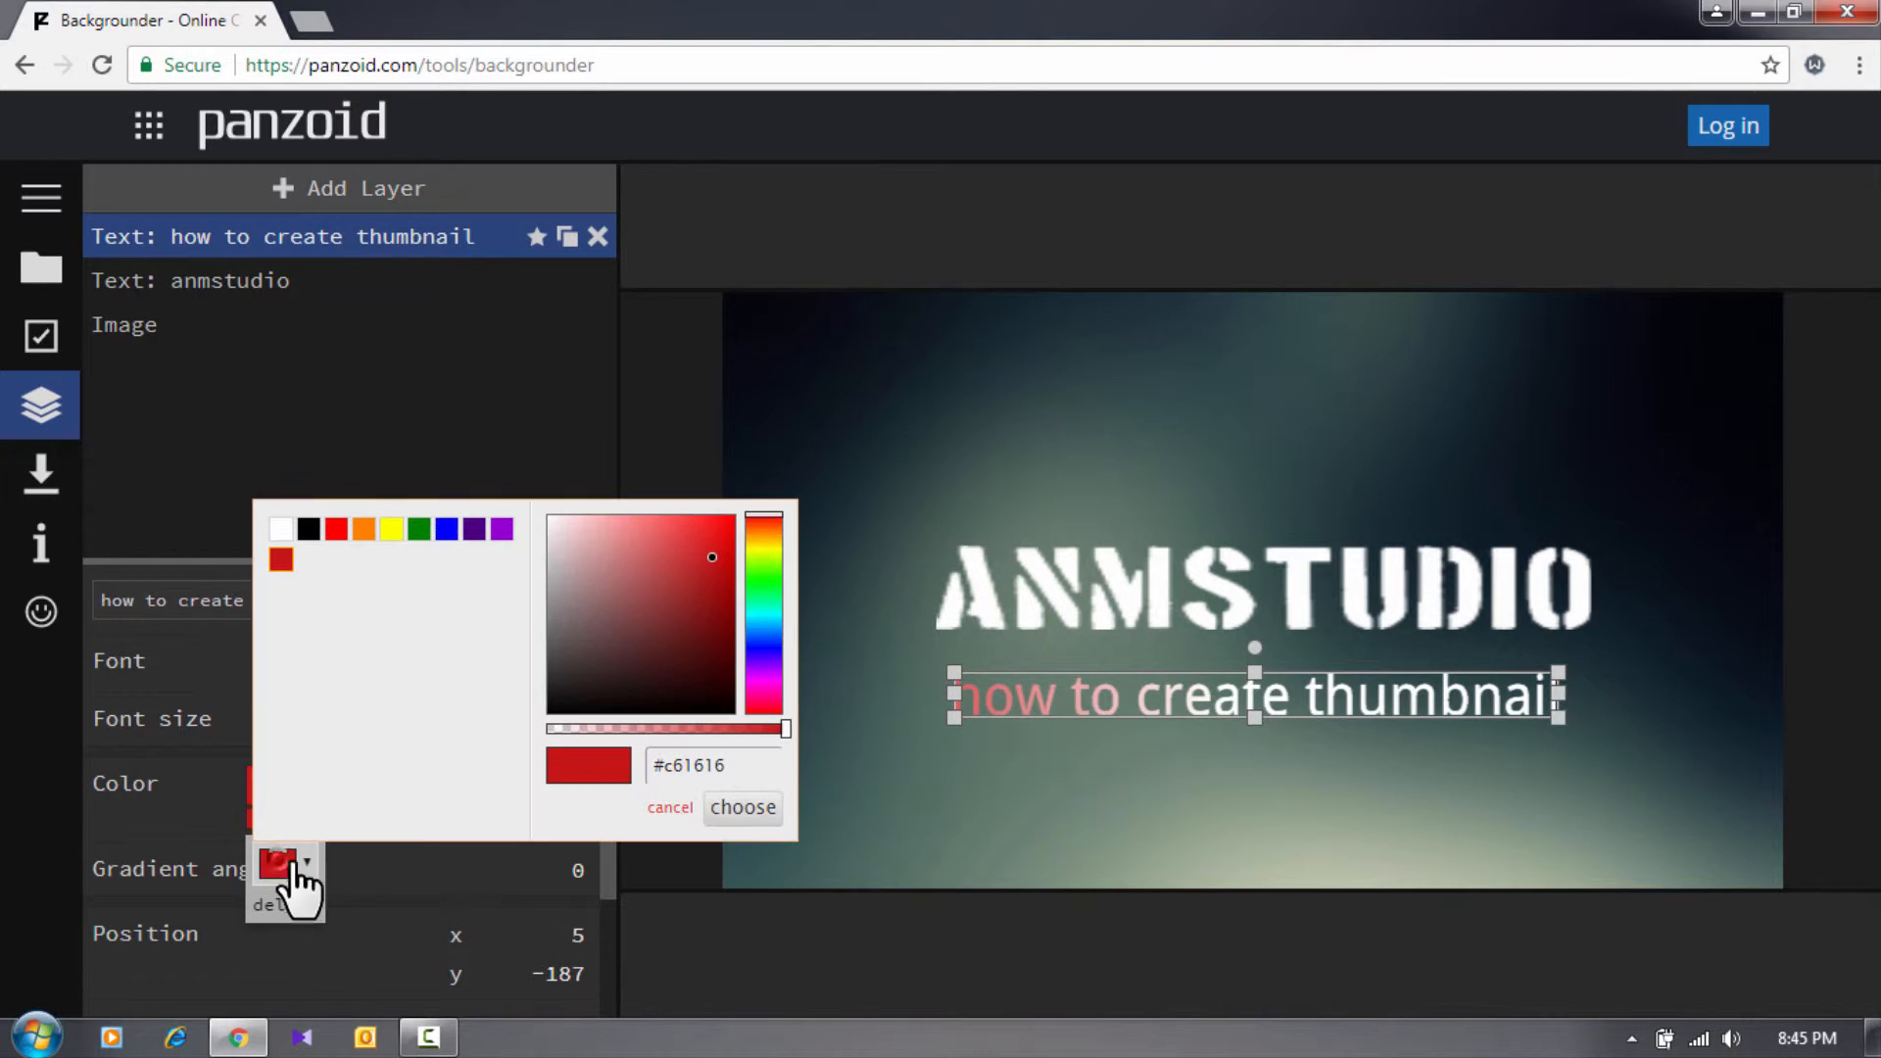
pyautogui.click(717, 542)
pyautogui.moveTo(725, 549); pyautogui.dragTo(772, 483)
pyautogui.click(782, 458)
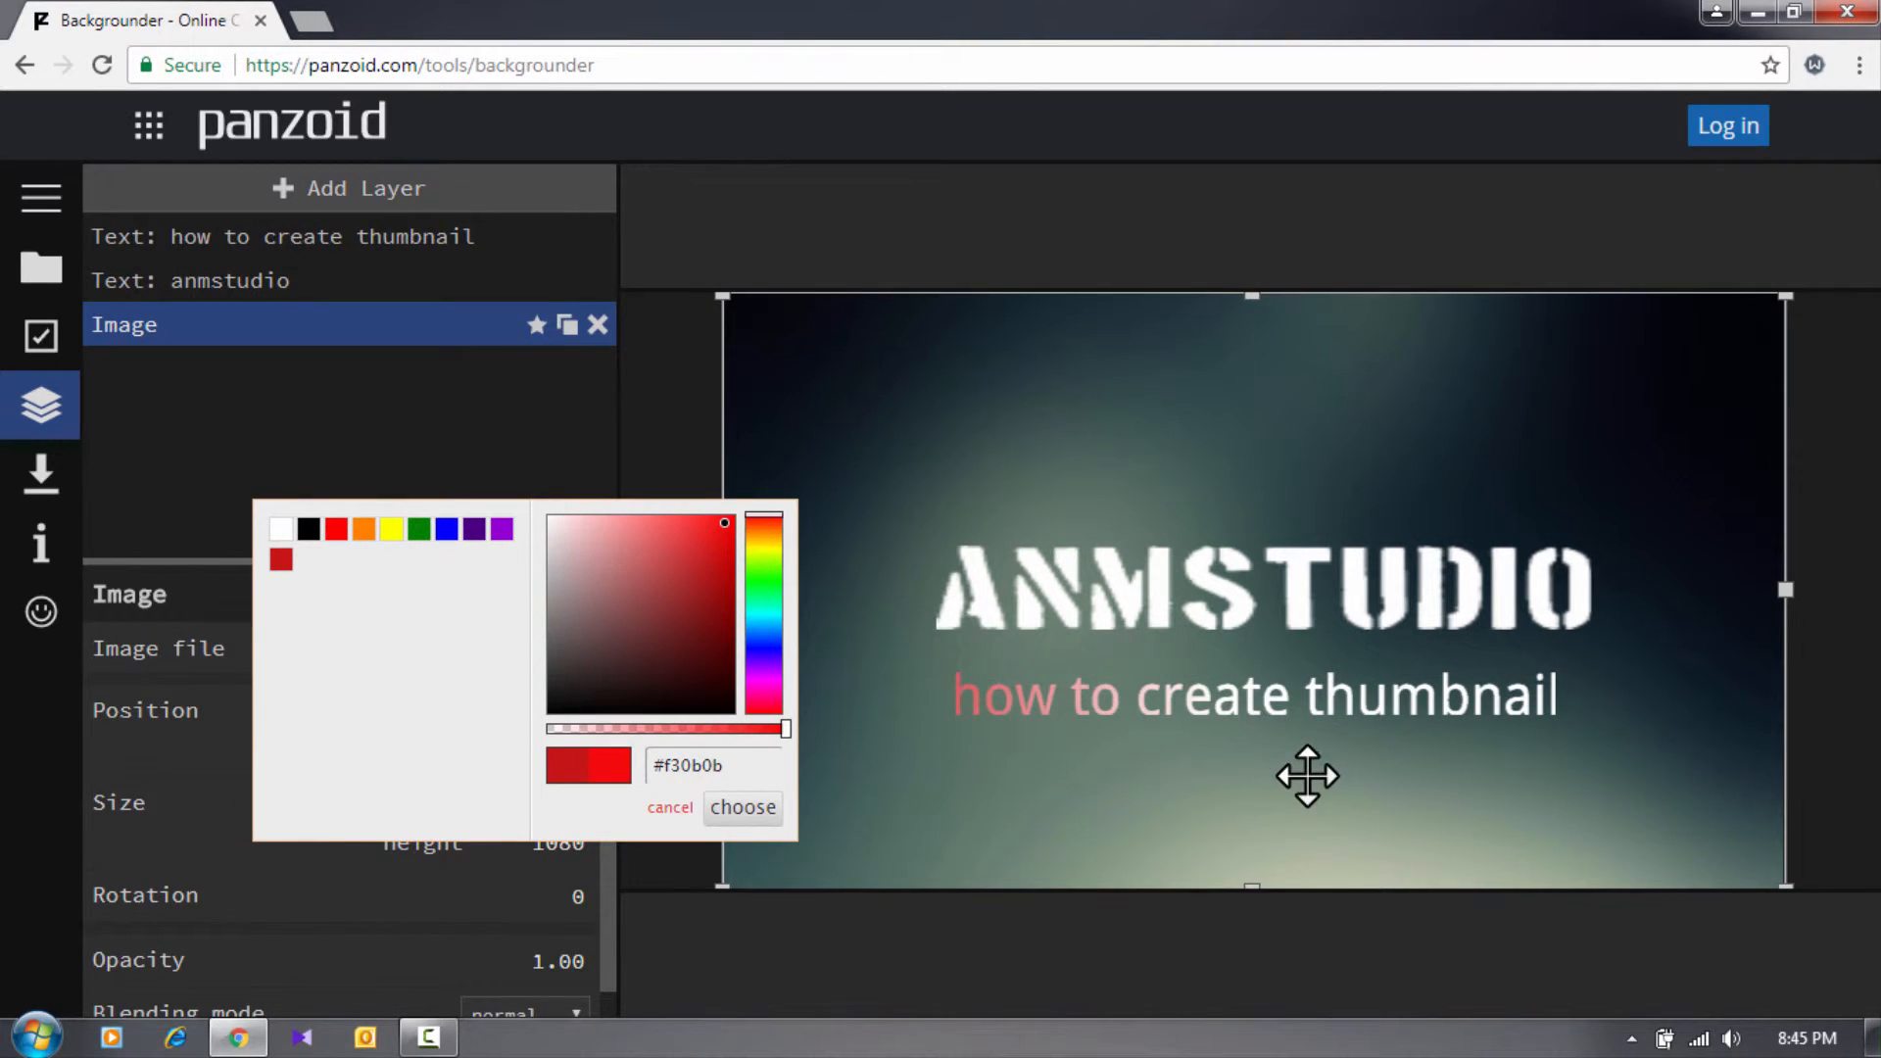
pyautogui.click(268, 235)
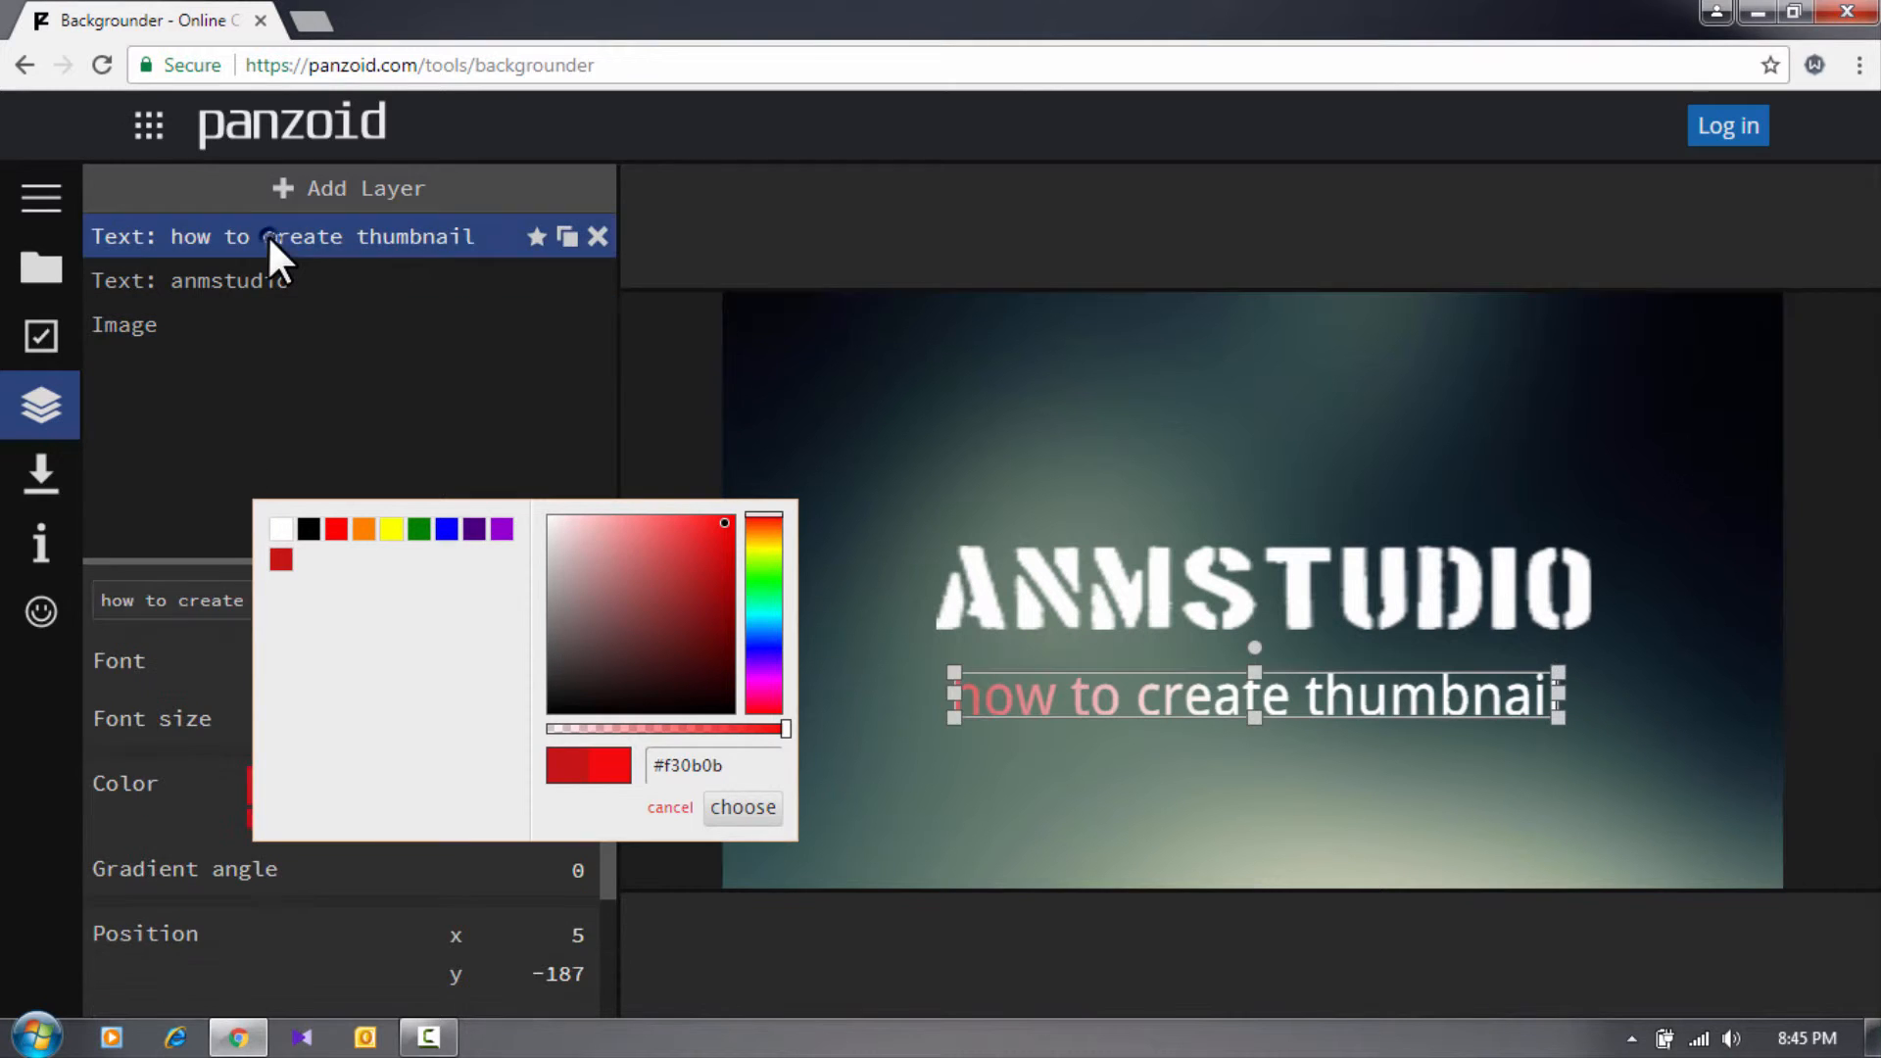
pyautogui.click(732, 809)
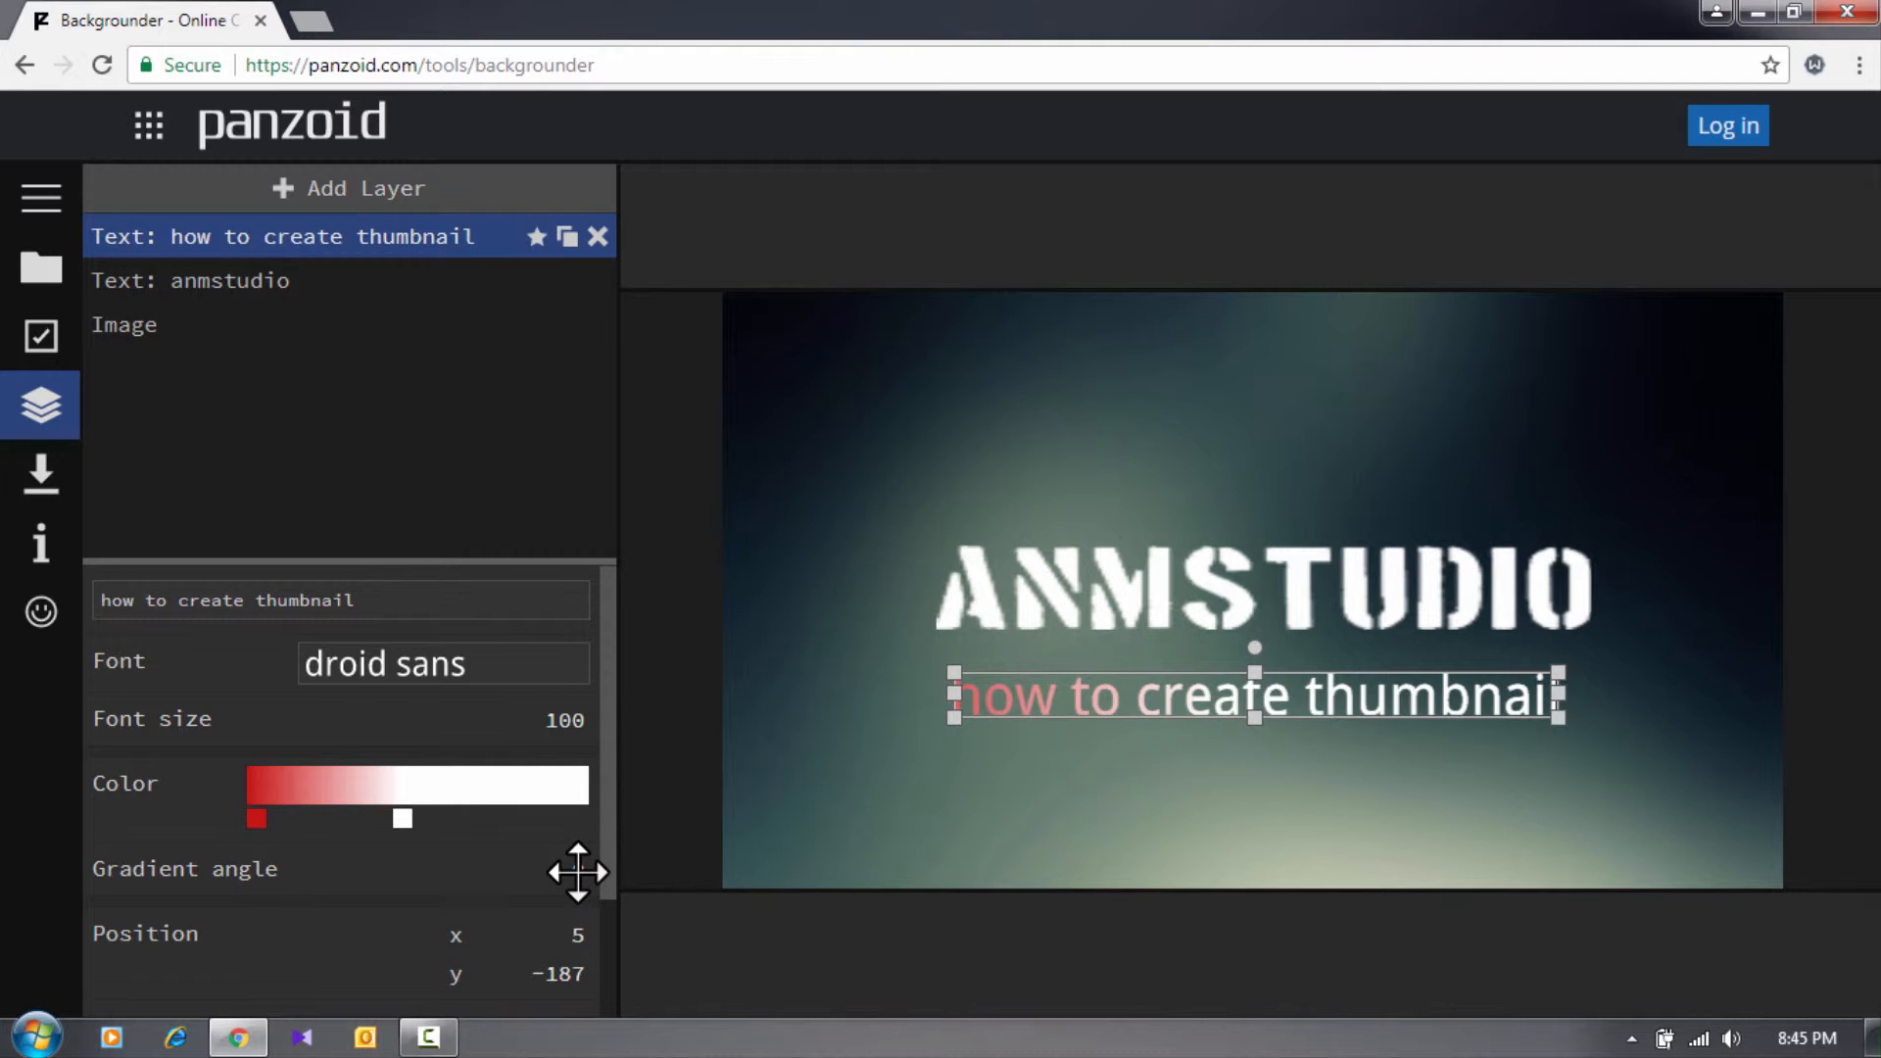
pyautogui.scroll(-2, 387, 759)
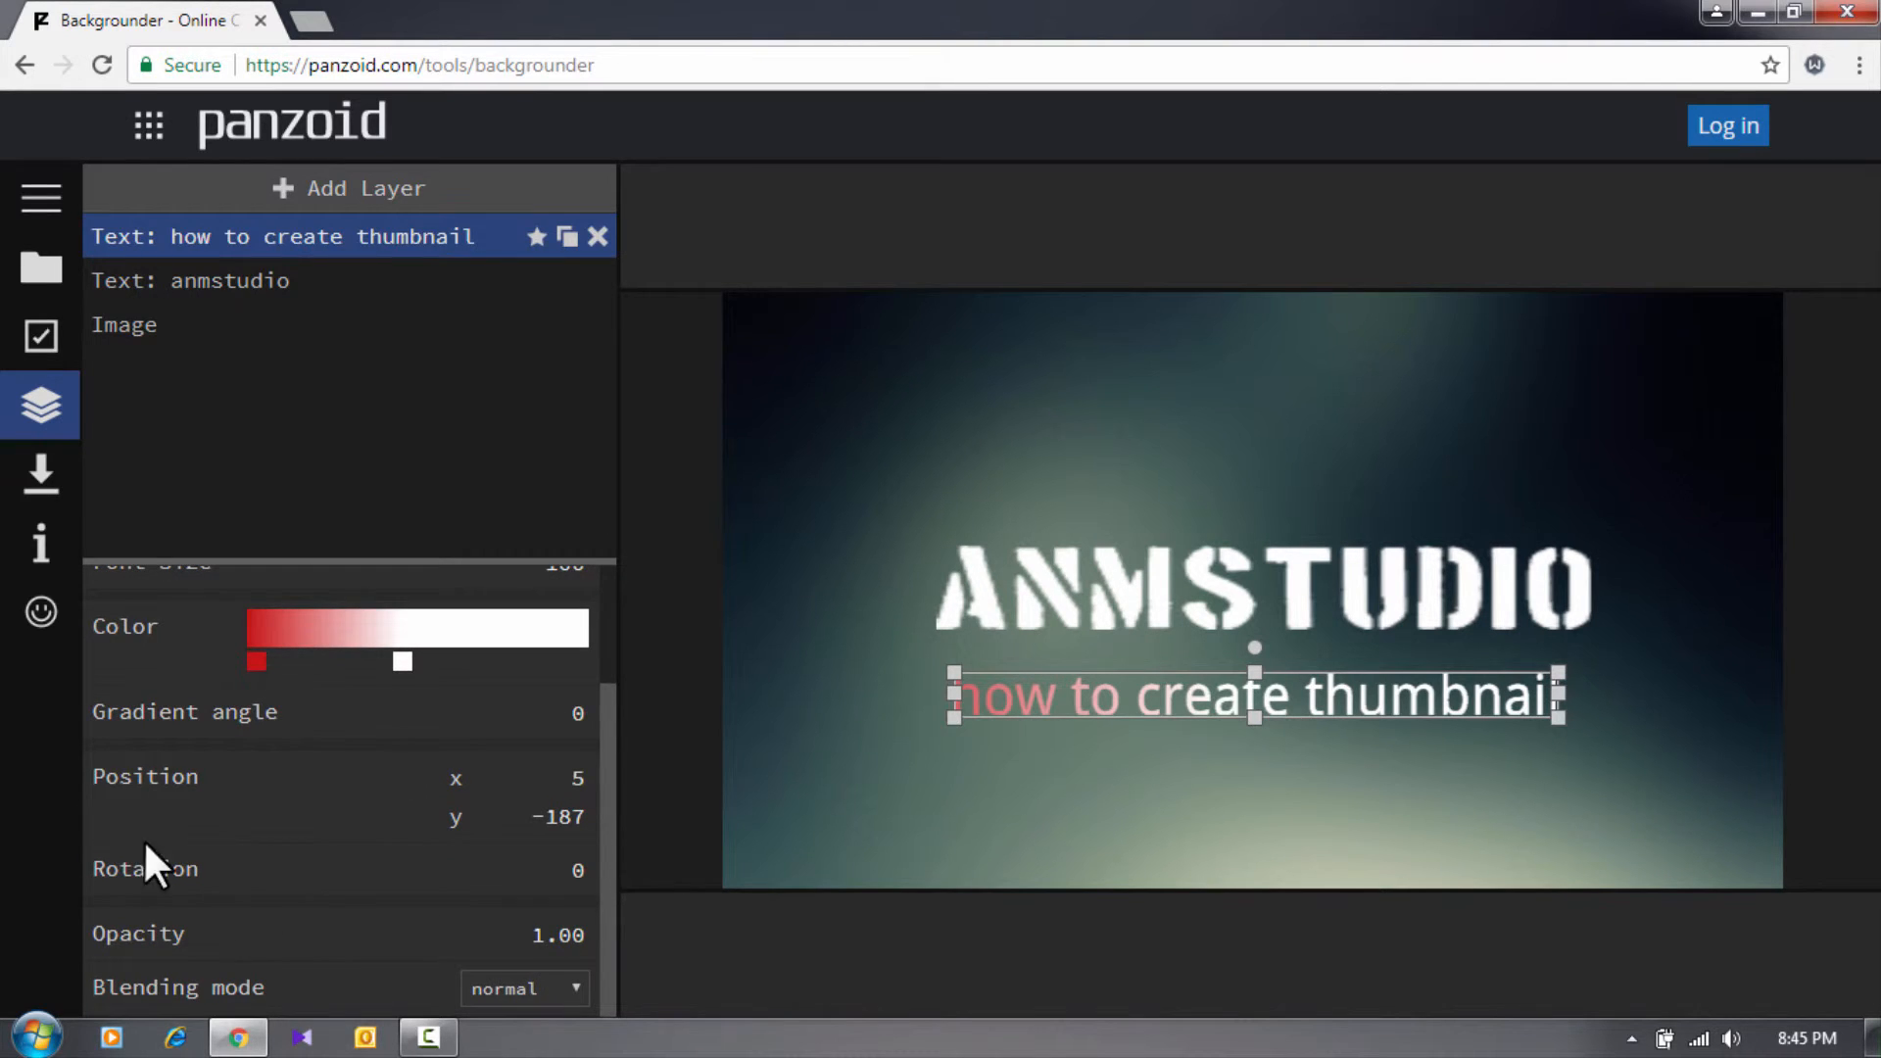
pyautogui.scroll(2, 355, 852)
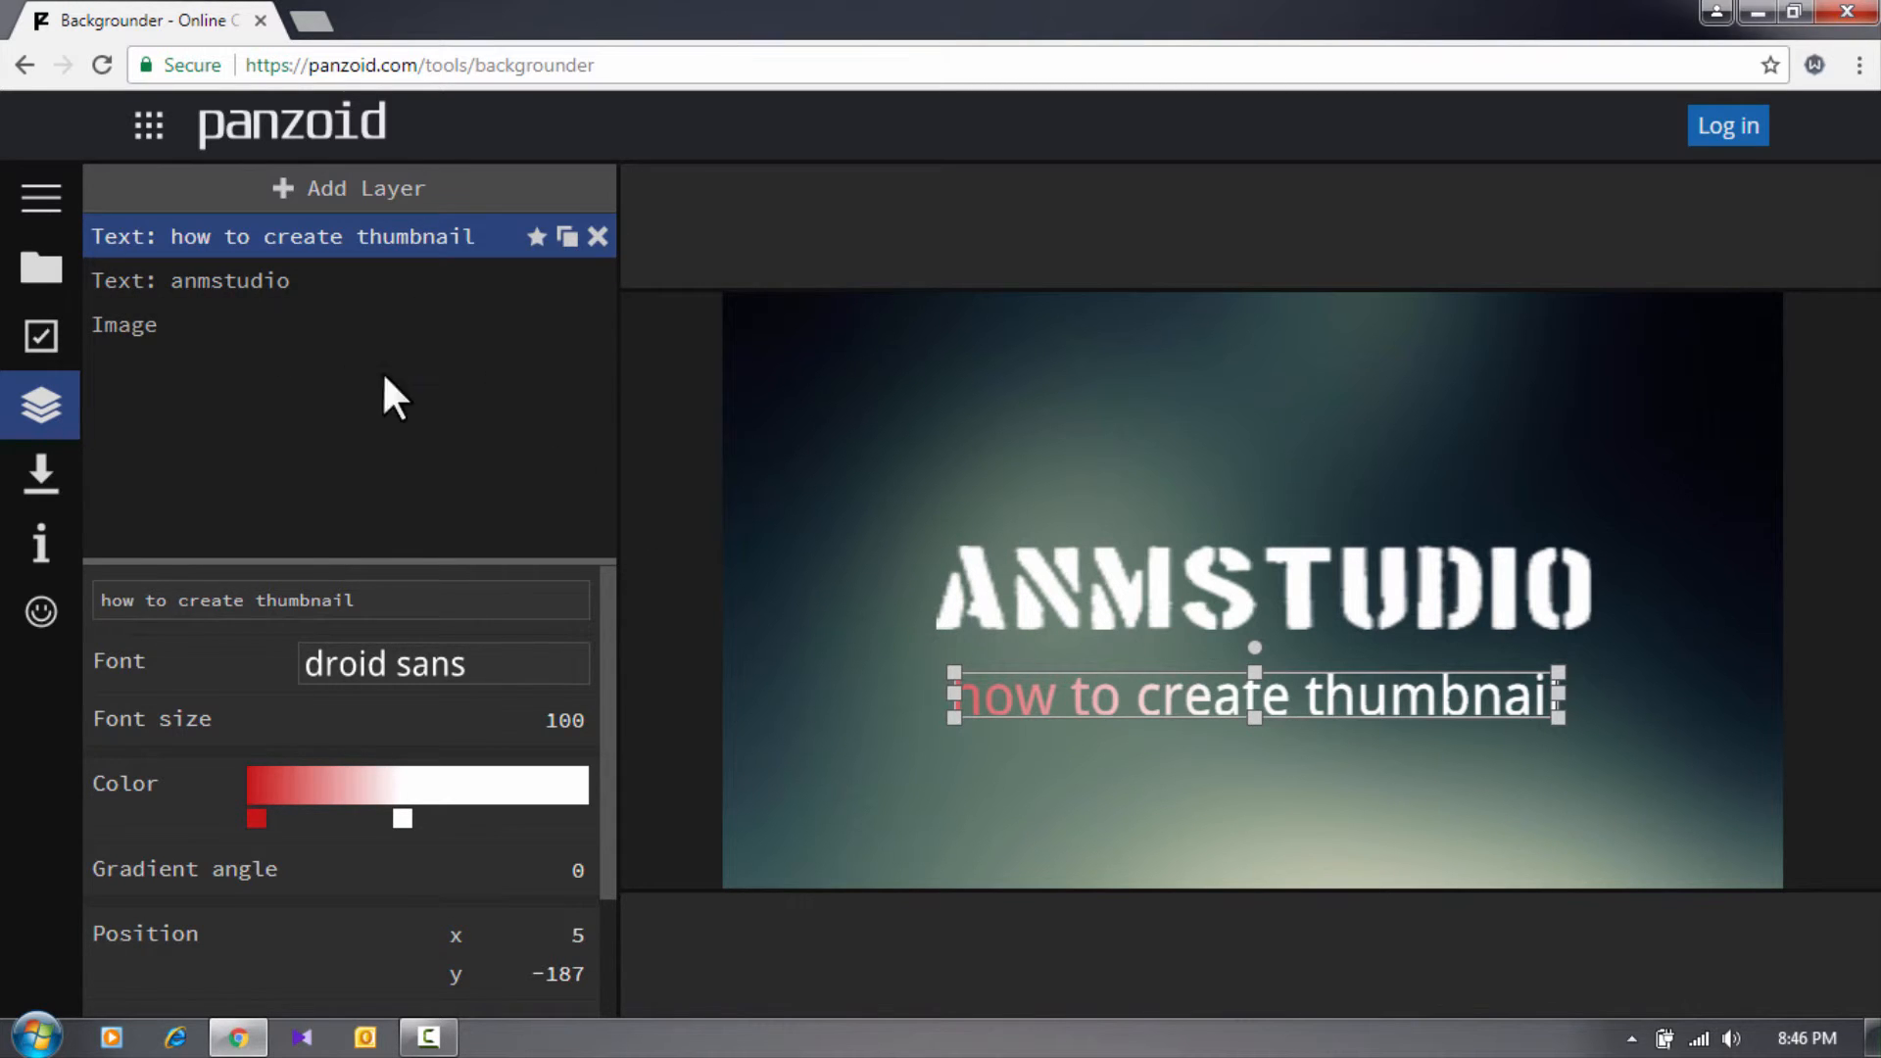
# Step: Add an image layer using the file twitter_PNG32.png from the Desktop
pyautogui.click(325, 186)
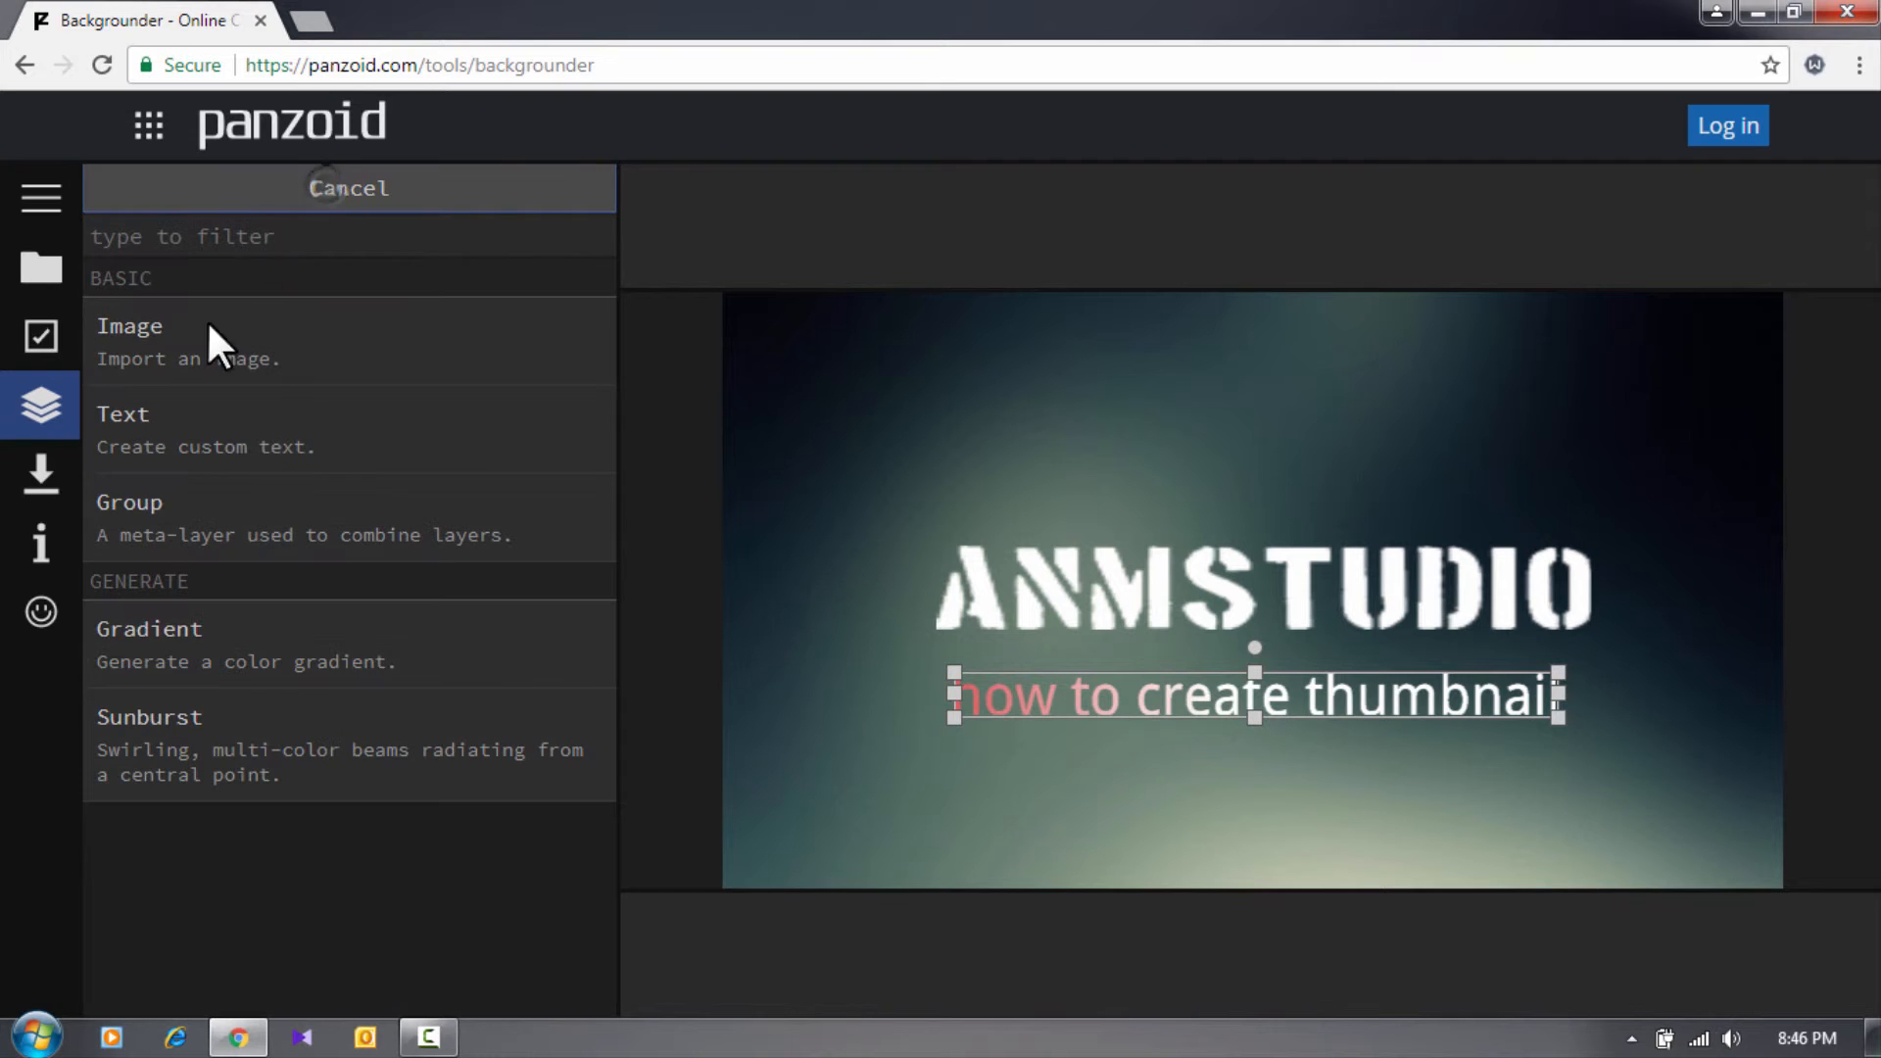
pyautogui.click(159, 340)
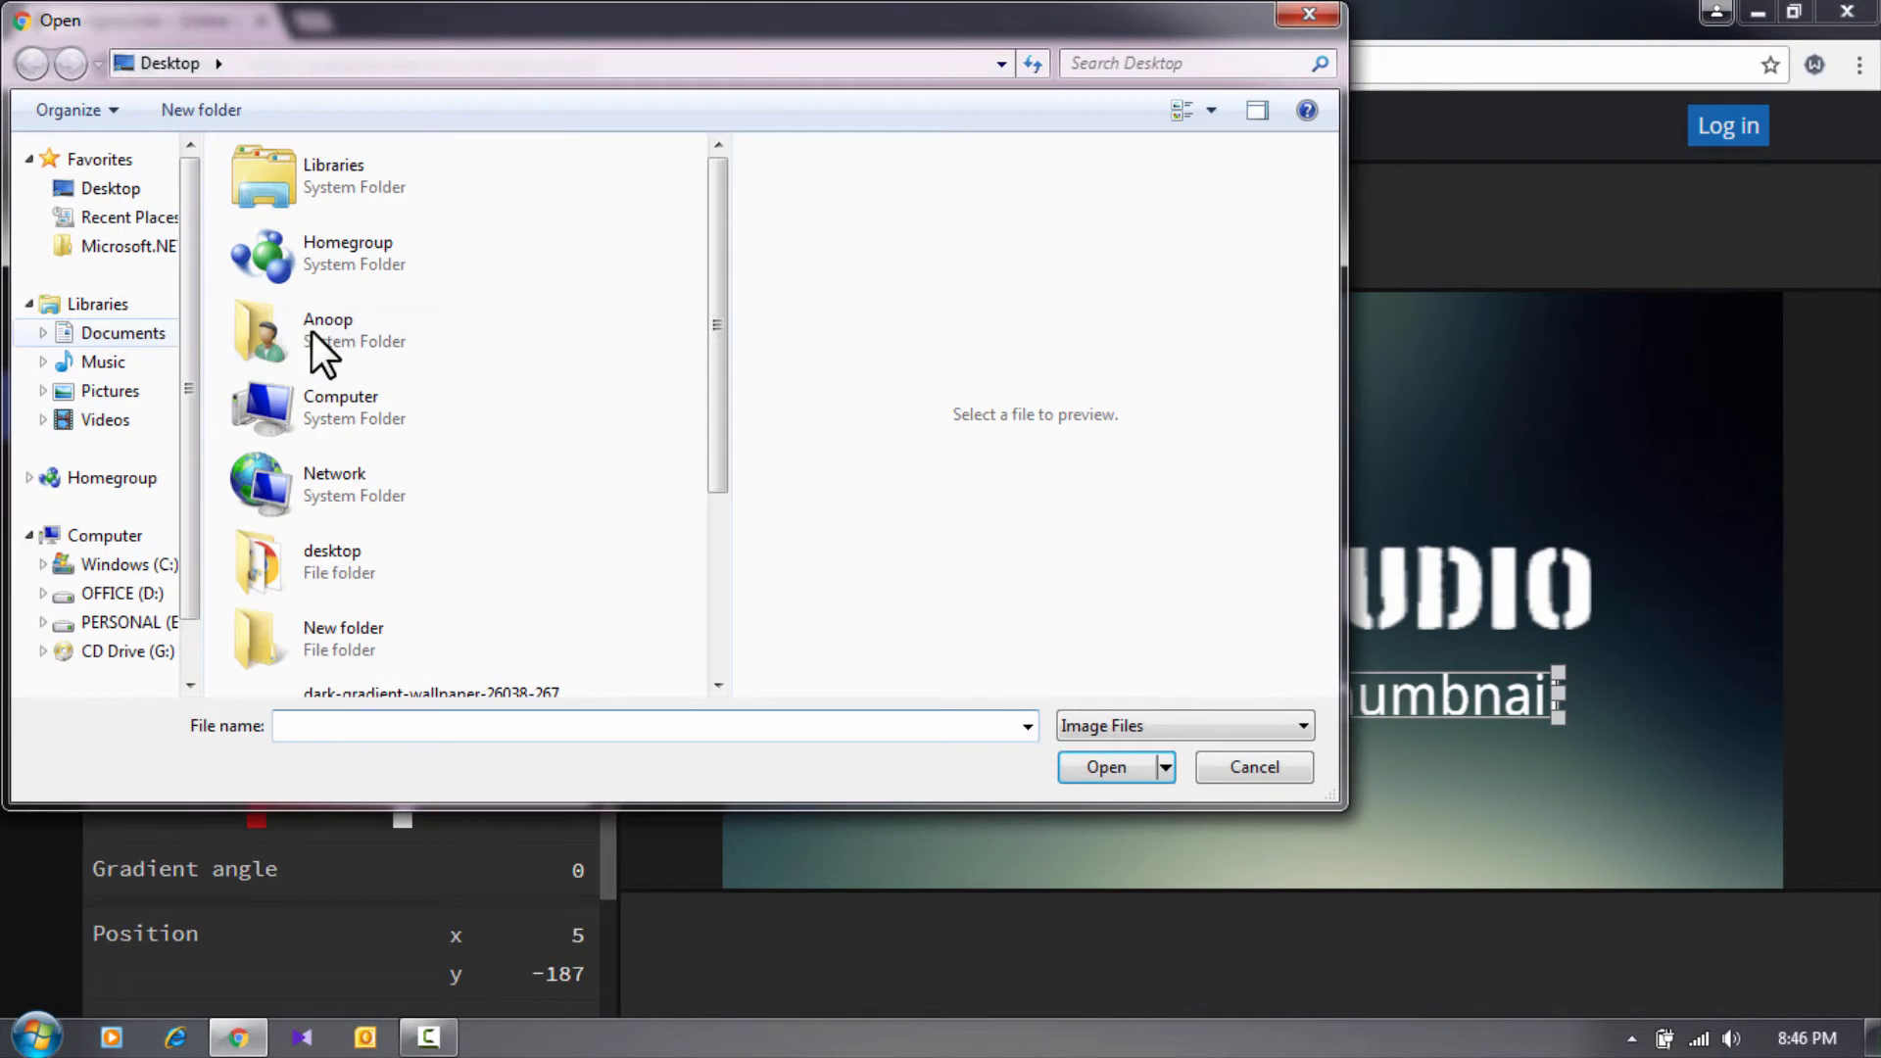
pyautogui.moveTo(702, 450); pyautogui.dragTo(709, 673)
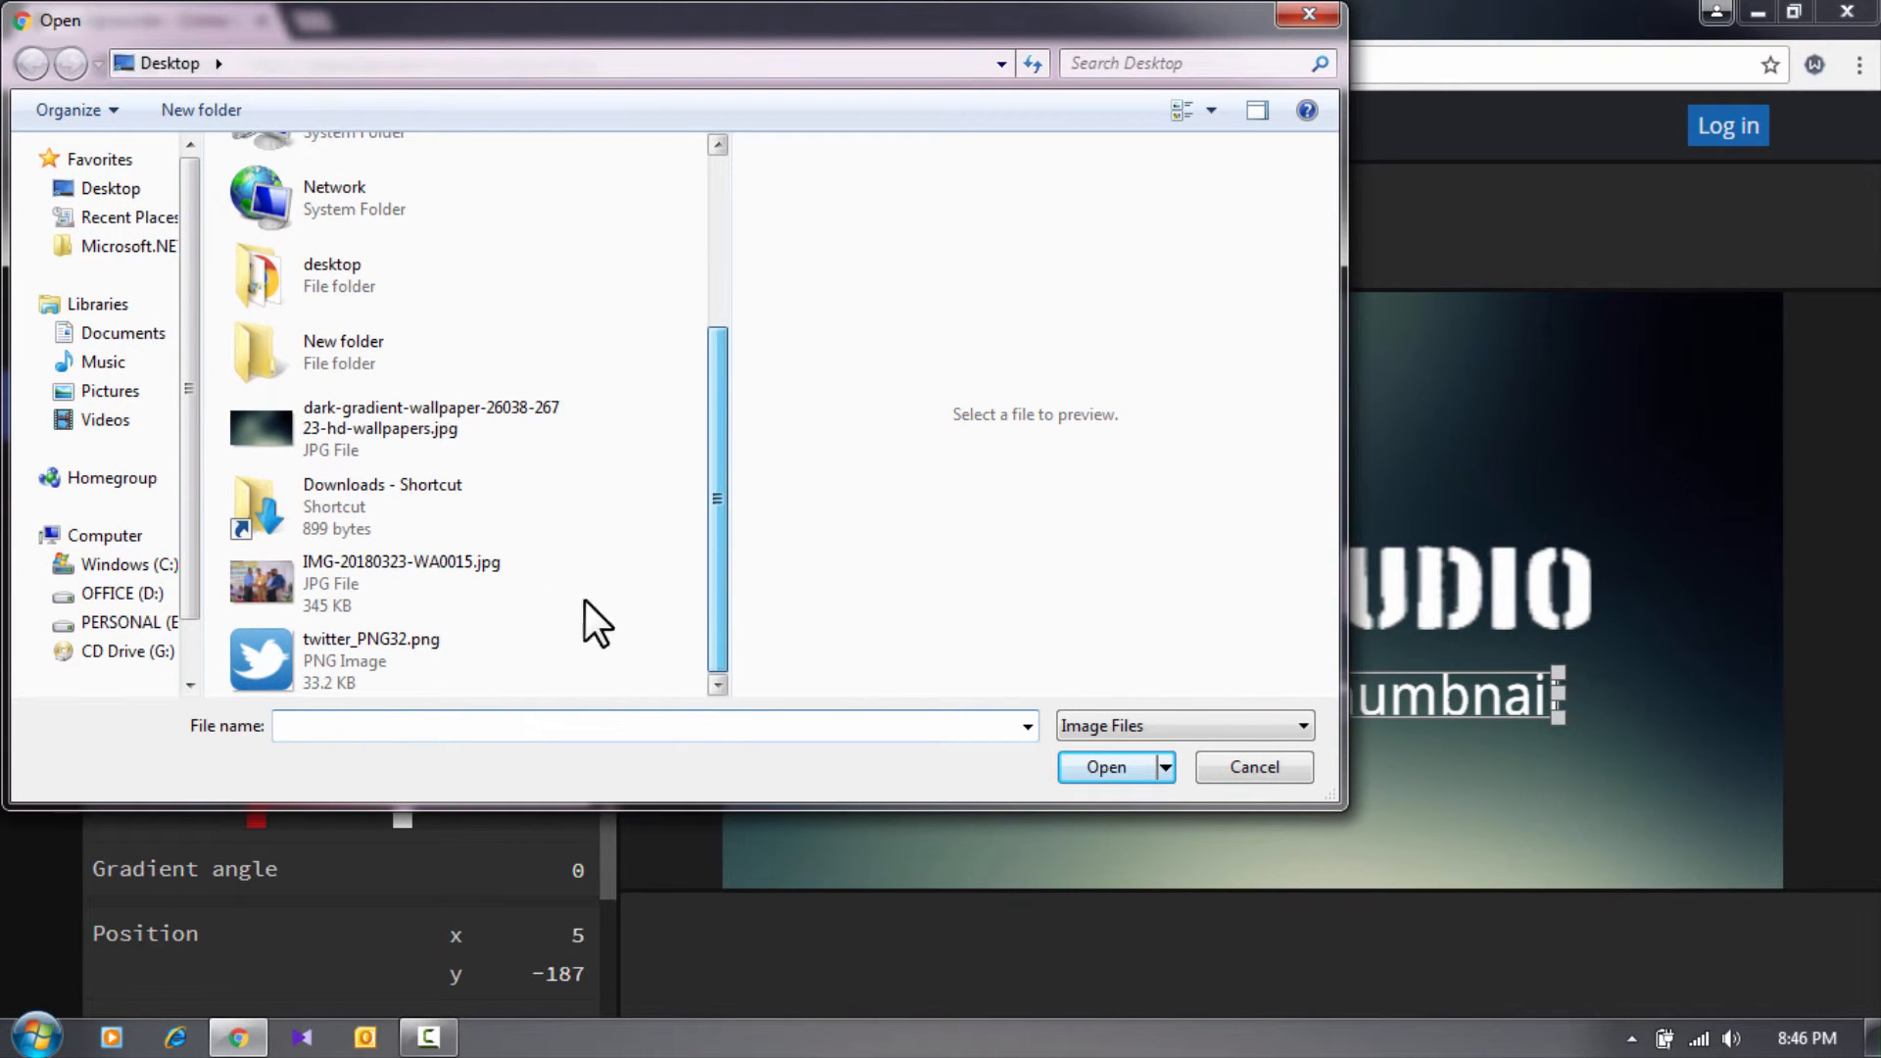
pyautogui.click(369, 661)
pyautogui.click(1085, 767)
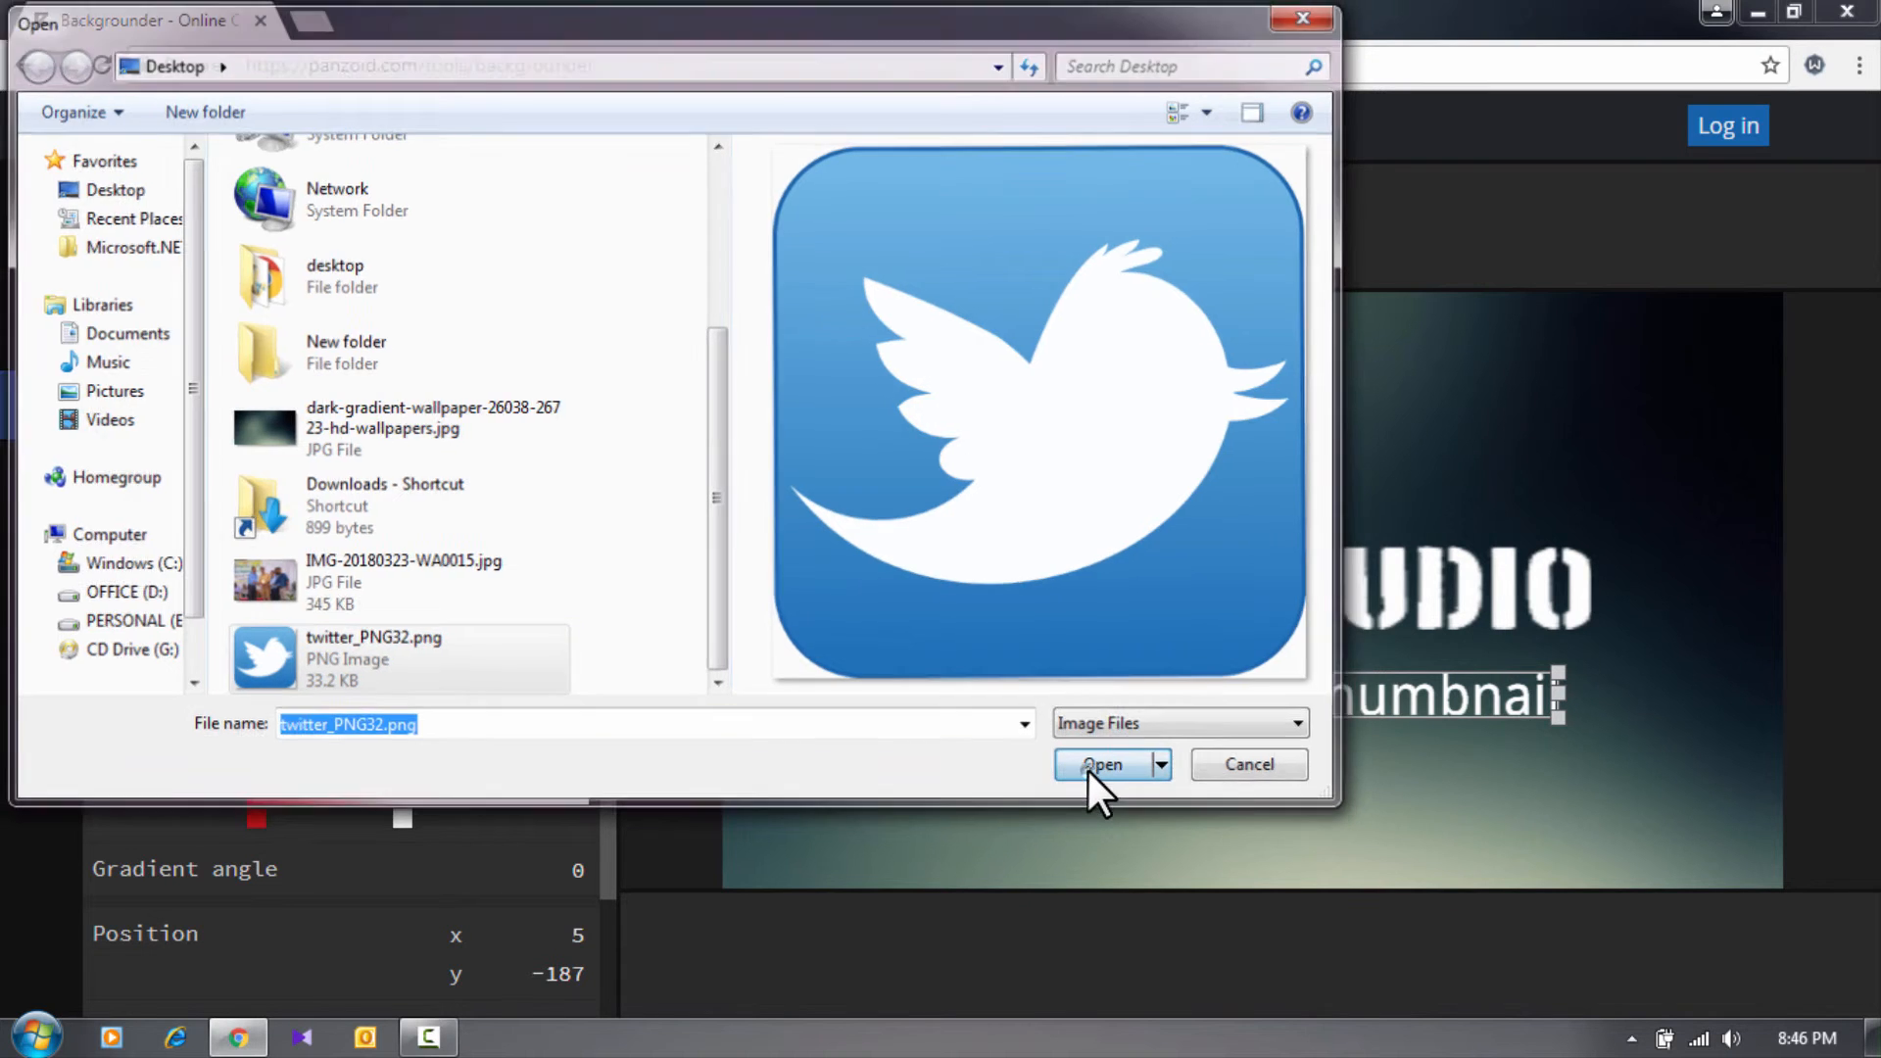
# Step: Shrink the Twitter logo to about 241 by 437 and place it beside the anmstudio text at about x -762, y -17
pyautogui.moveTo(1216, 417); pyautogui.dragTo(1236, 434)
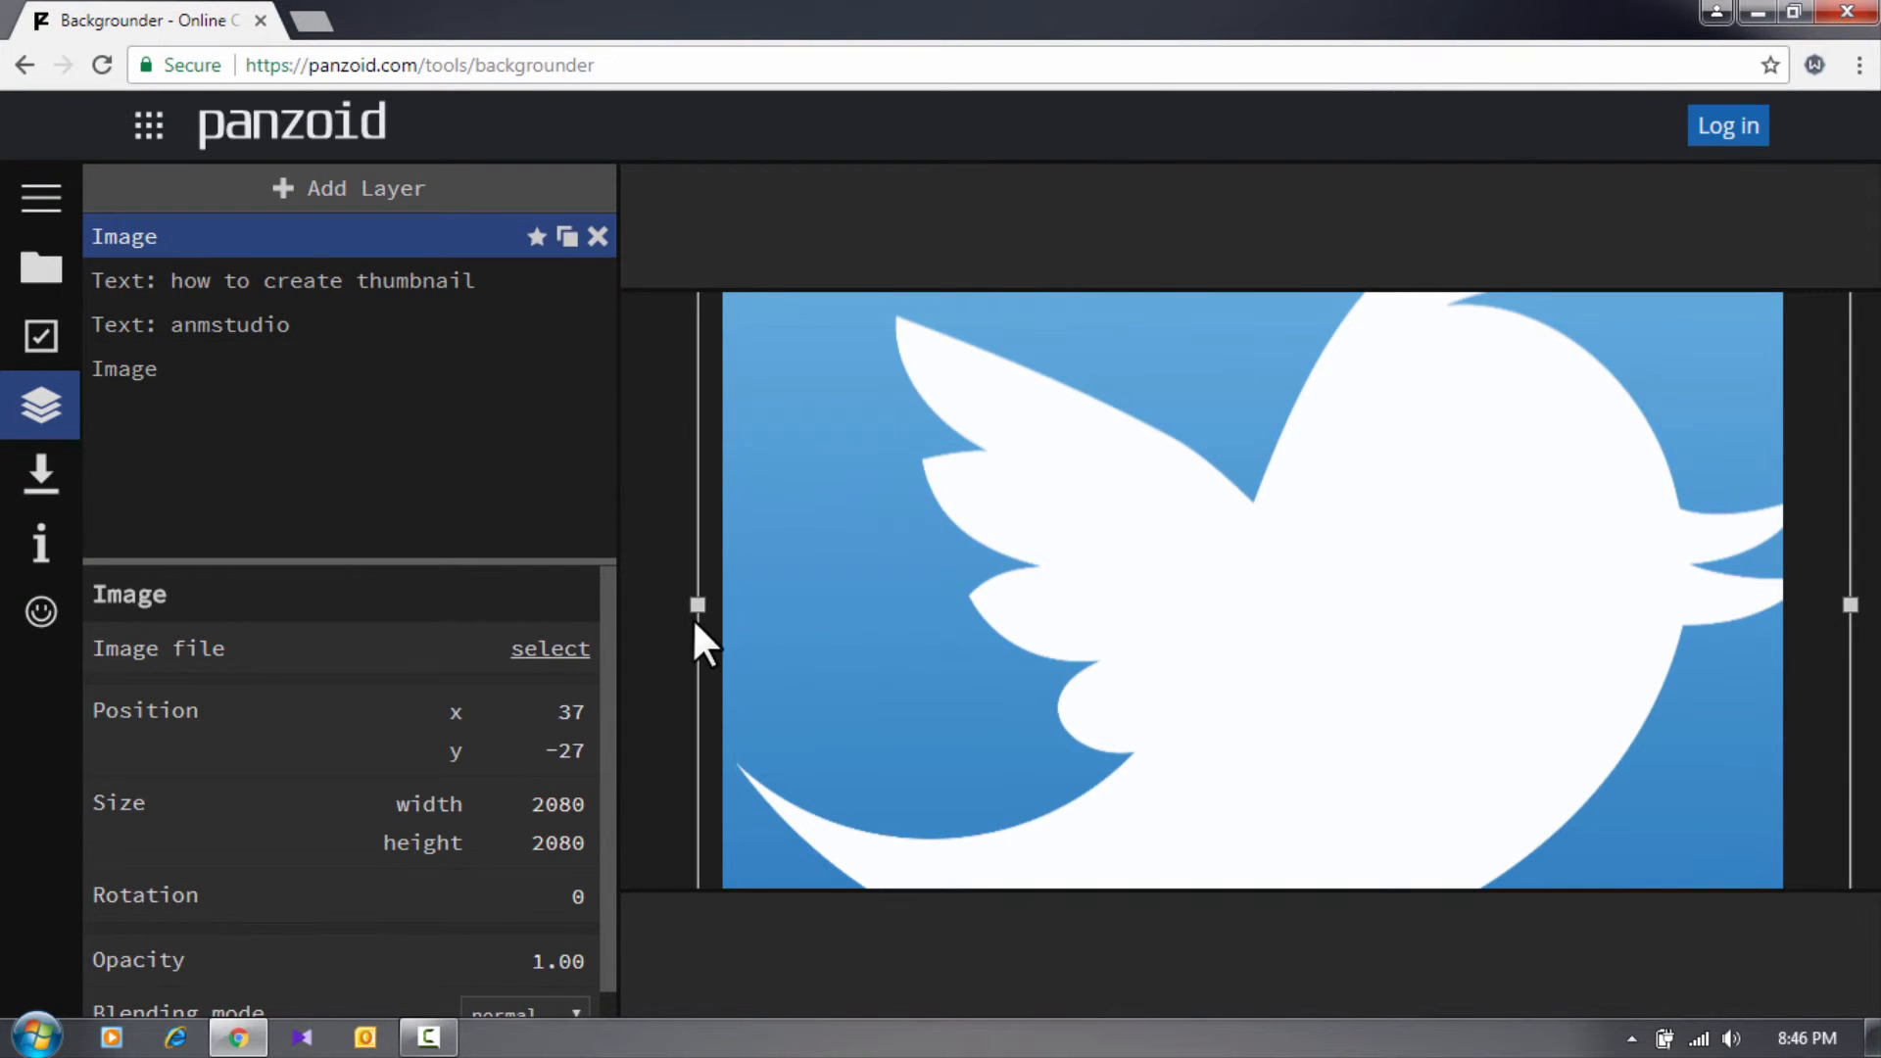
pyautogui.moveTo(697, 604); pyautogui.dragTo(1113, 616)
pyautogui.moveTo(1245, 512); pyautogui.dragTo(1234, 651)
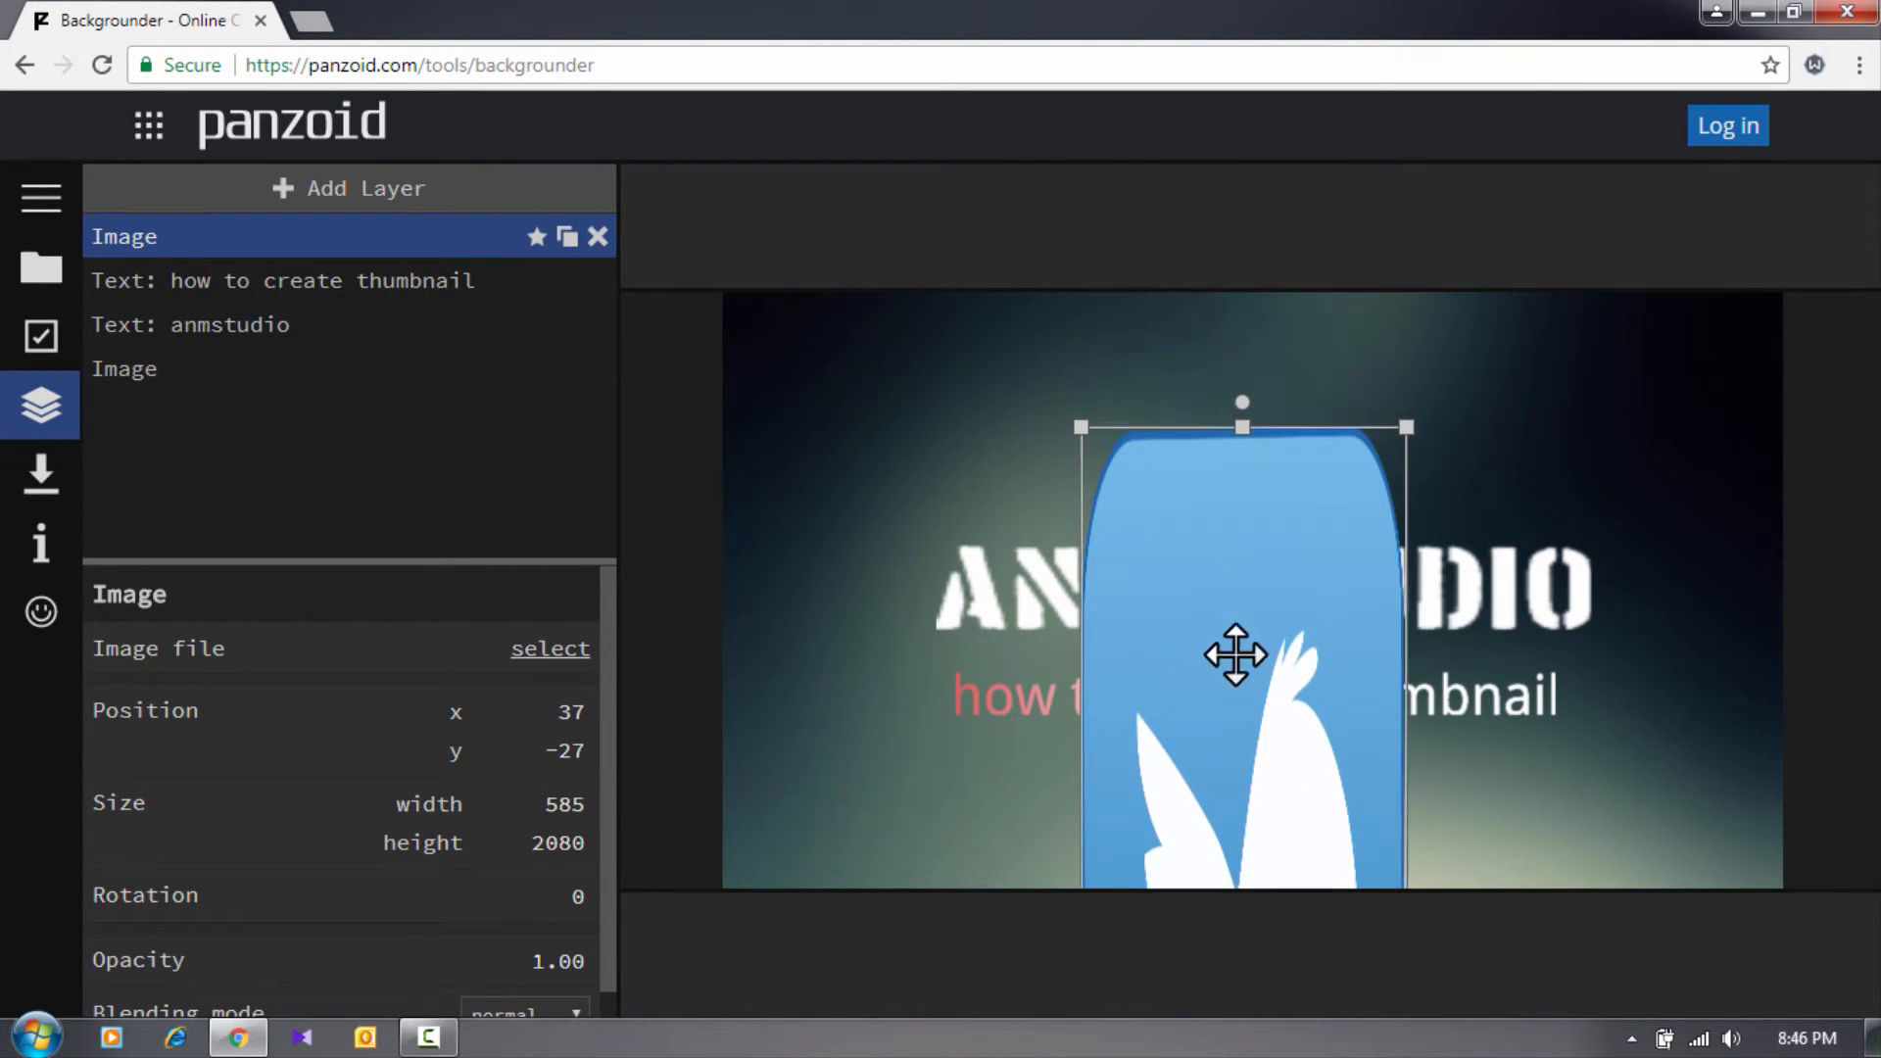
pyautogui.moveTo(1243, 412); pyautogui.dragTo(886, 314)
pyautogui.moveTo(924, 690); pyautogui.dragTo(930, 627)
pyautogui.moveTo(1053, 524); pyautogui.dragTo(920, 481)
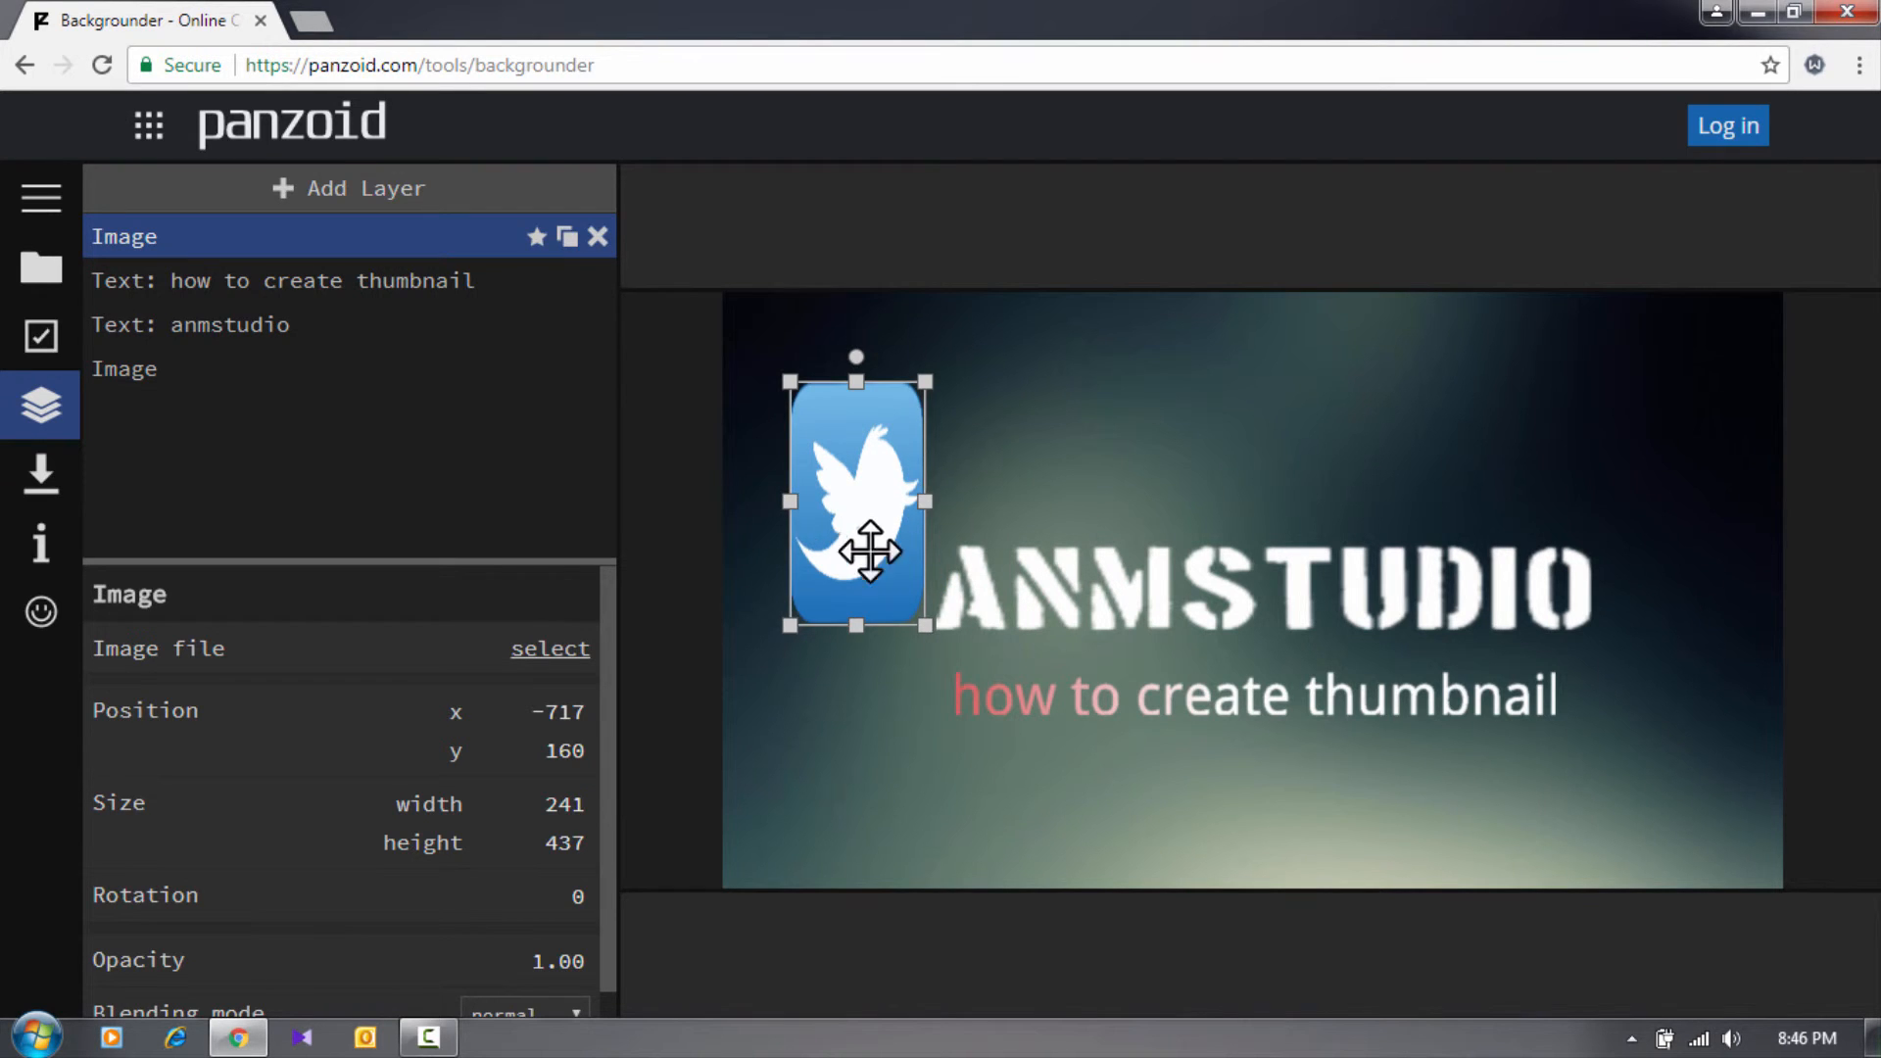
pyautogui.moveTo(852, 550); pyautogui.dragTo(833, 625)
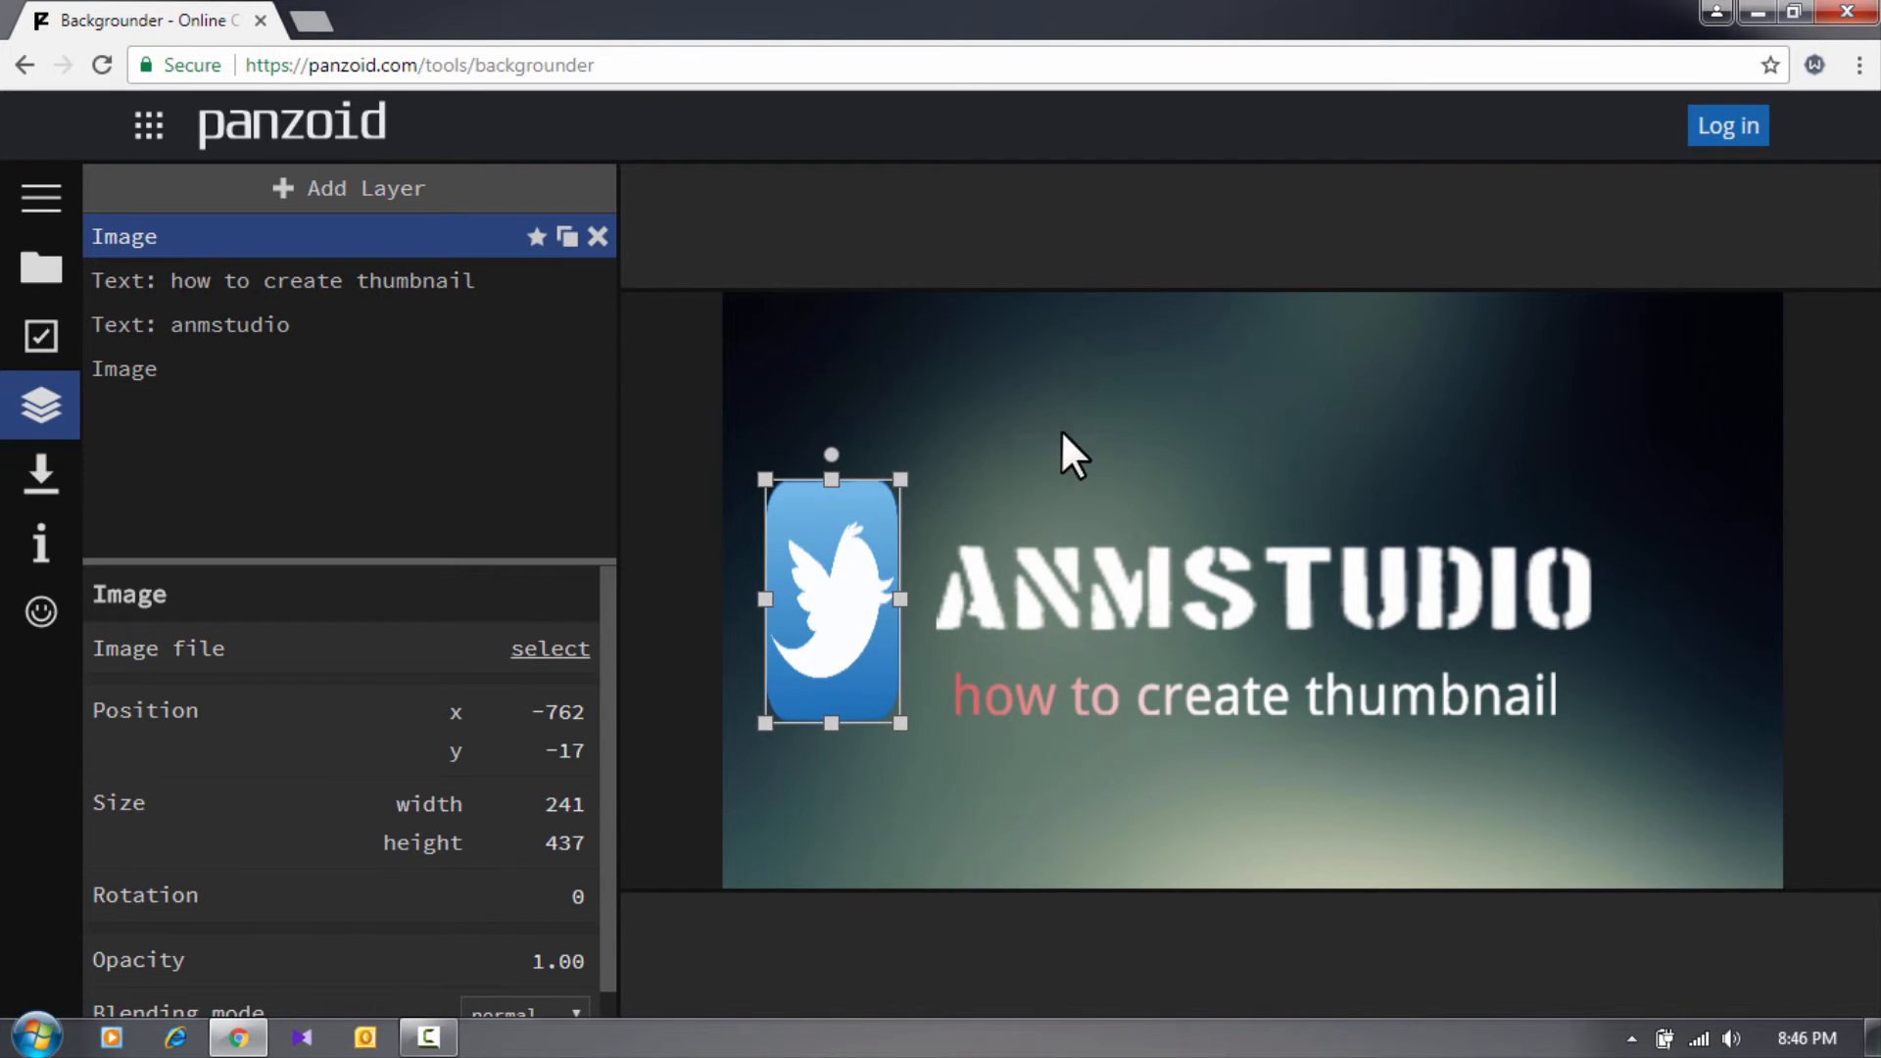
pyautogui.click(1061, 429)
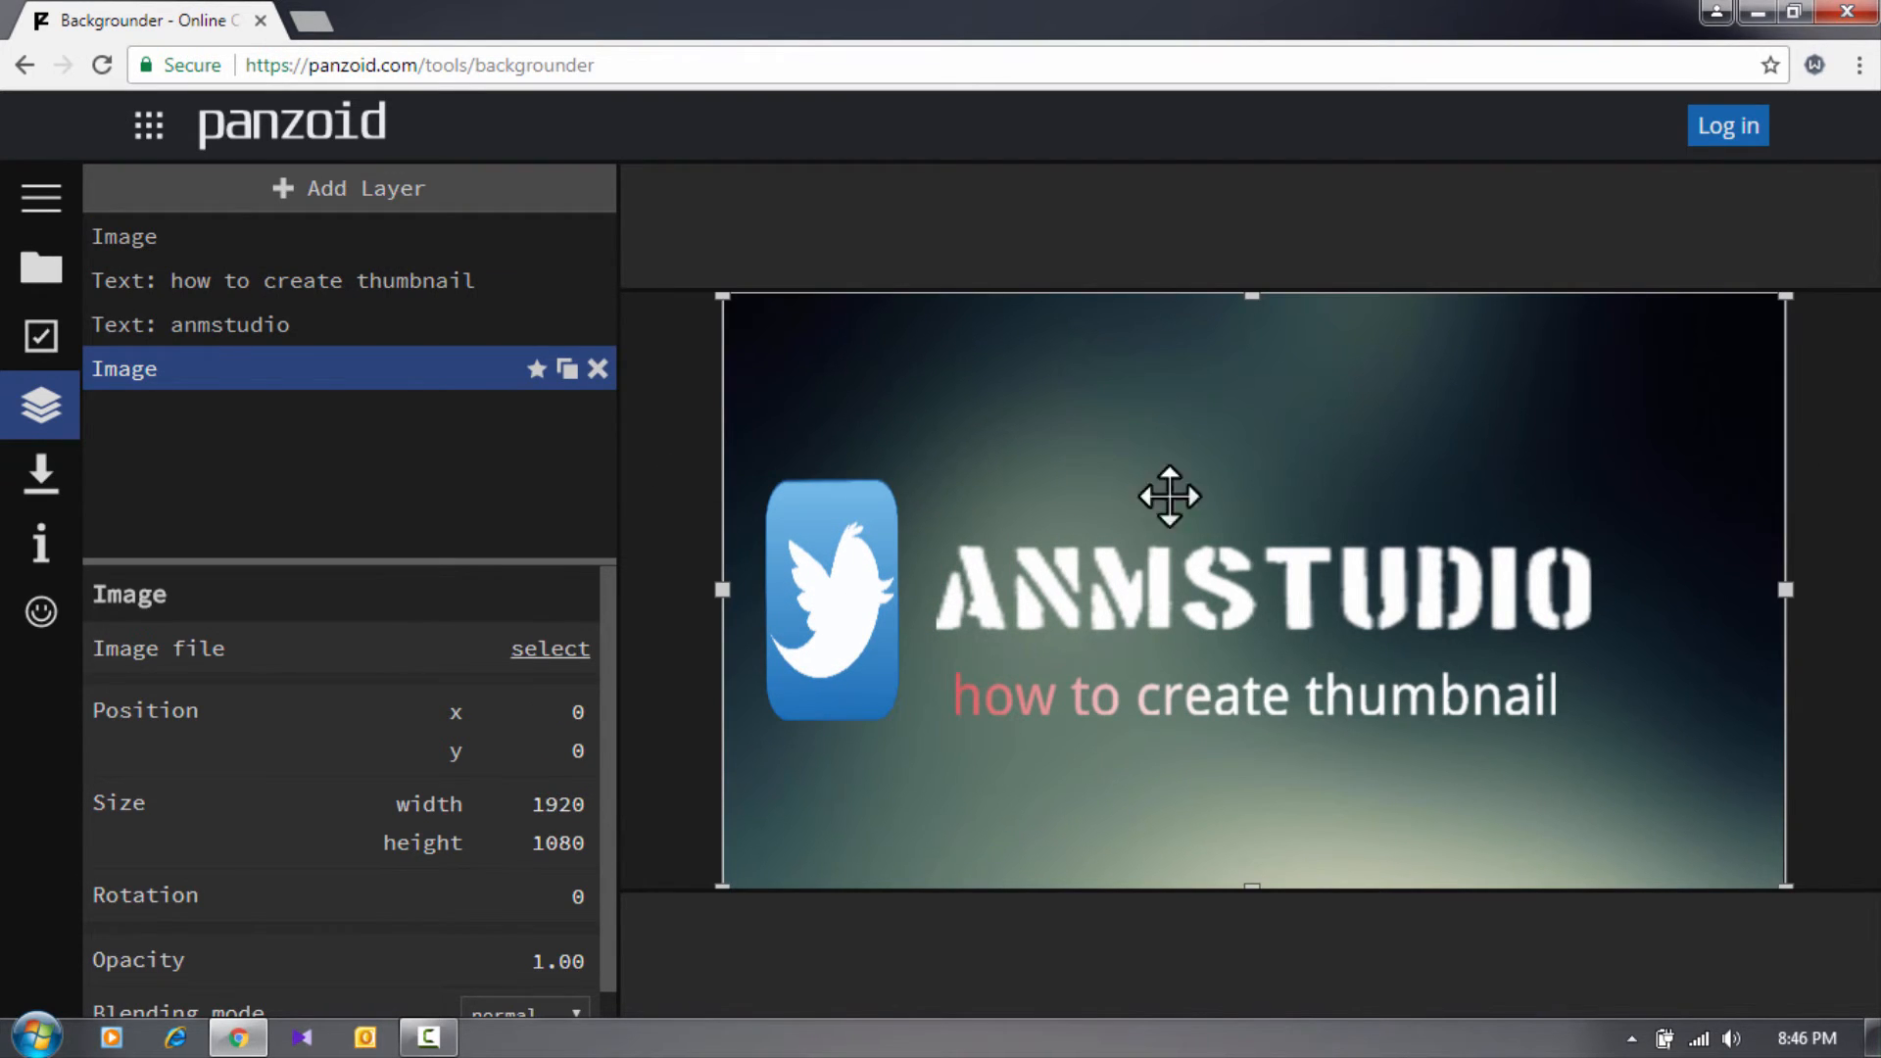
# Step: Render the thumbnail in jpg format and download the finished image
pyautogui.click(40, 478)
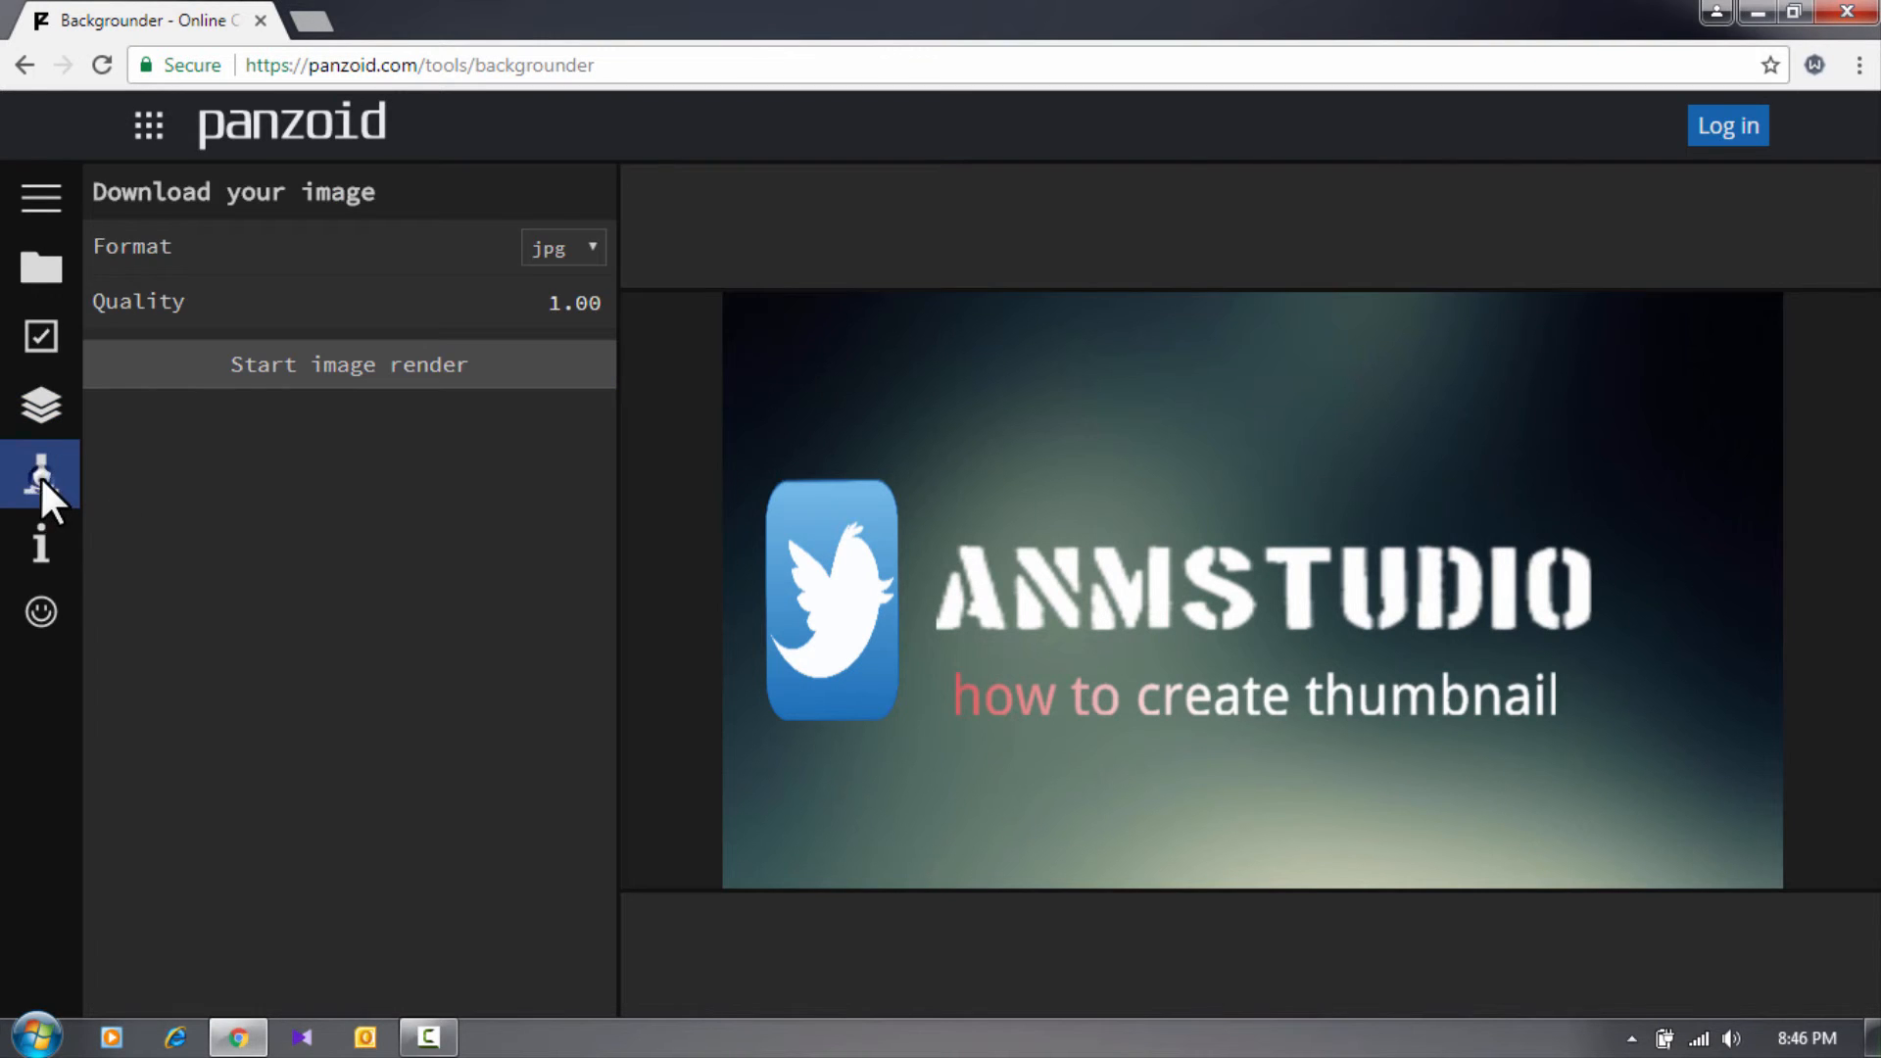
pyautogui.click(568, 249)
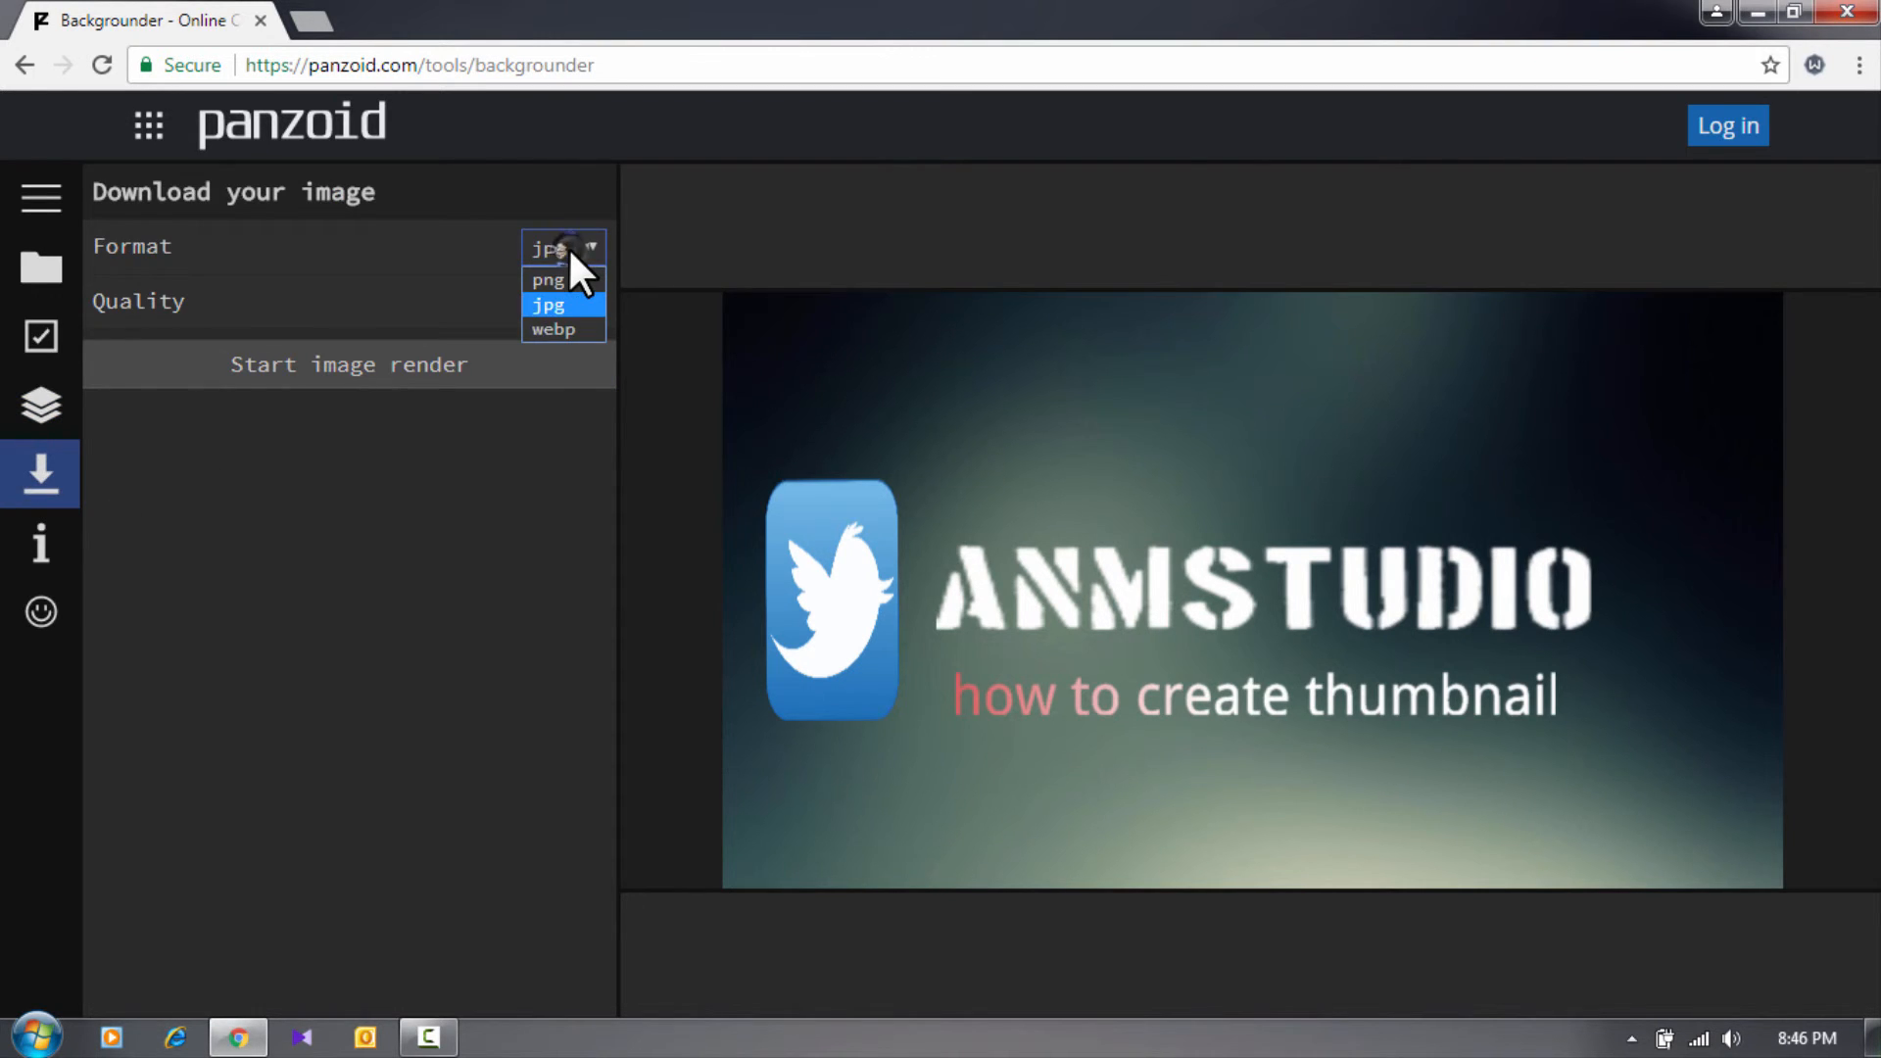
pyautogui.click(562, 306)
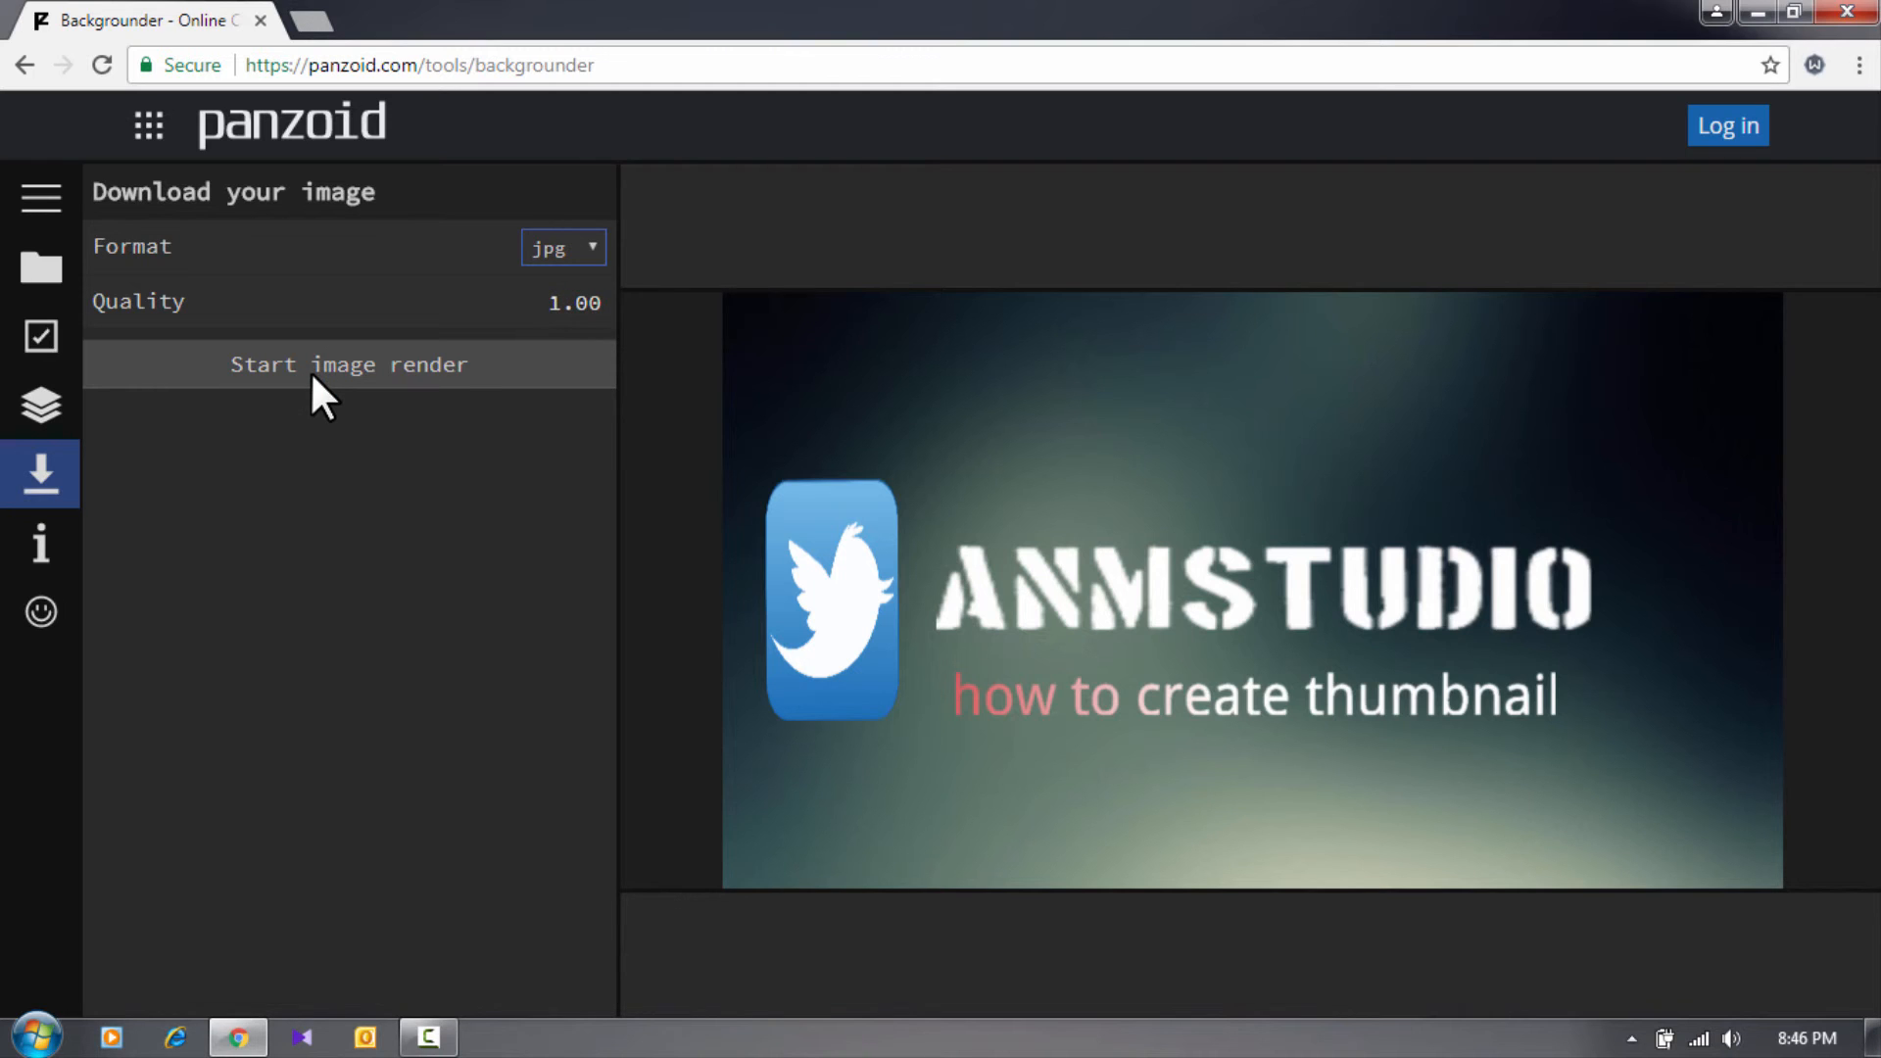
pyautogui.click(312, 374)
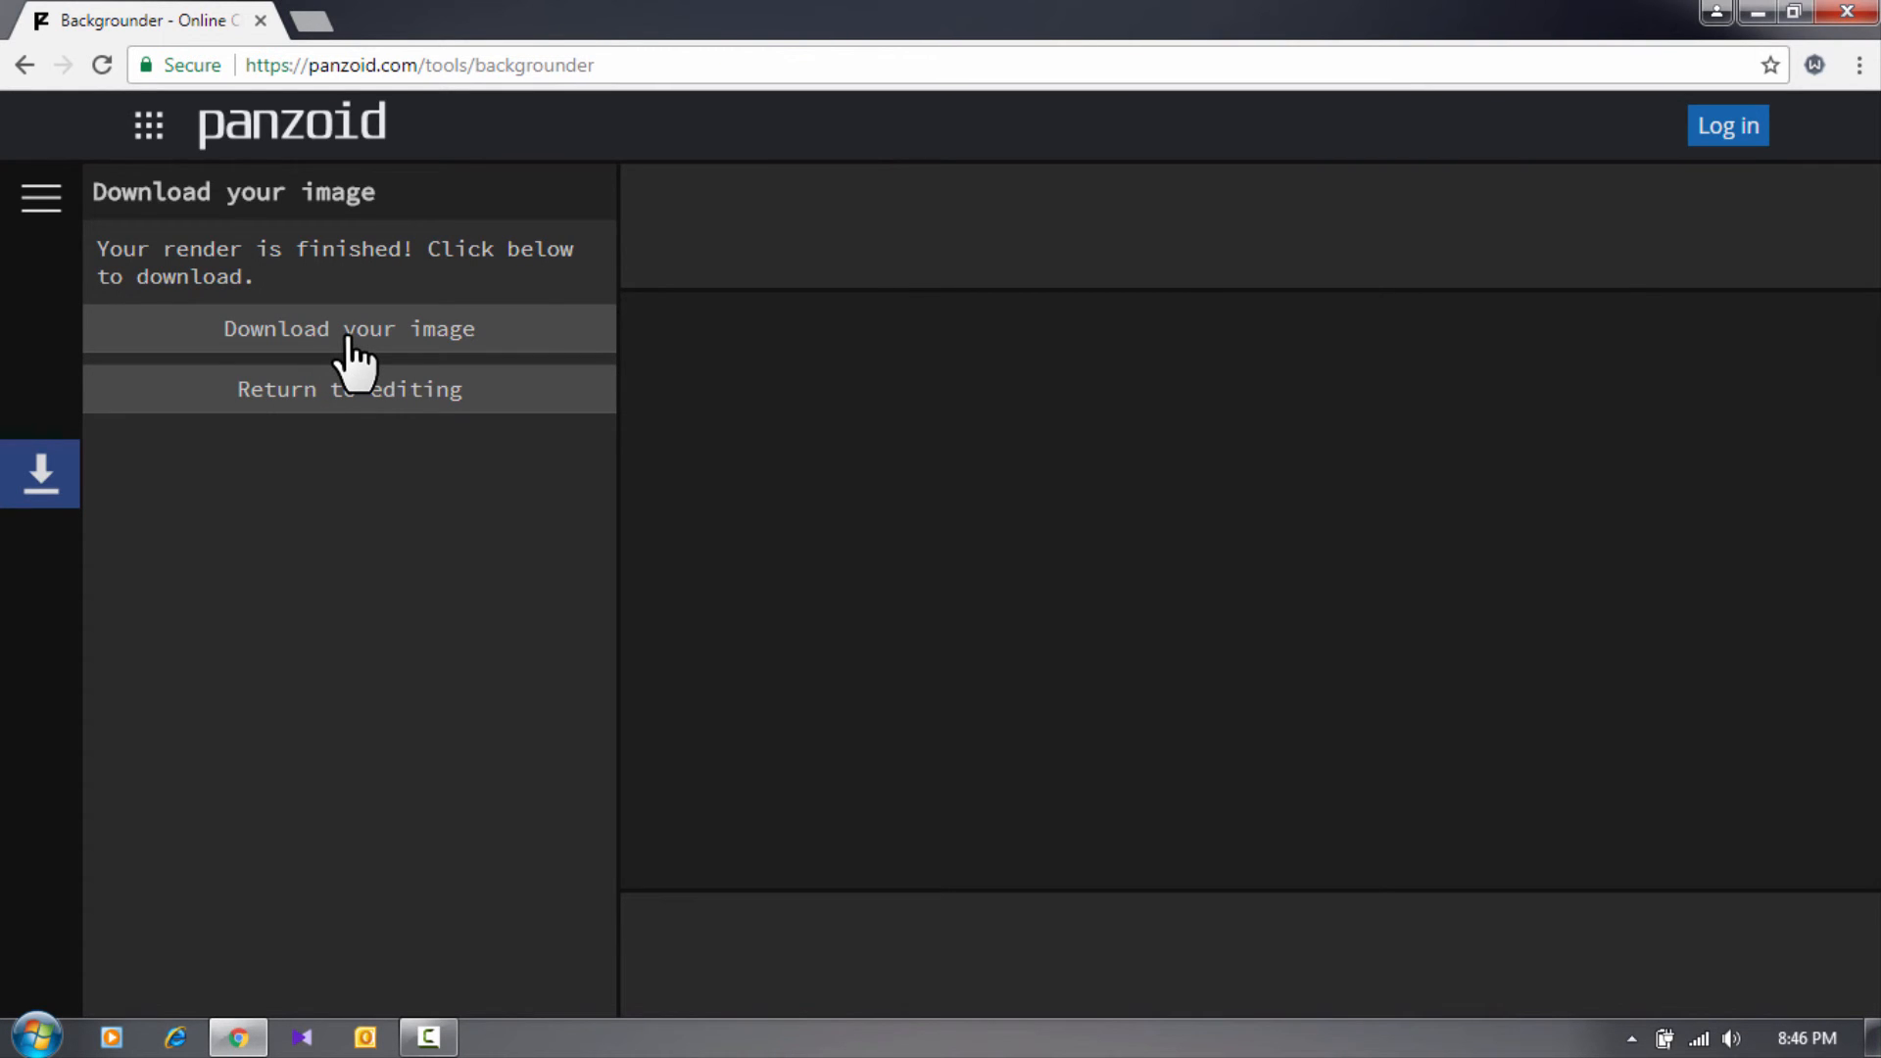
pyautogui.click(353, 338)
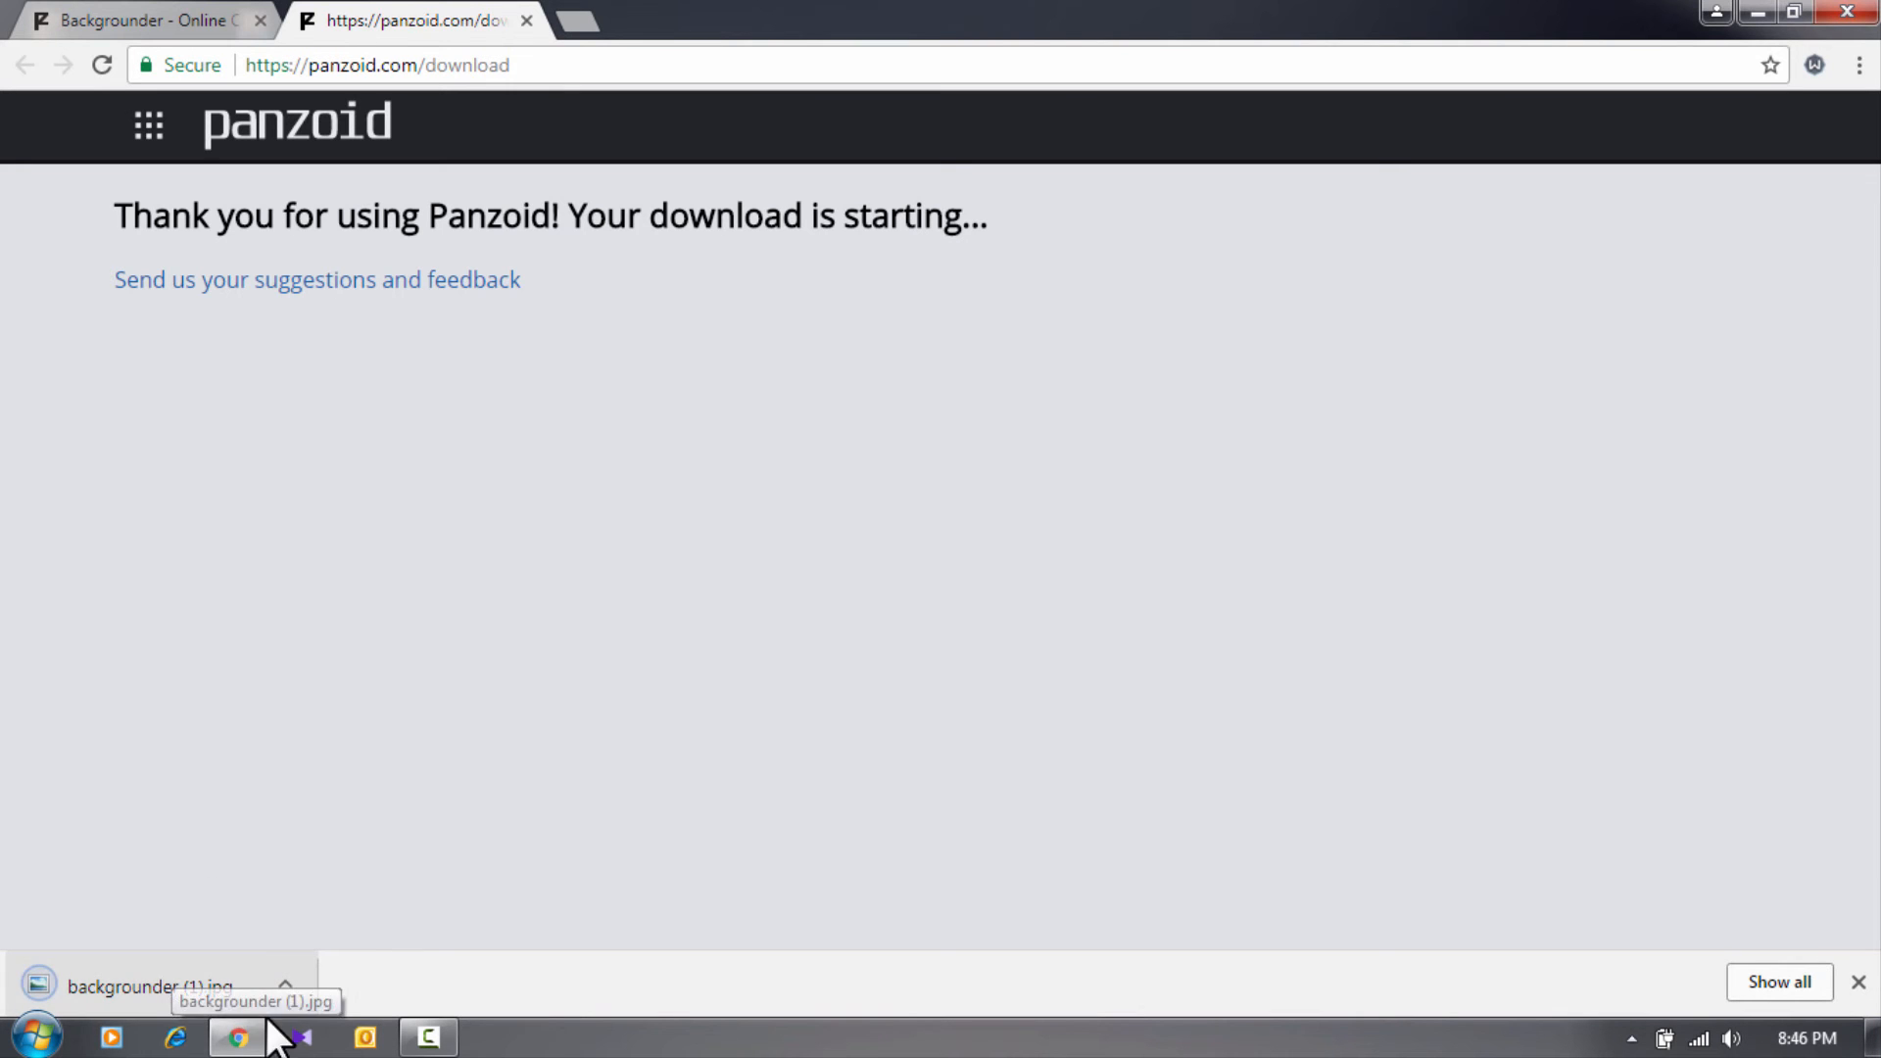
# Step: Open the downloaded thumbnail image to check it, close the viewer and minimize the browser
pyautogui.click(152, 991)
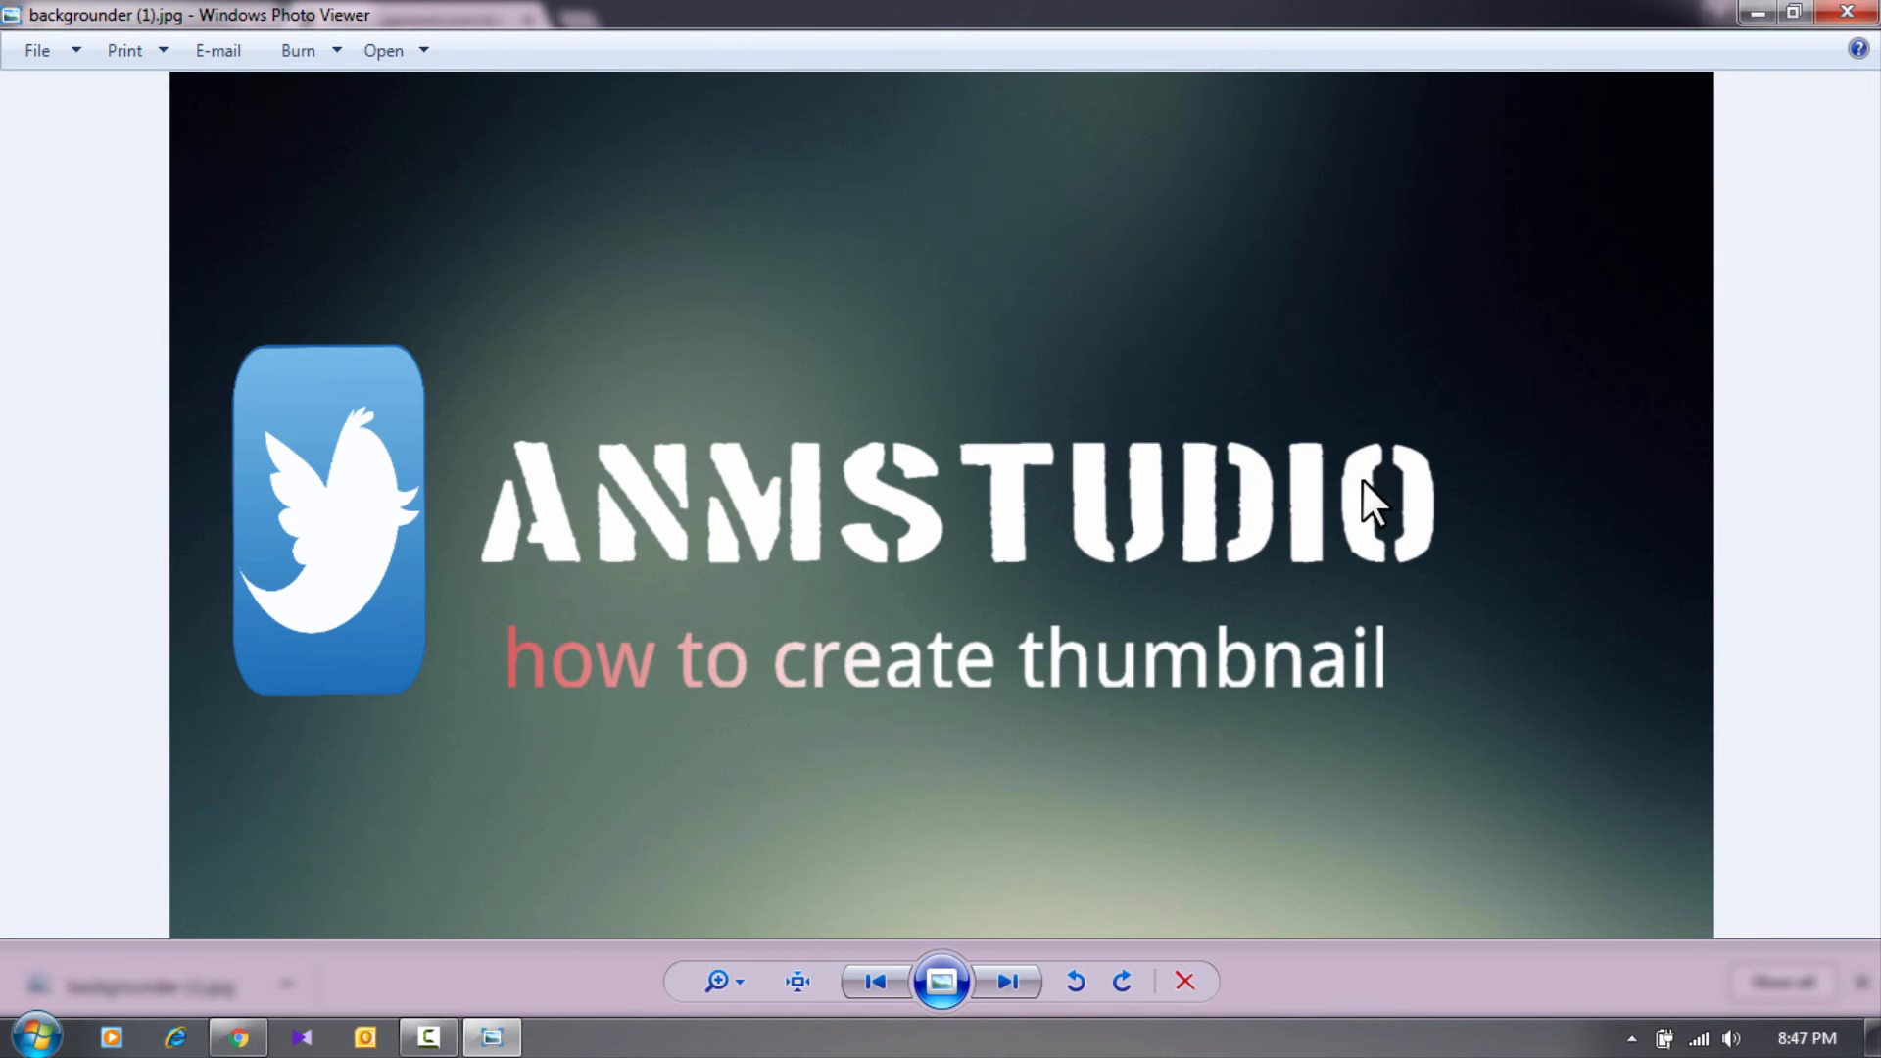
pyautogui.click(1845, 10)
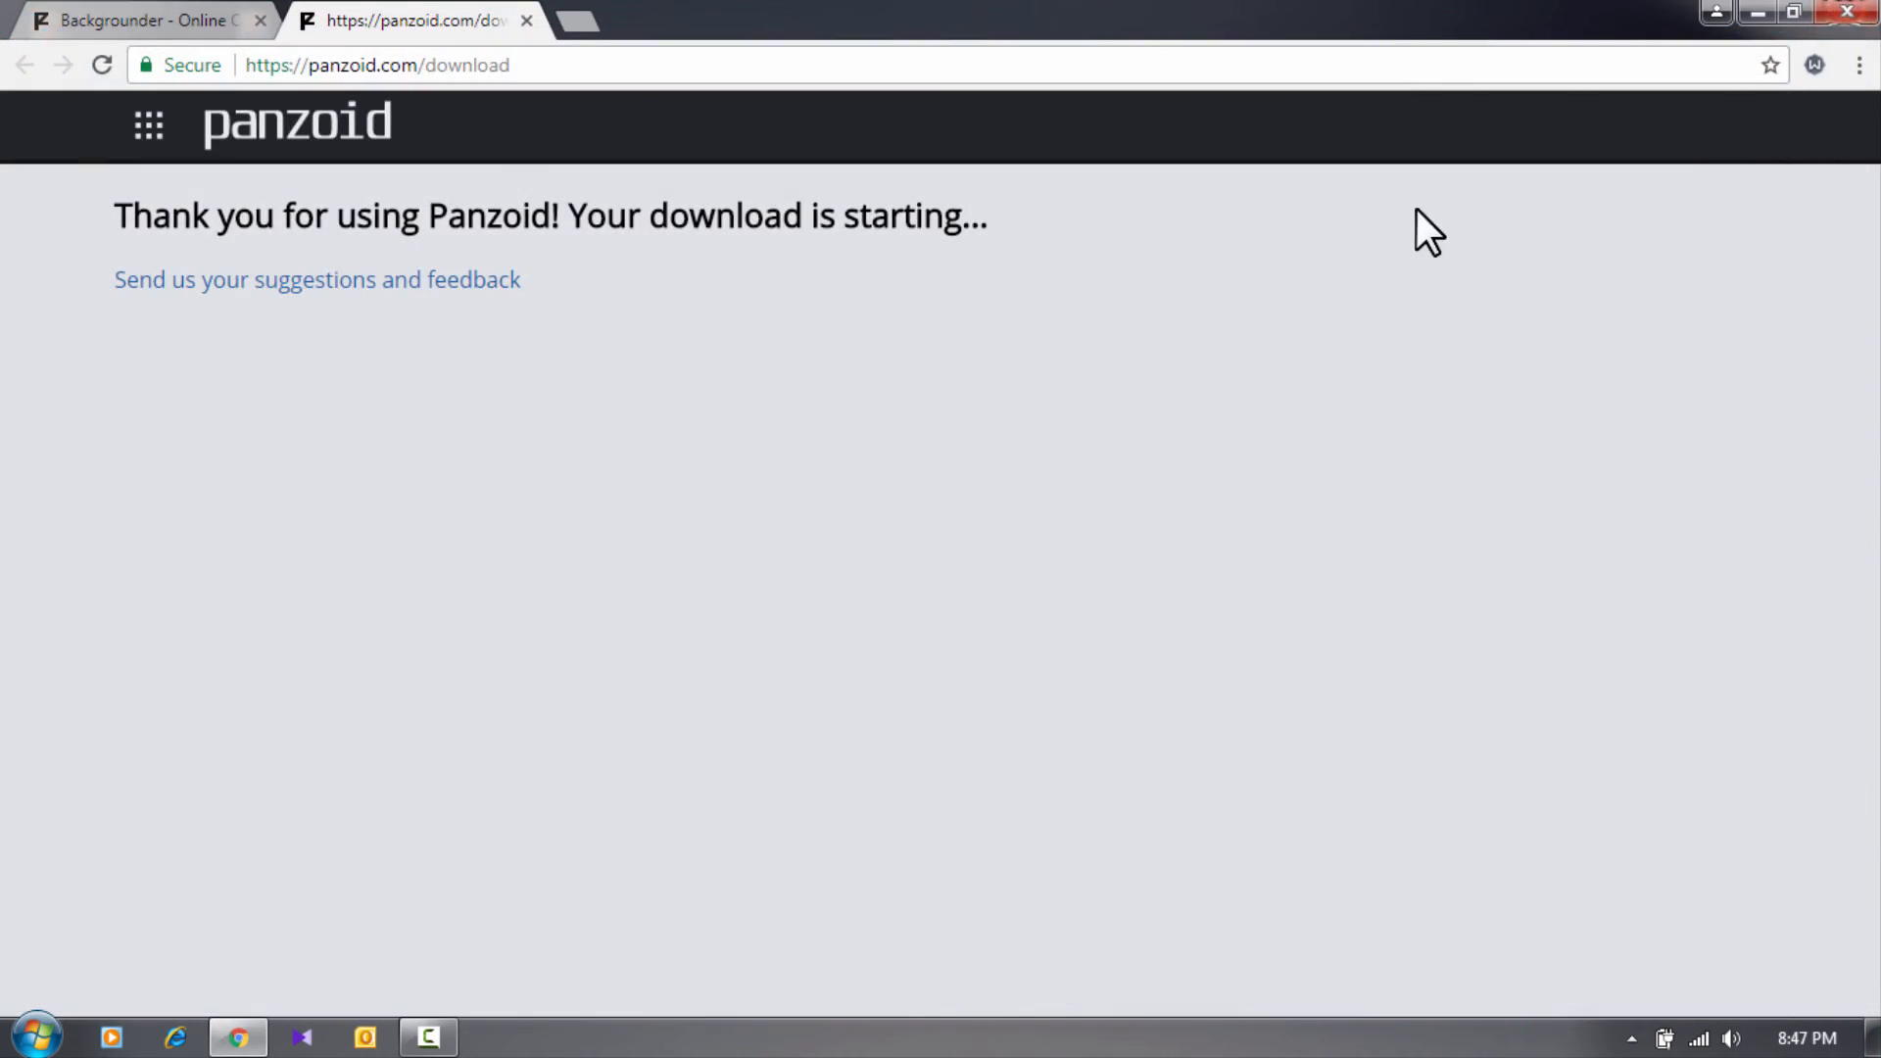
pyautogui.click(1755, 13)
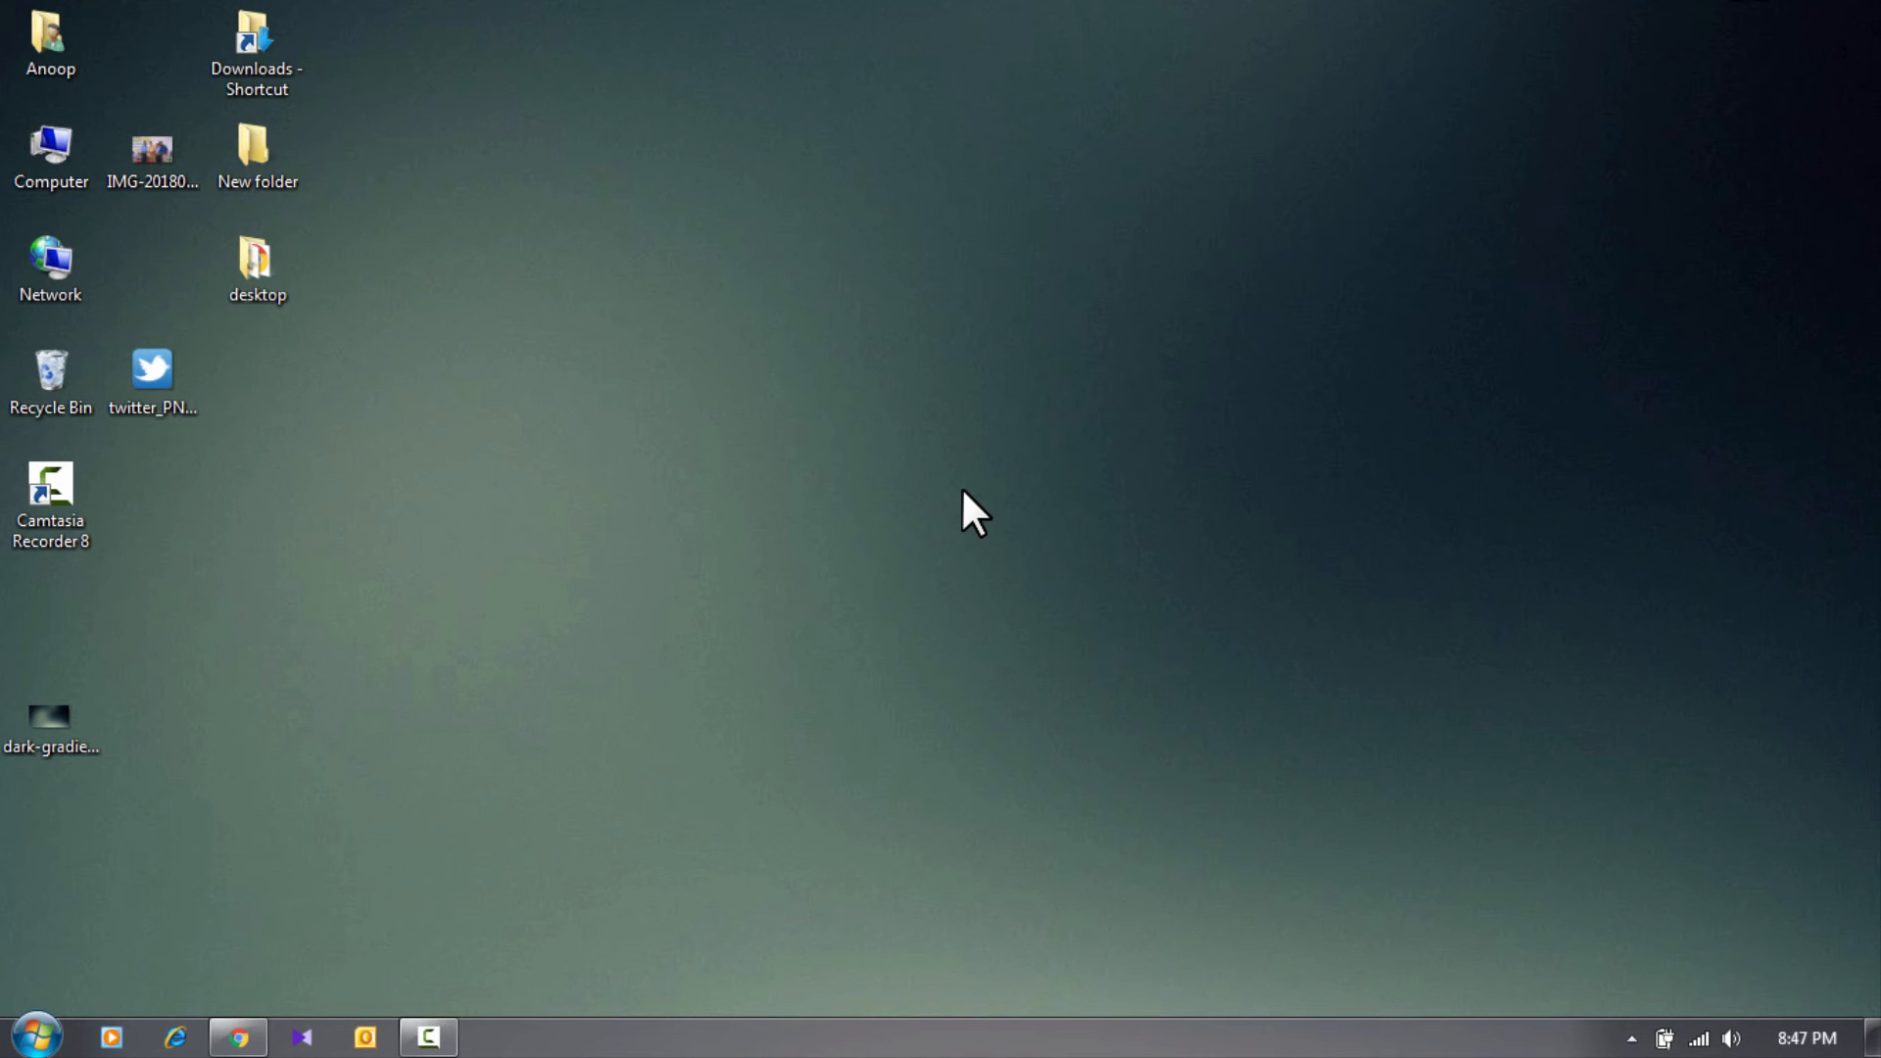